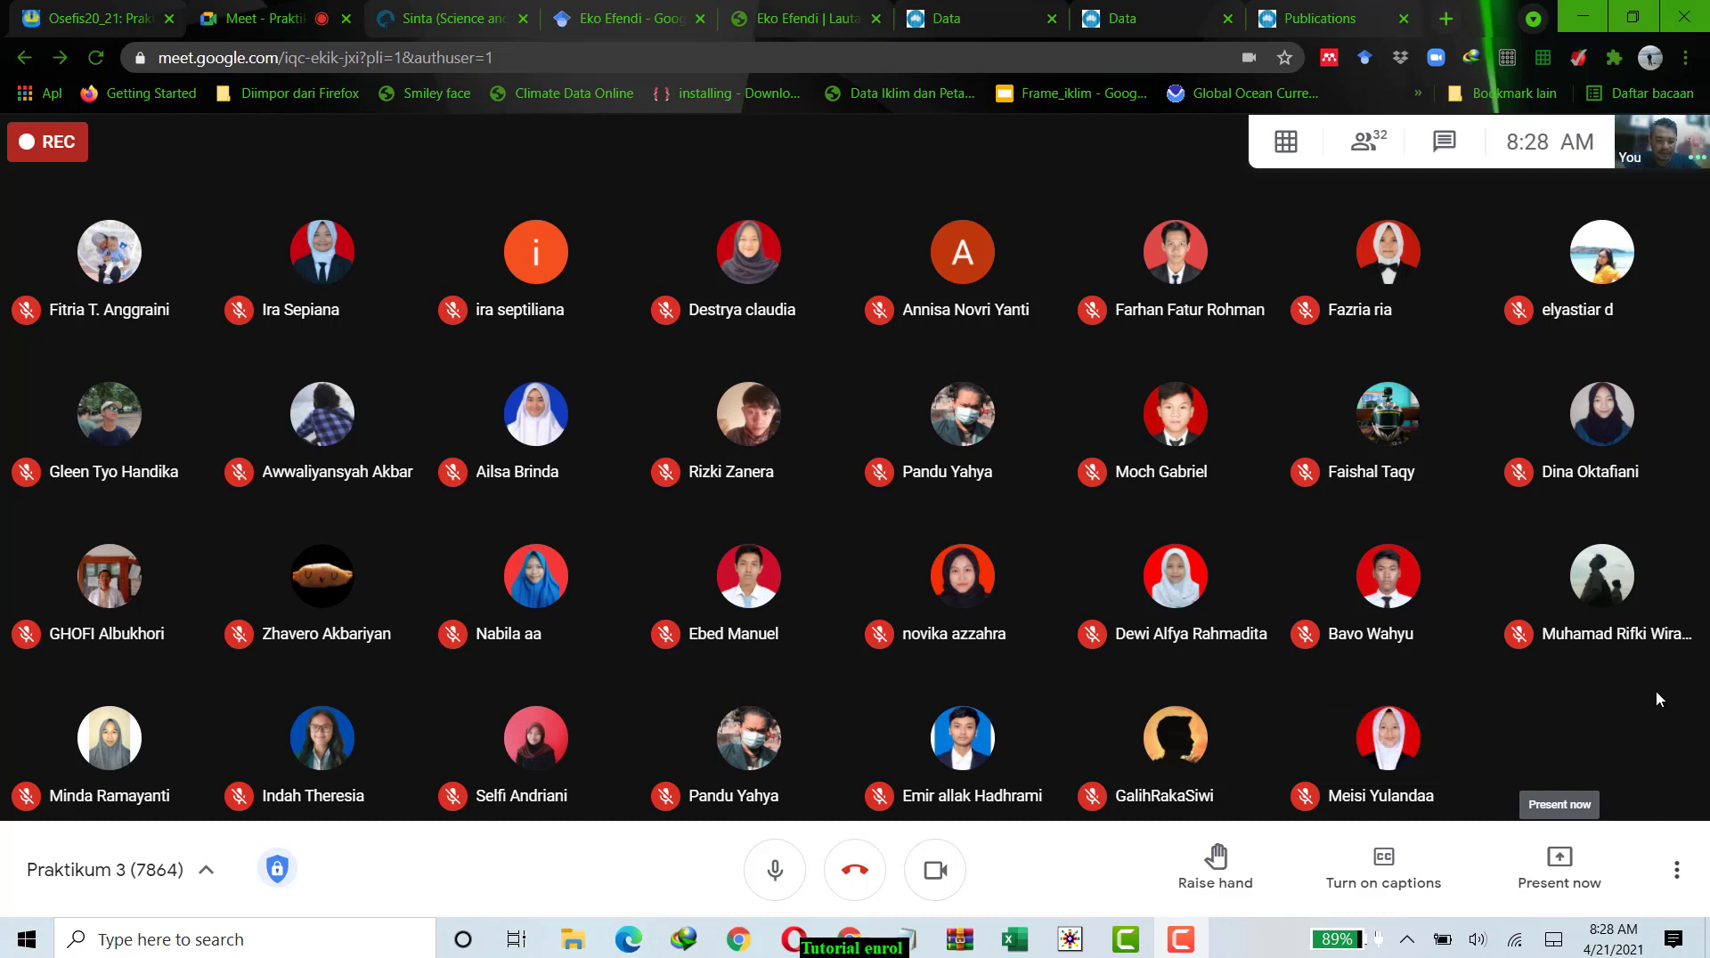
Switch to WRPLOT View and load angin baru20.xls from the angin folder for importing surface data from Excel.
{"action": "left_click", "coordinate": [1070, 942]}
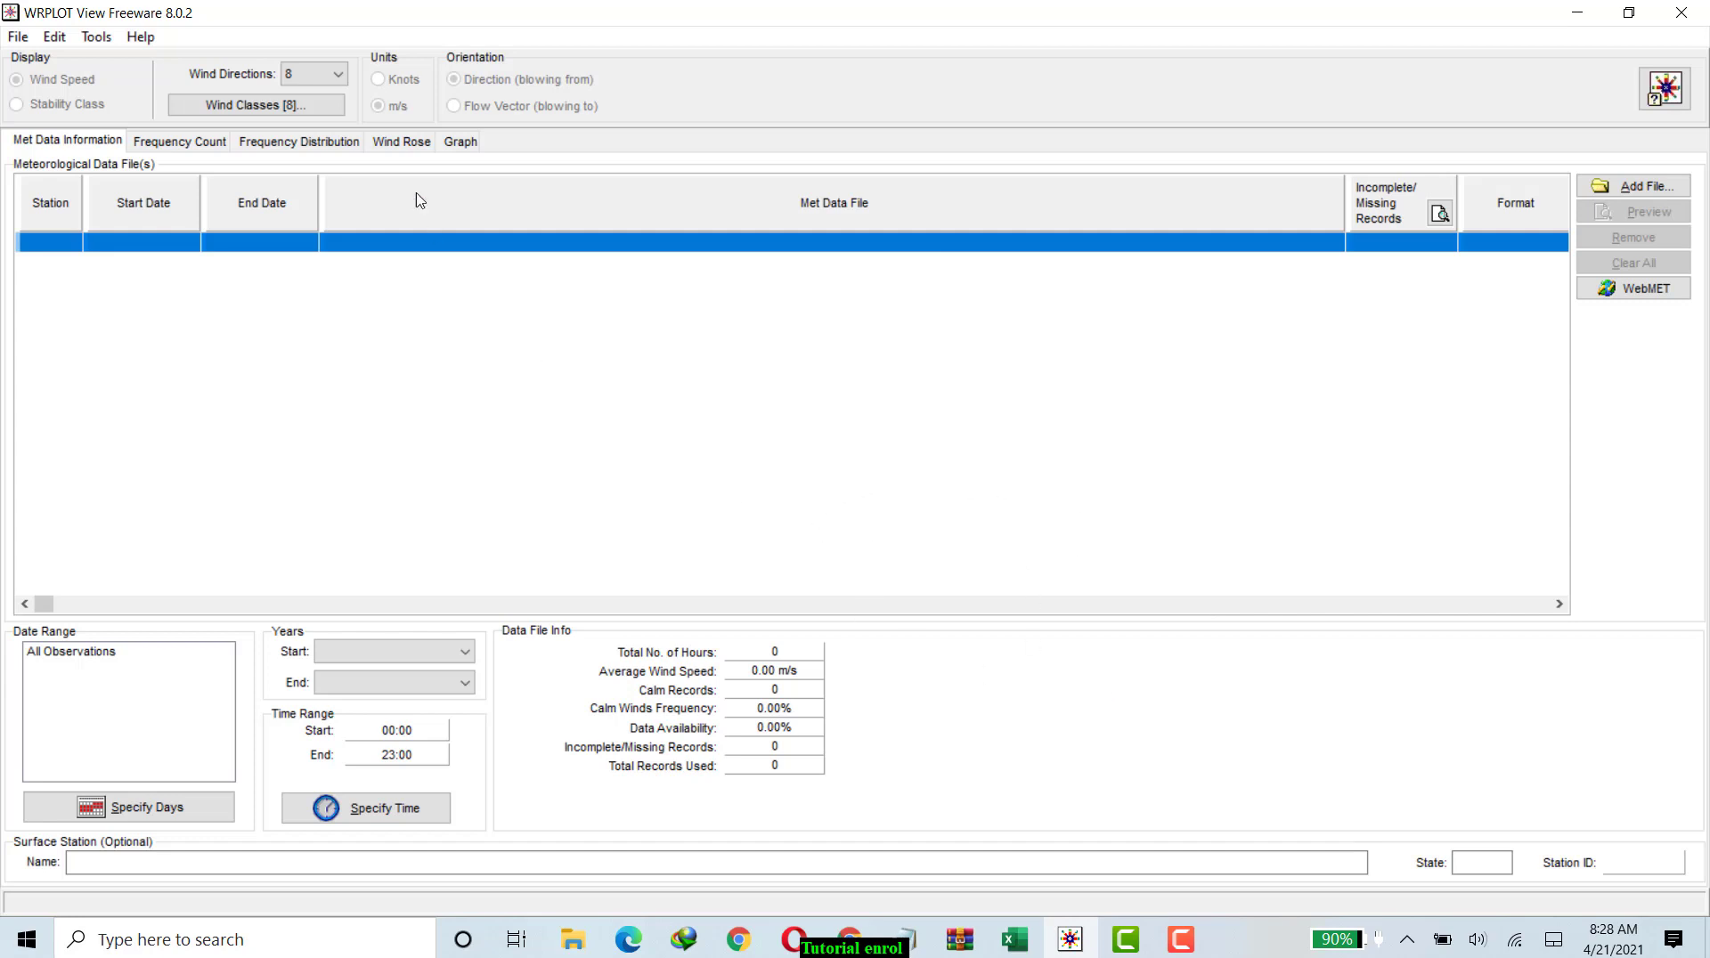
{"action": "left_click", "coordinate": [96, 37]}
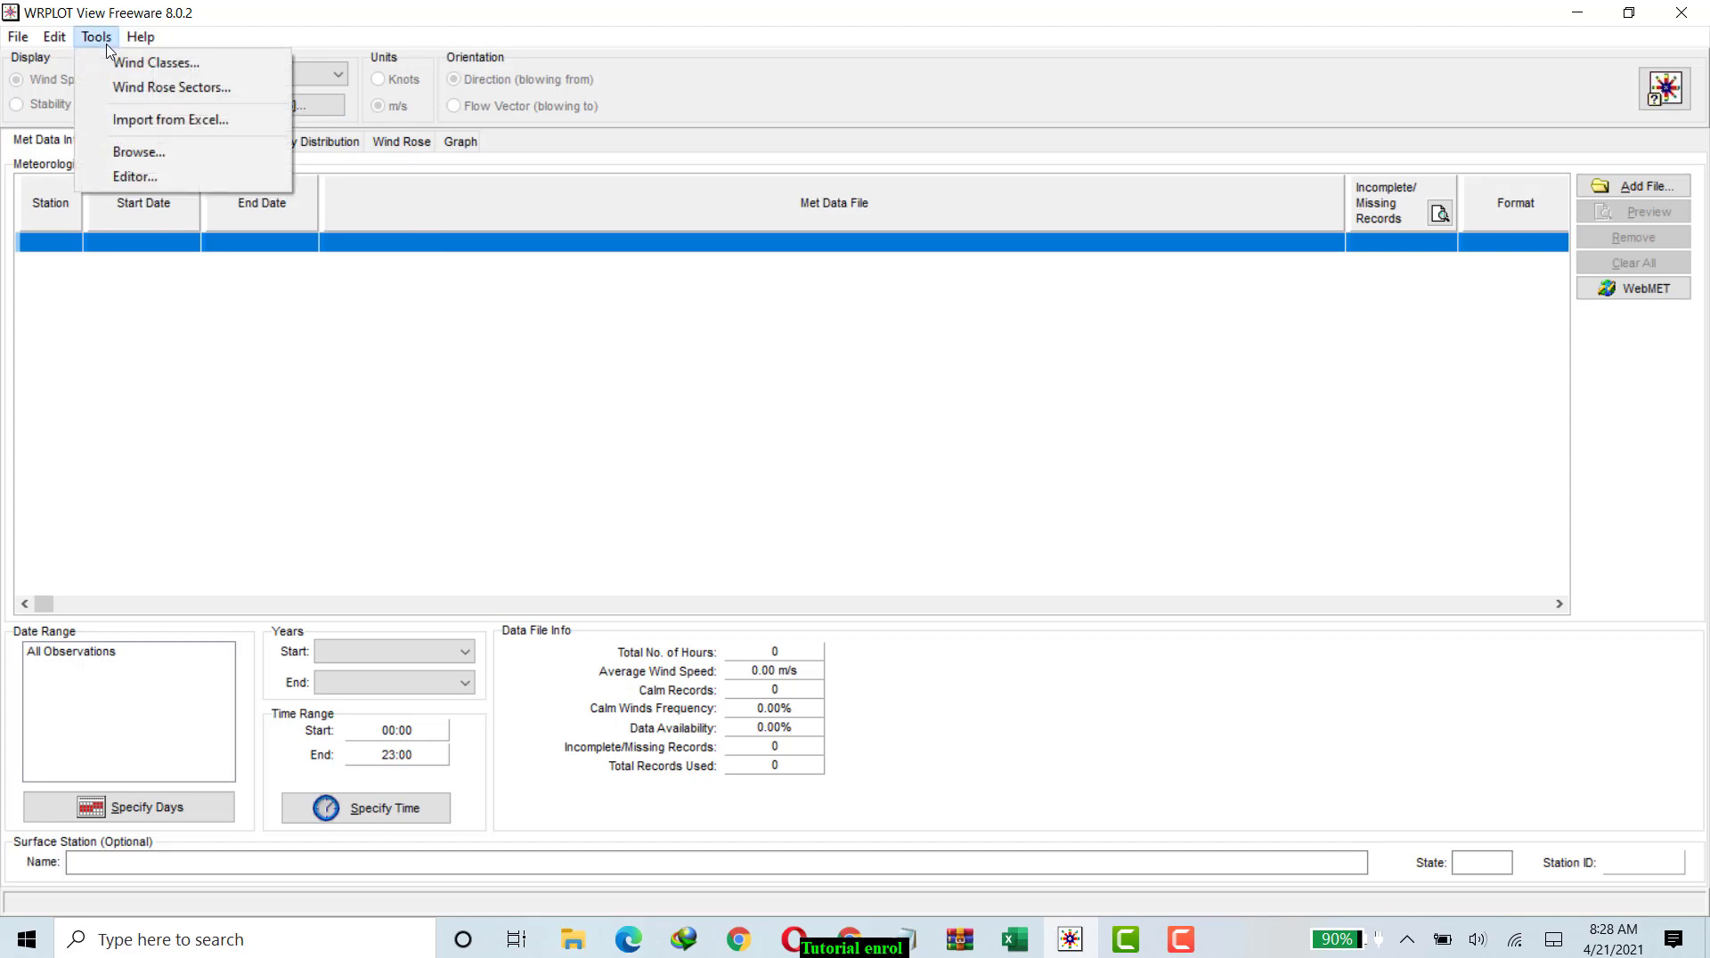
{"action": "left_click", "coordinate": [140, 120]}
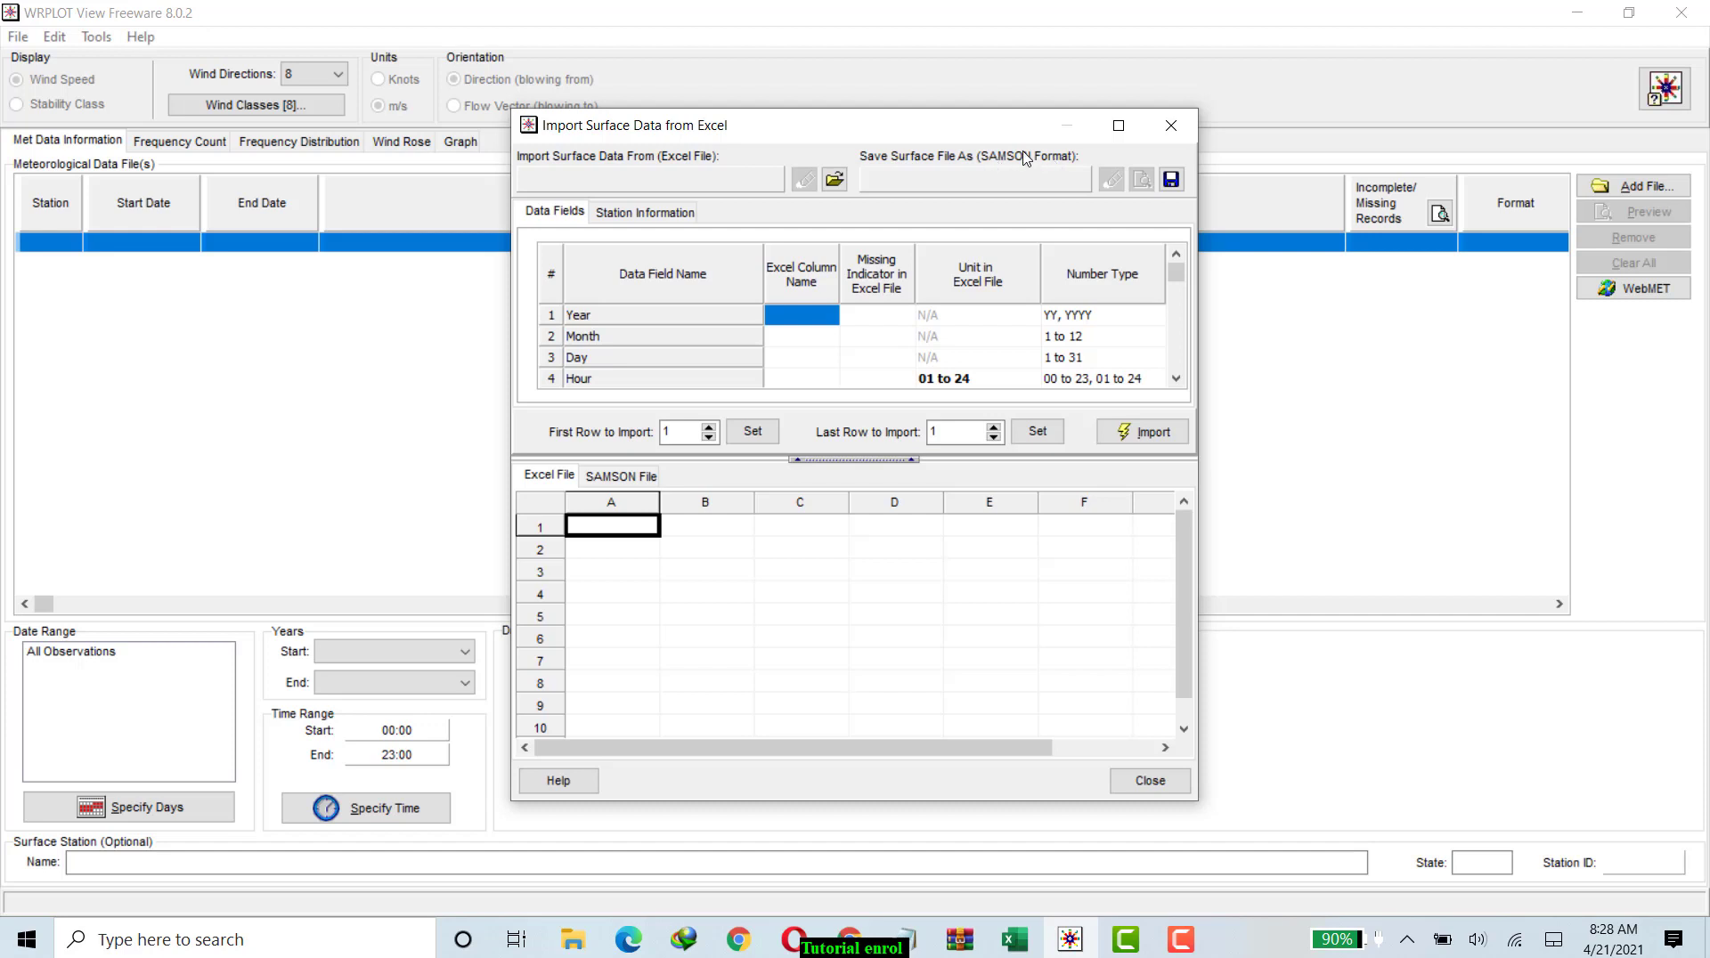
{"action": "left_click", "coordinate": [834, 181]}
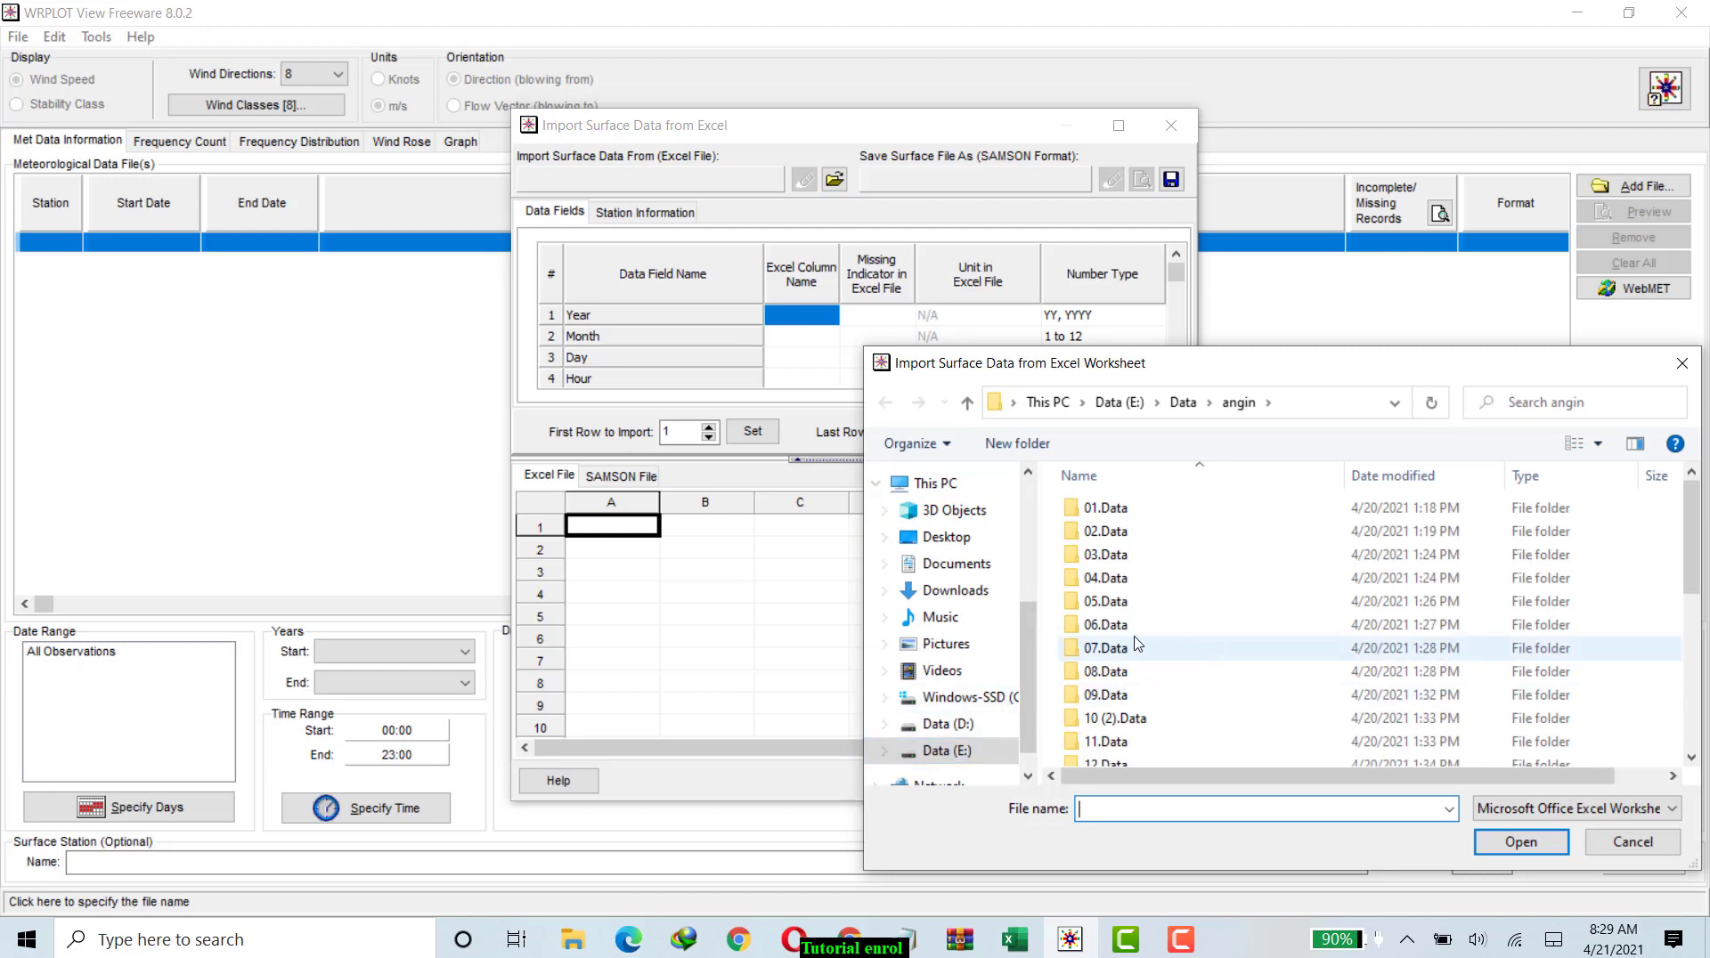
{"action": "scroll", "coordinate": [1203, 634], "scroll_direction": "down", "scroll_amount": 2}
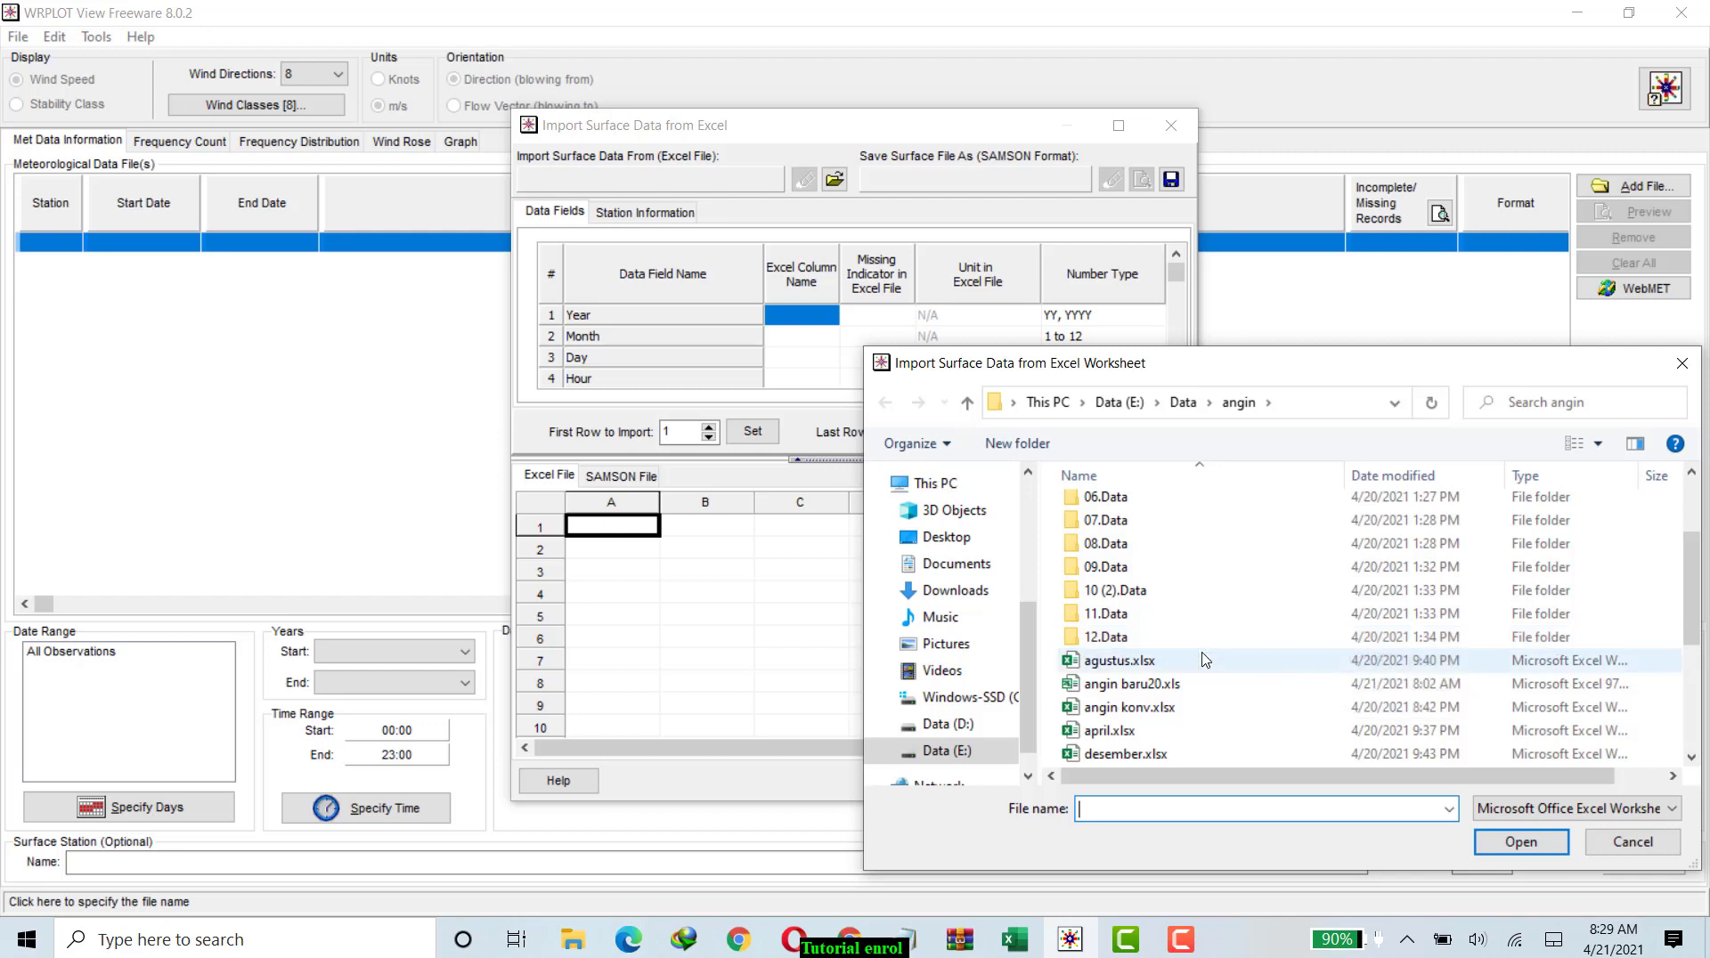
{"action": "left_click", "coordinate": [1147, 687]}
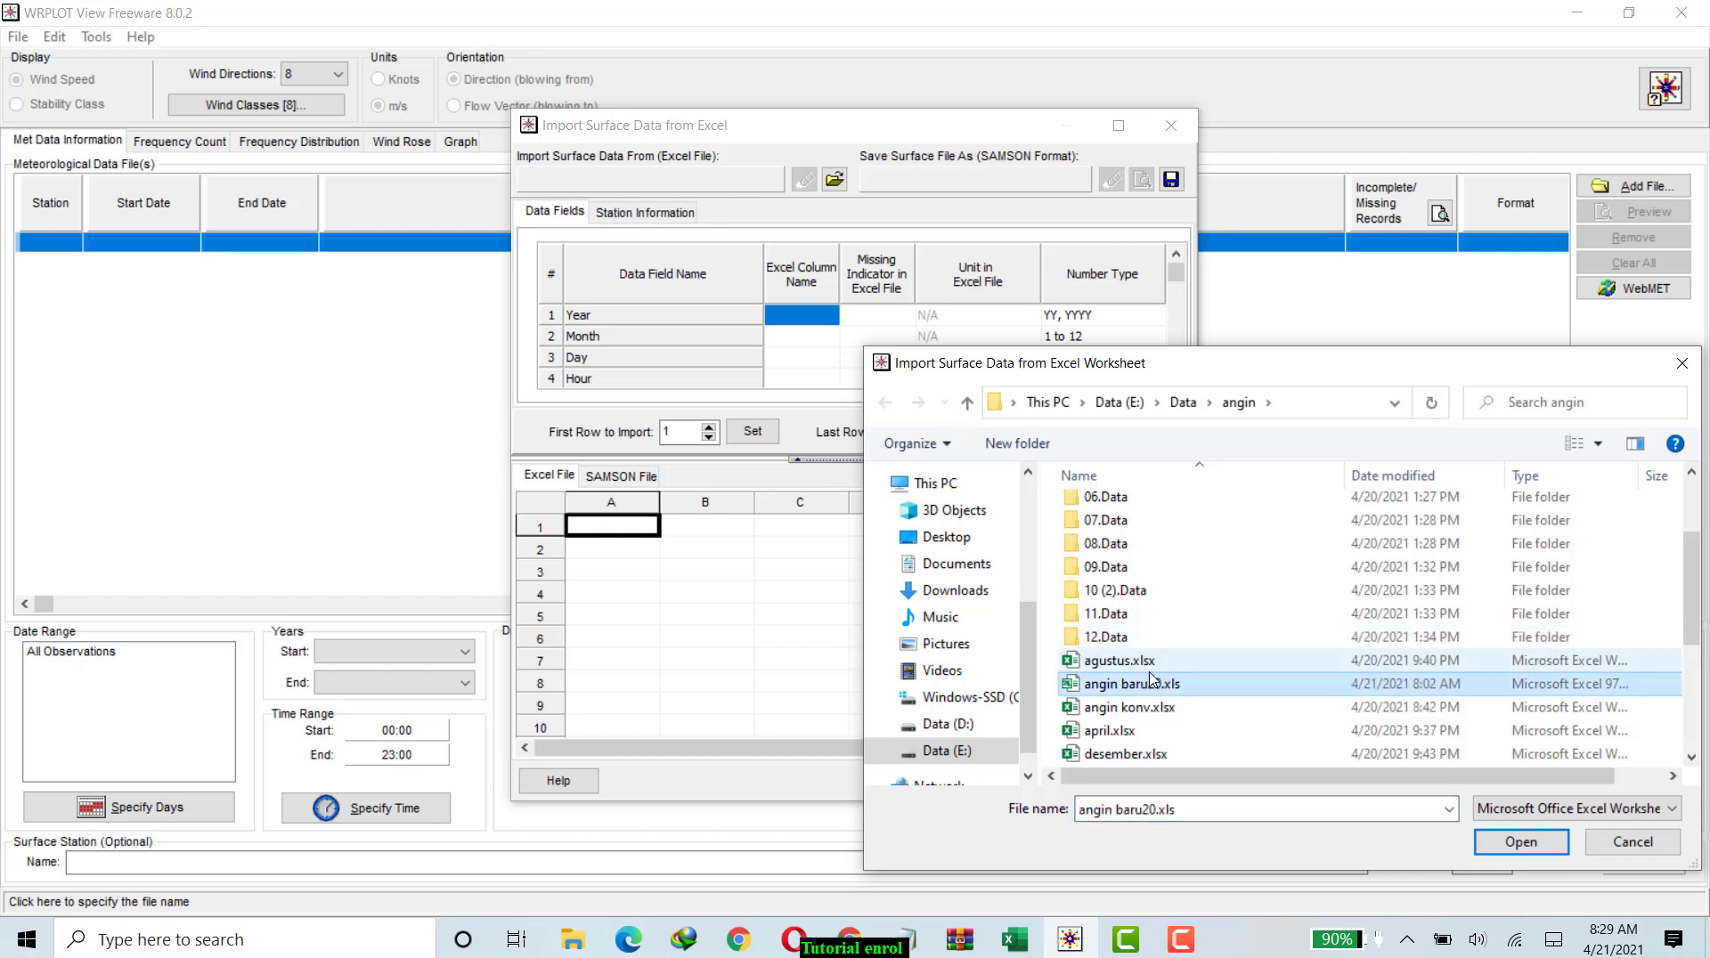
{"action": "left_click", "coordinate": [1523, 849]}
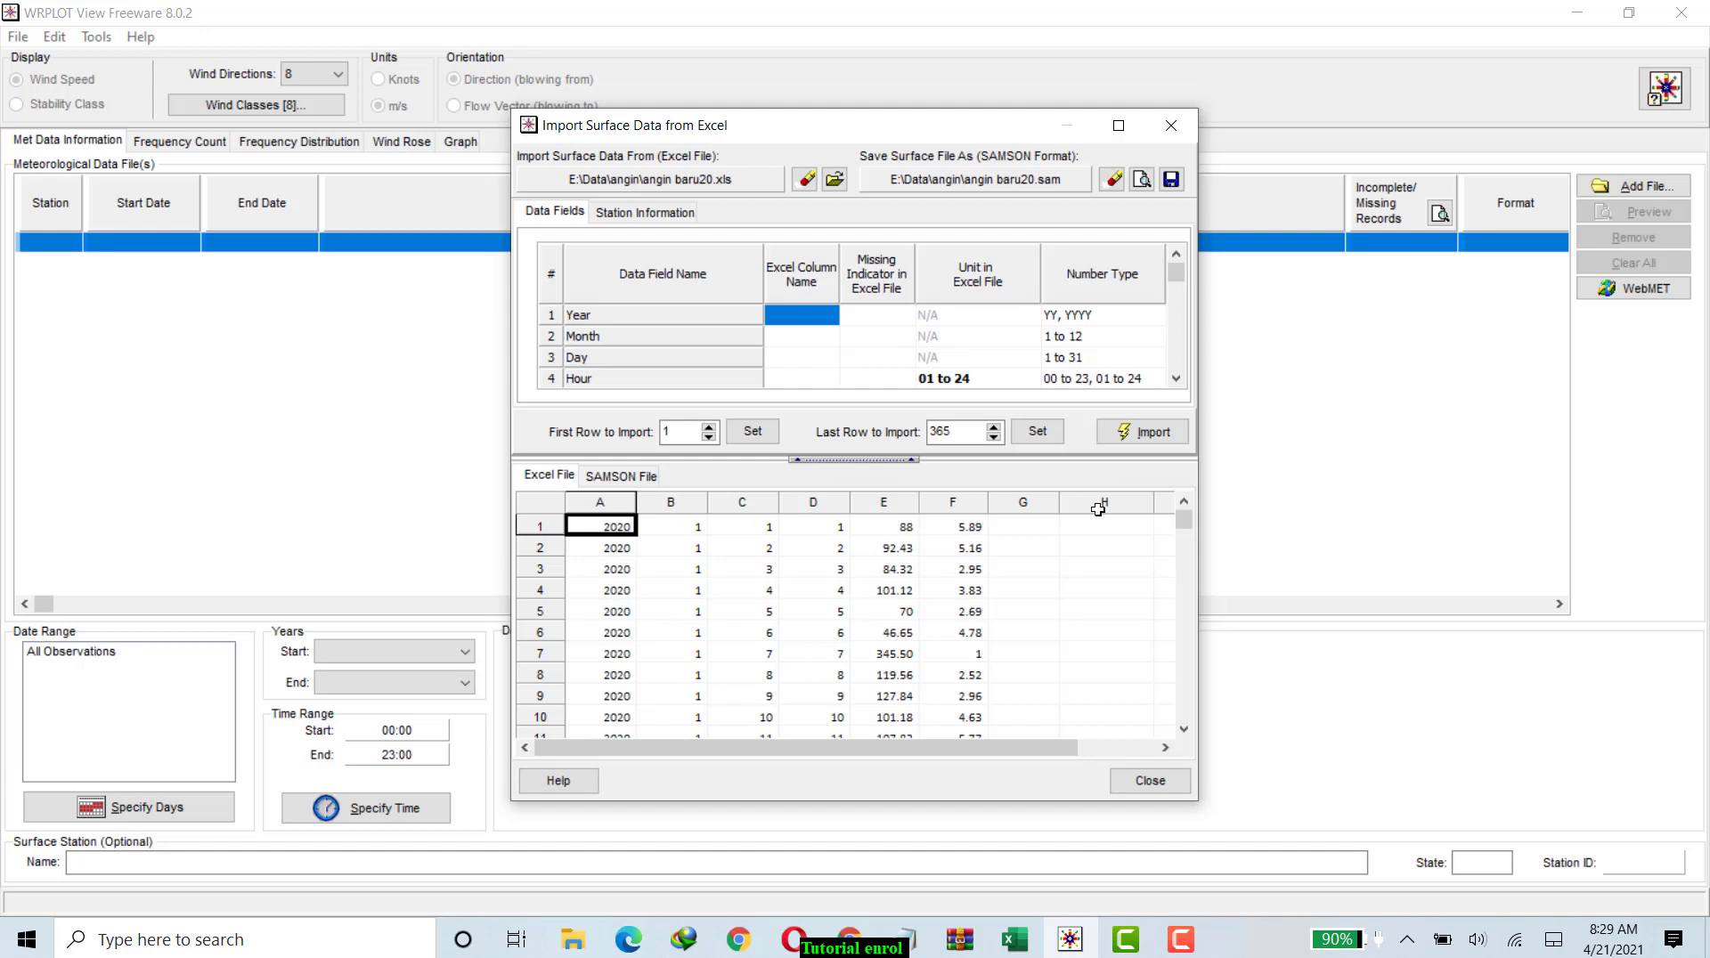
Assign Excel column A to Year, column B to Month and column C to Day.
{"action": "left_click", "coordinate": [611, 506]}
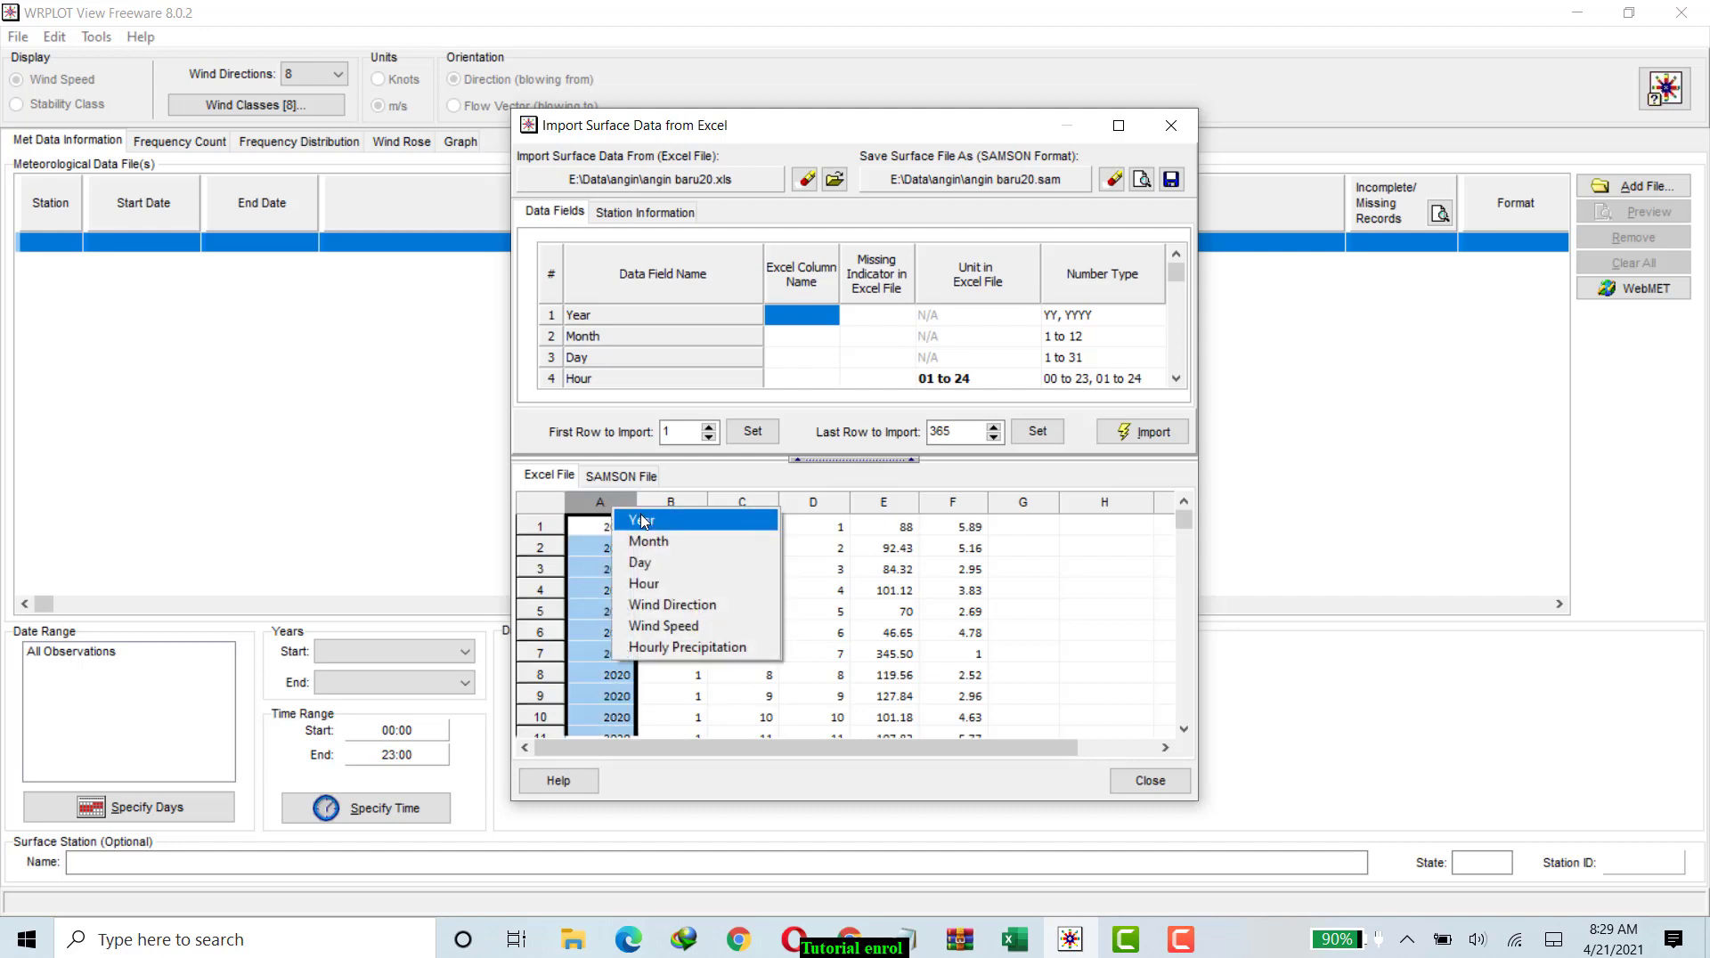
{"action": "left_click", "coordinate": [643, 523]}
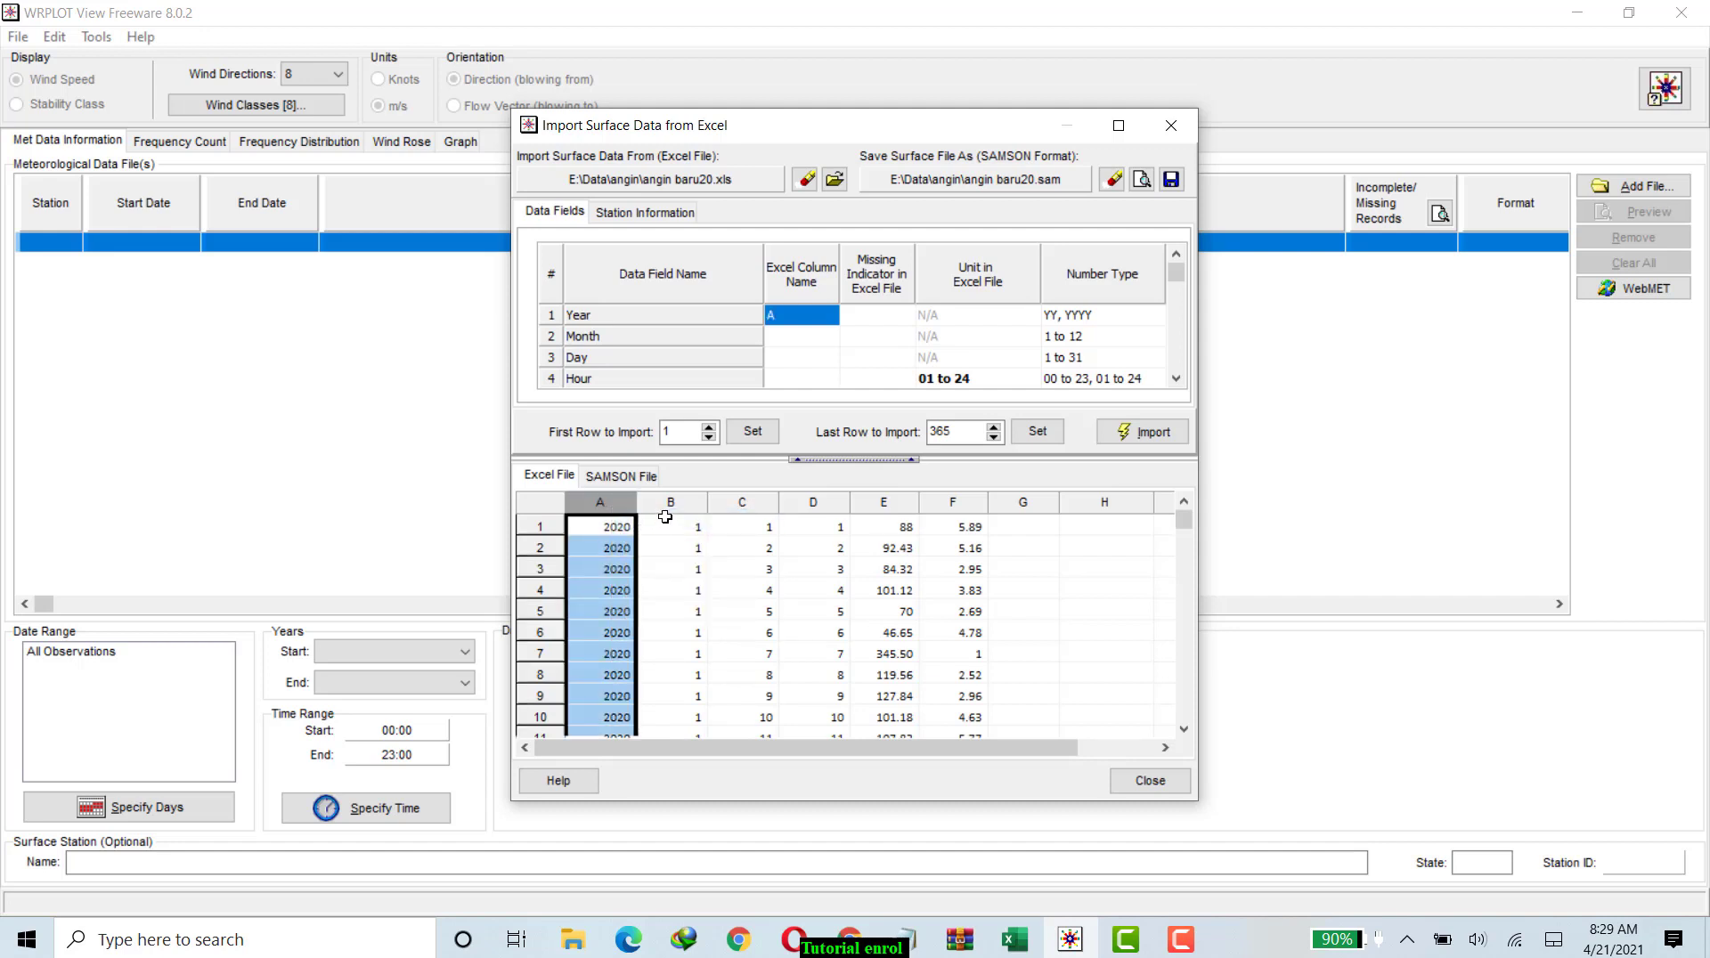
{"action": "left_click", "coordinate": [676, 503]}
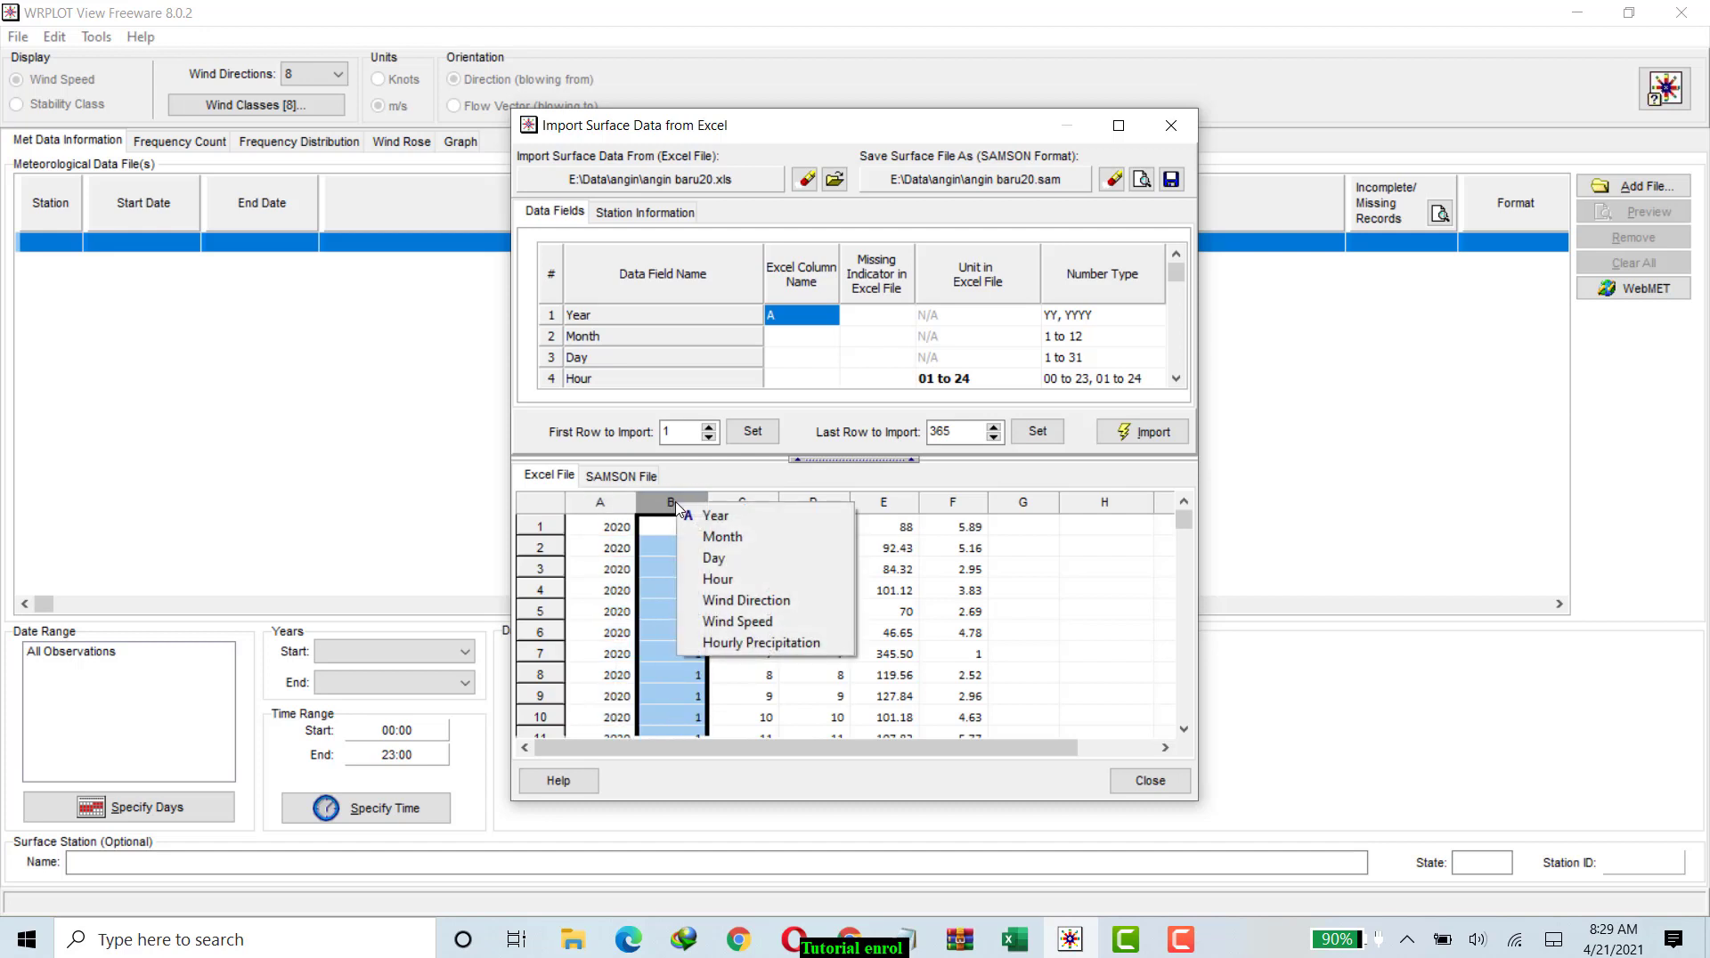
{"action": "left_click", "coordinate": [715, 539]}
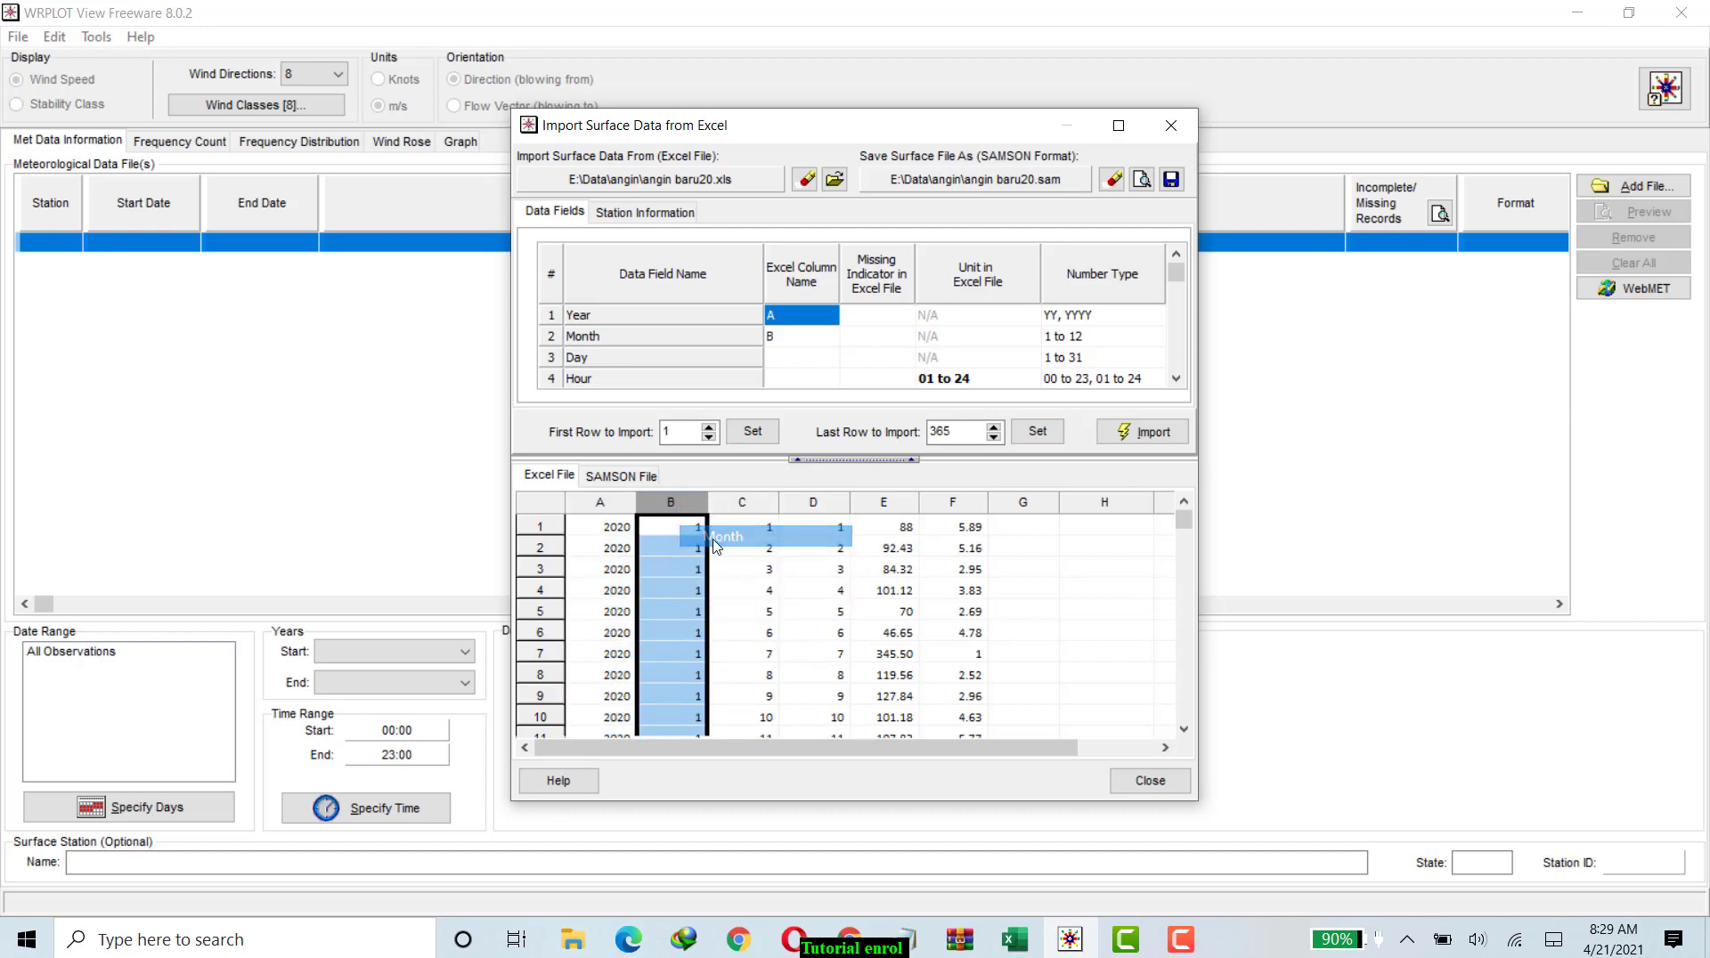
{"action": "left_click", "coordinate": [752, 505]}
{"action": "left_click", "coordinate": [784, 561]}
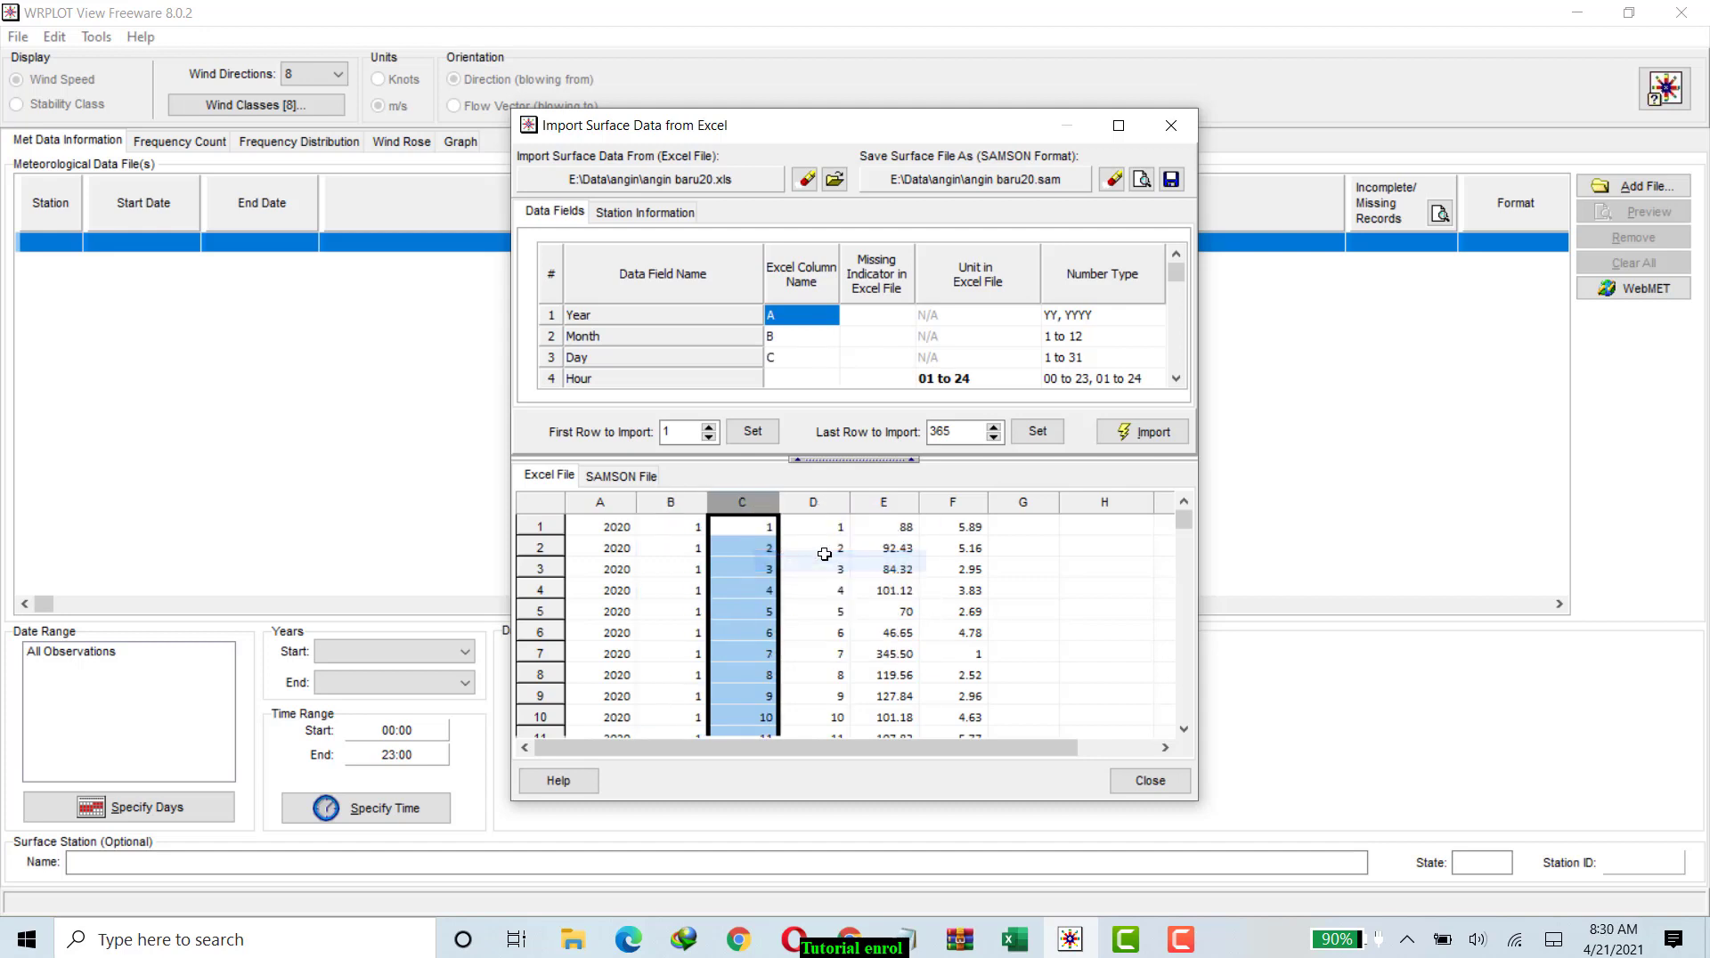
Assign Excel column D to Hour, column E to Wind Direction and column F to Wind Speed.
{"action": "left_click", "coordinate": [818, 503]}
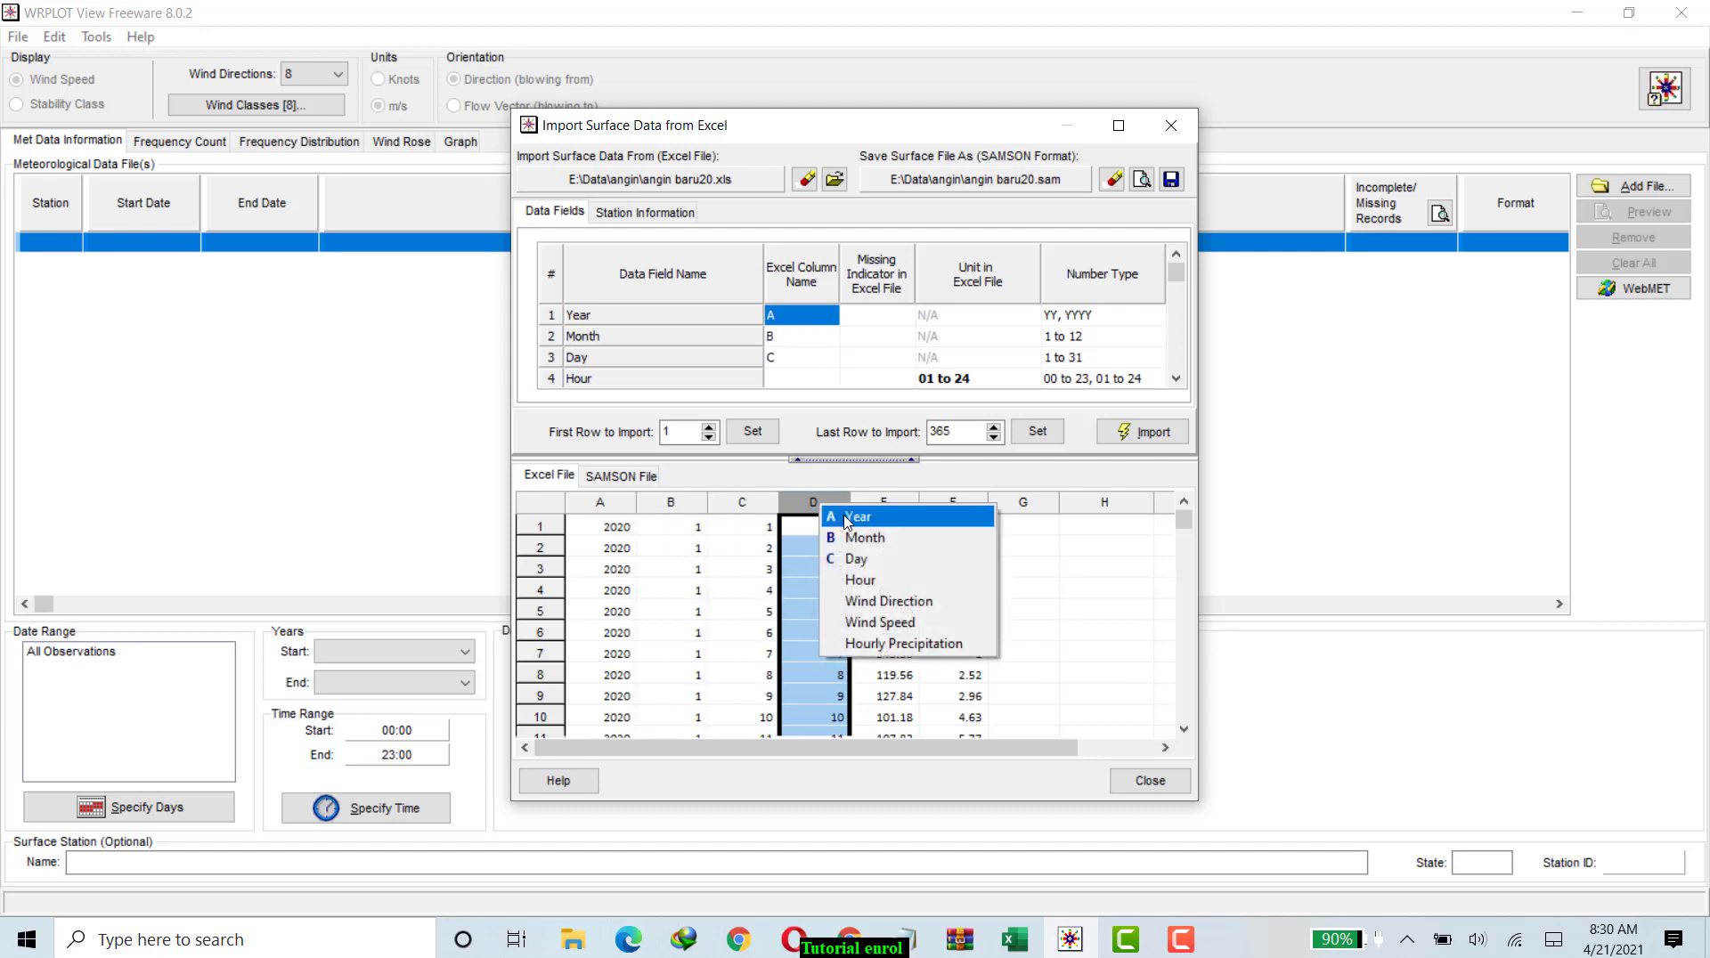
{"action": "left_click", "coordinate": [852, 583]}
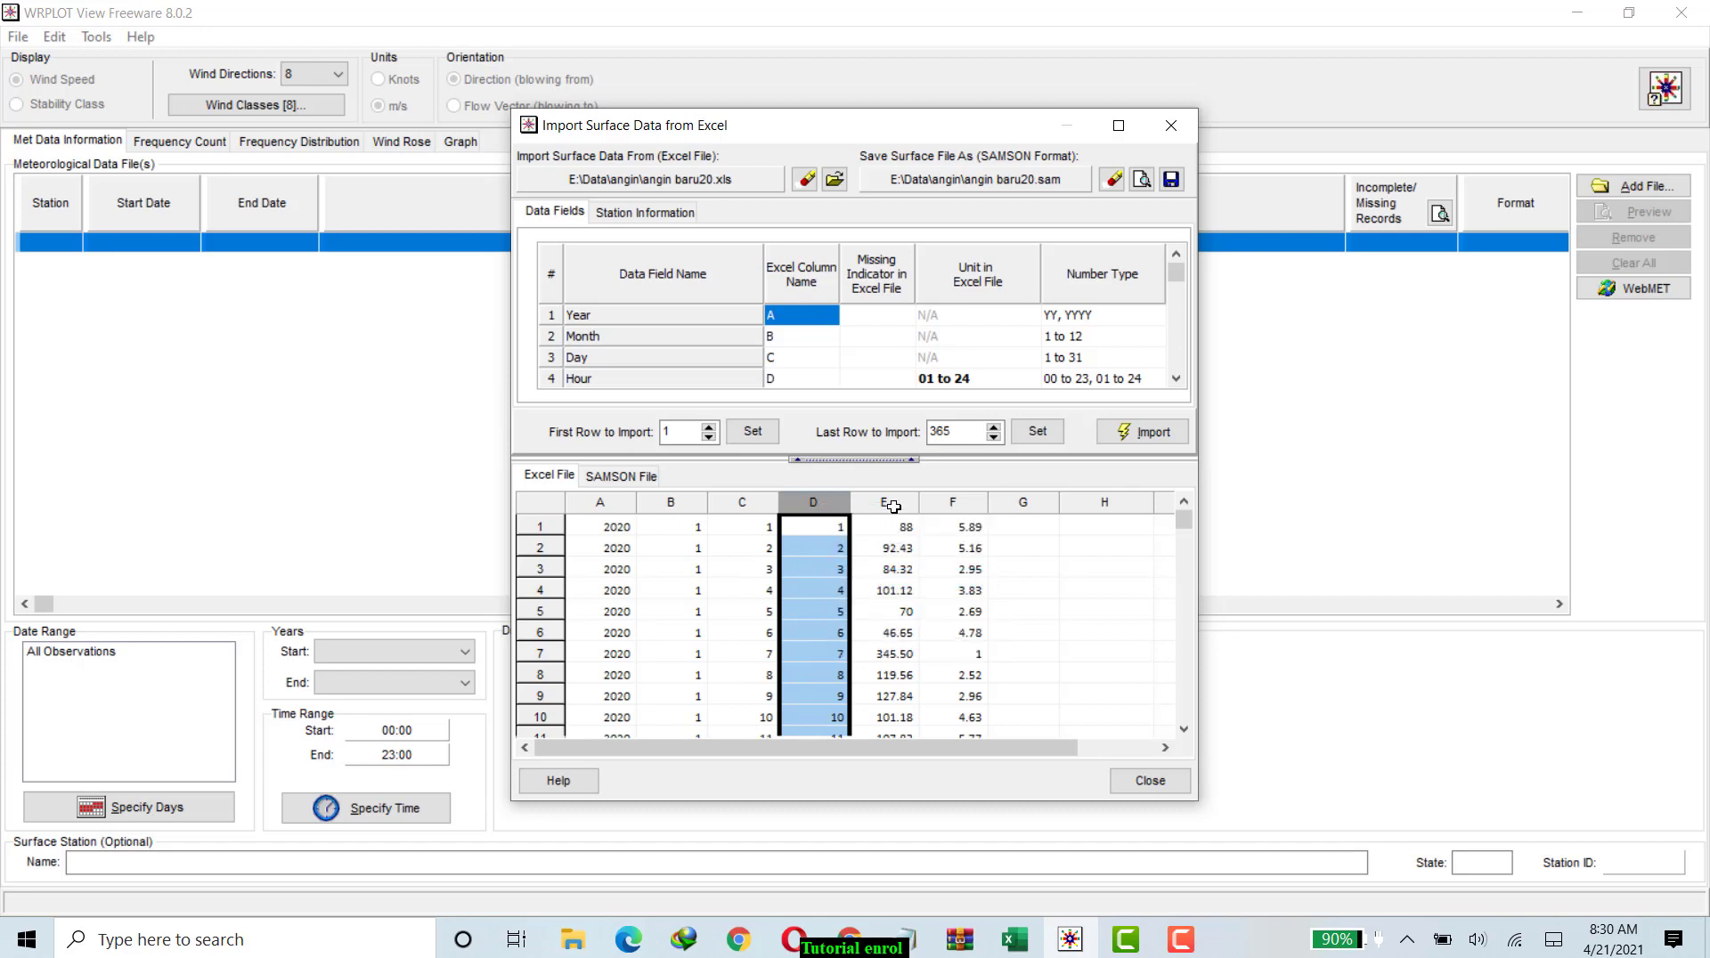
{"action": "left_click", "coordinate": [885, 505]}
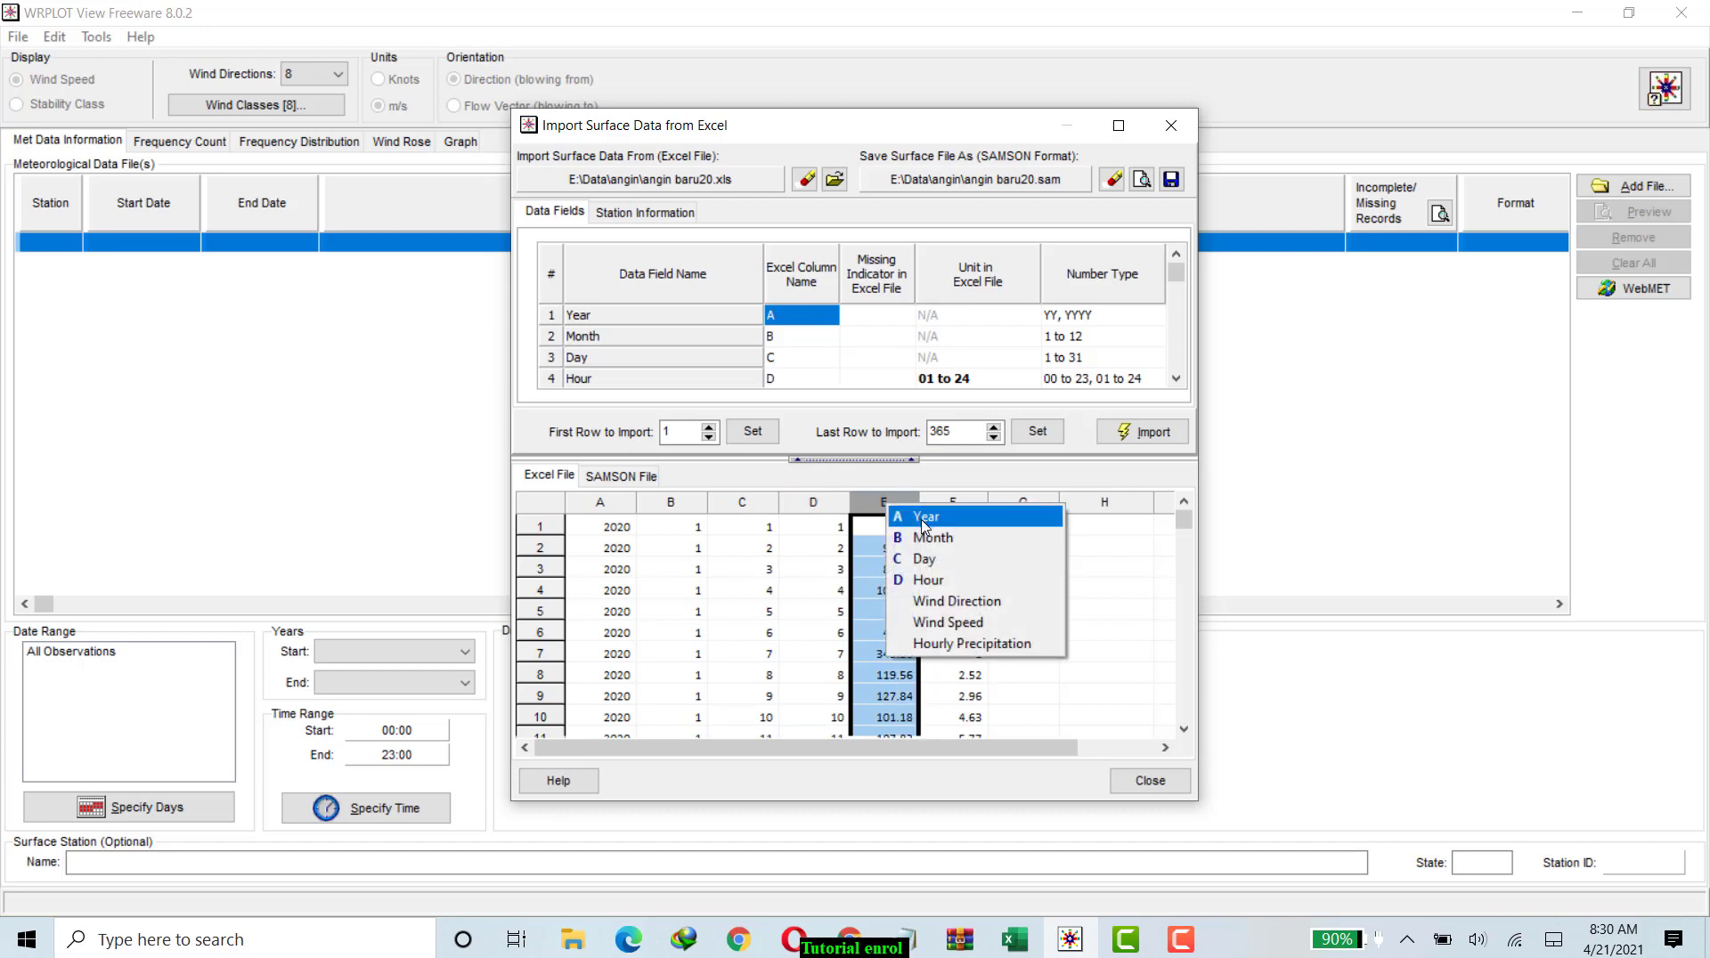
{"action": "left_click", "coordinate": [929, 603]}
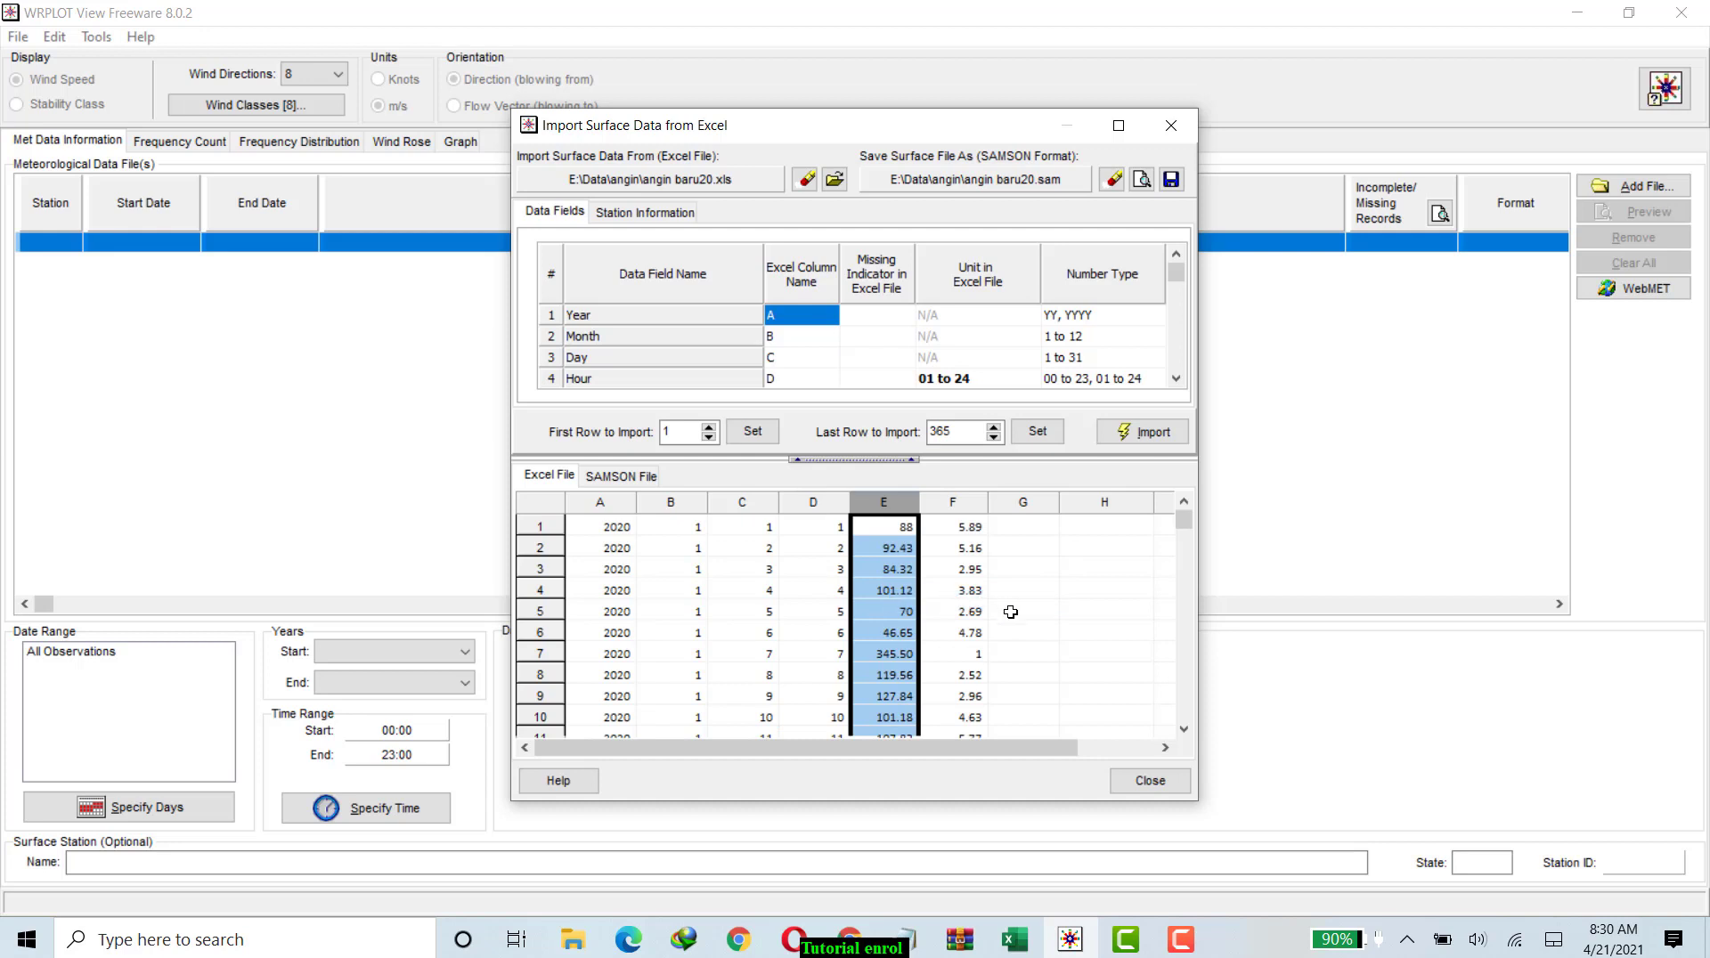
{"action": "left_click", "coordinate": [951, 502]}
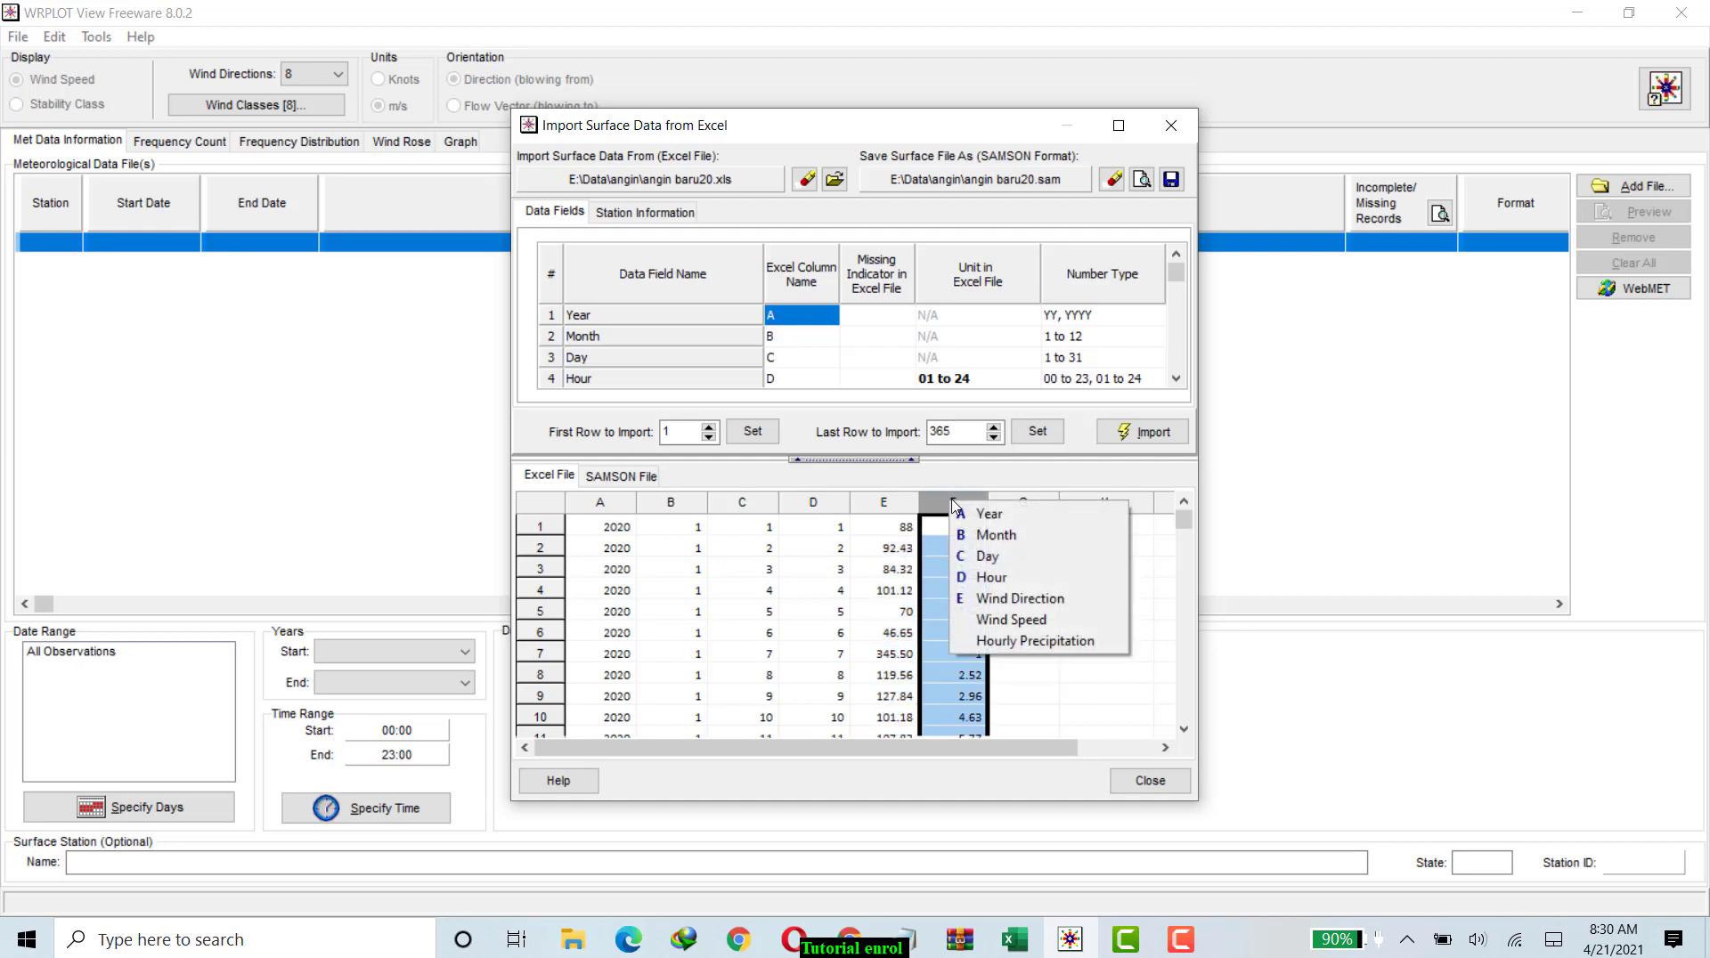
{"action": "left_click", "coordinate": [975, 622]}
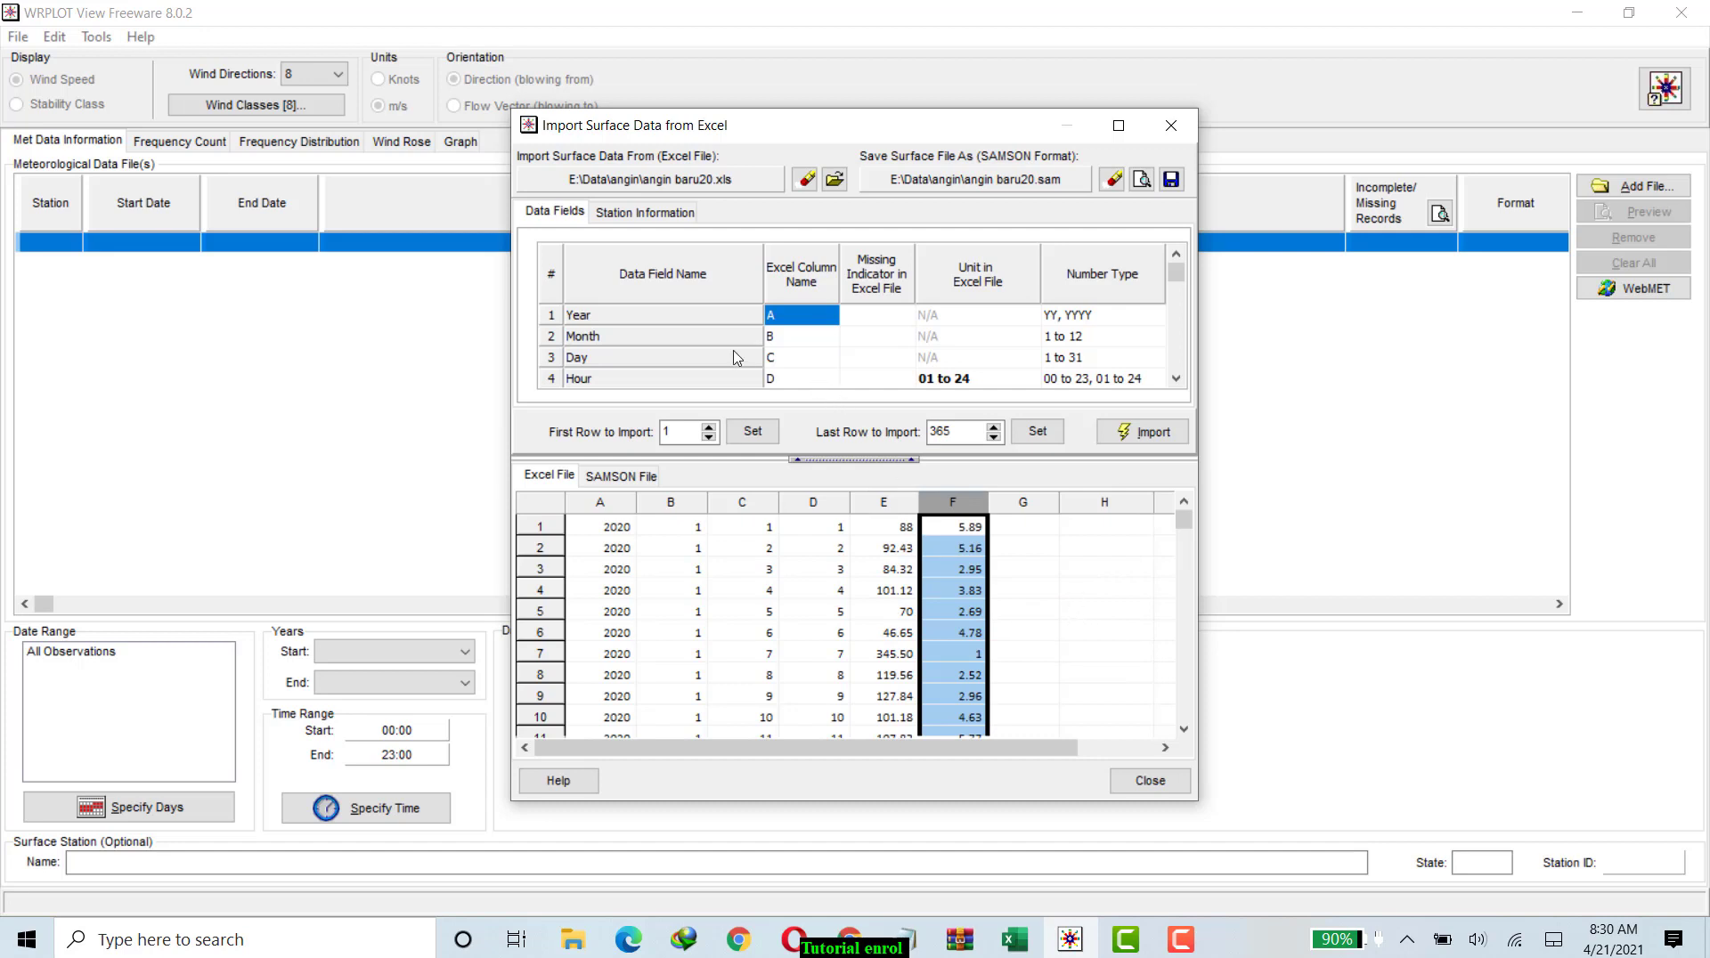
Fill in the station information with station ID 1, city LAMPUNG and state ID.
{"action": "left_click", "coordinate": [647, 218]}
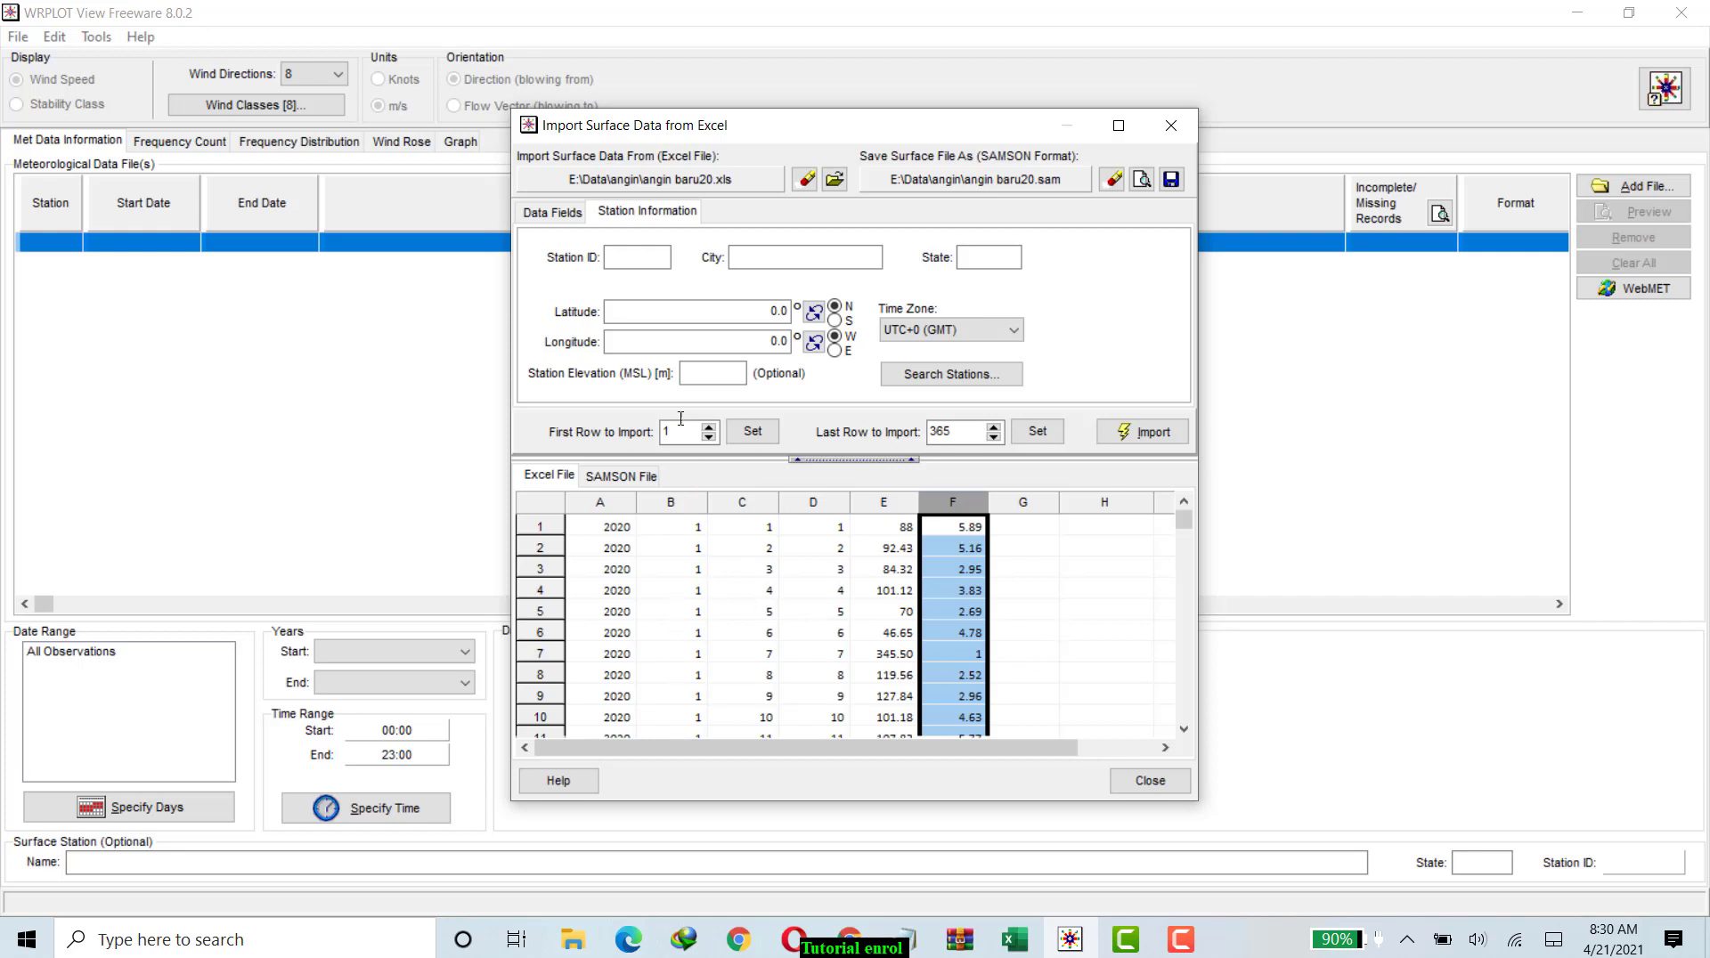
{"action": "left_click", "coordinate": [645, 255]}
{"action": "type", "text": "1"}
{"action": "left_click", "coordinate": [757, 258]}
{"action": "type", "text": "LAMPUNG"}
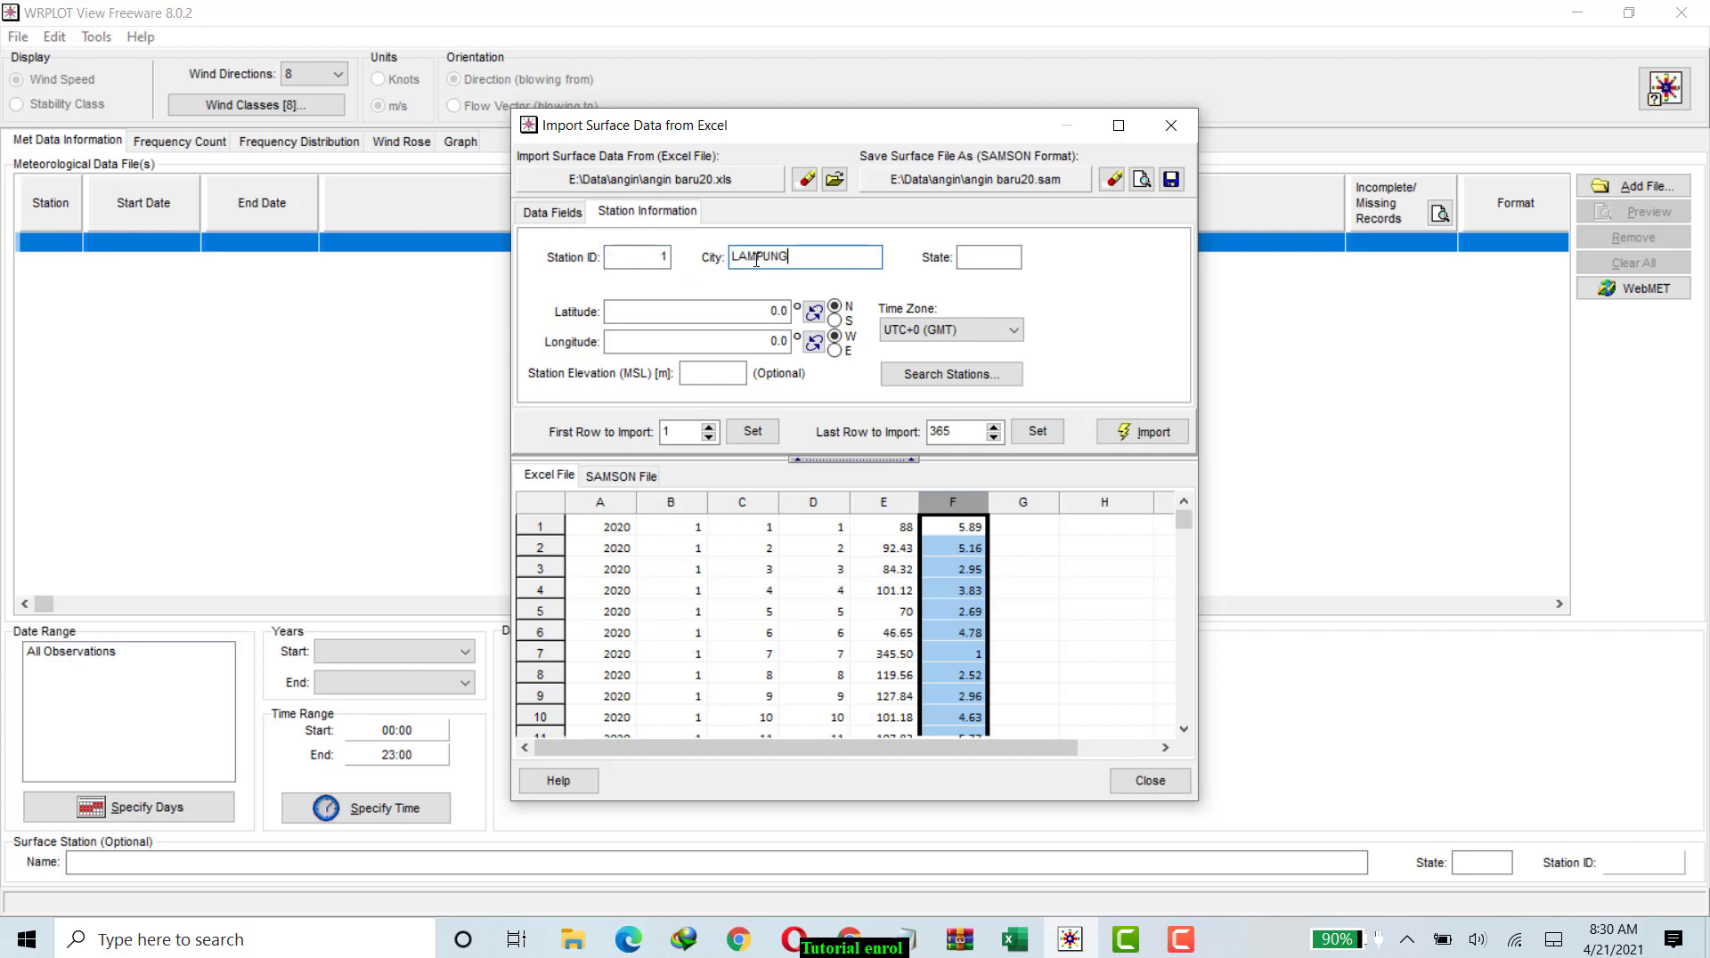
{"action": "left_click", "coordinate": [983, 258]}
{"action": "type", "text": "ID"}
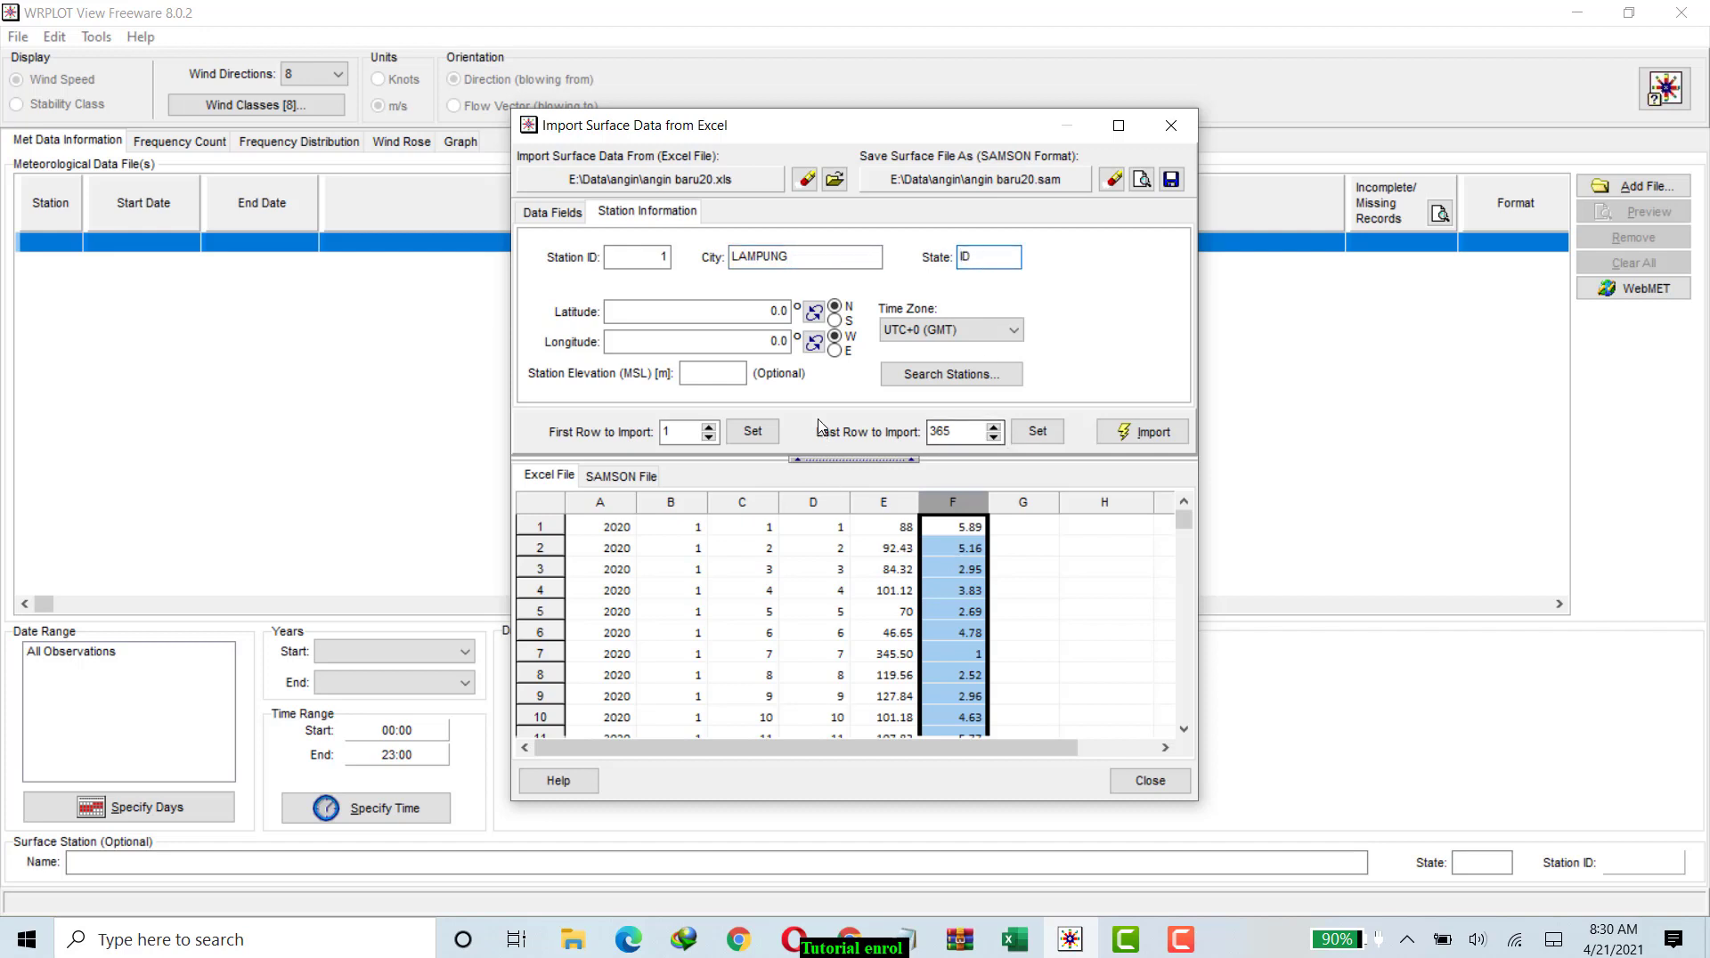
Set the station's latitude to 5 S, its longitude to 105 E and its time zone to UTC+7 (Bangkok).
{"action": "left_click", "coordinate": [782, 309]}
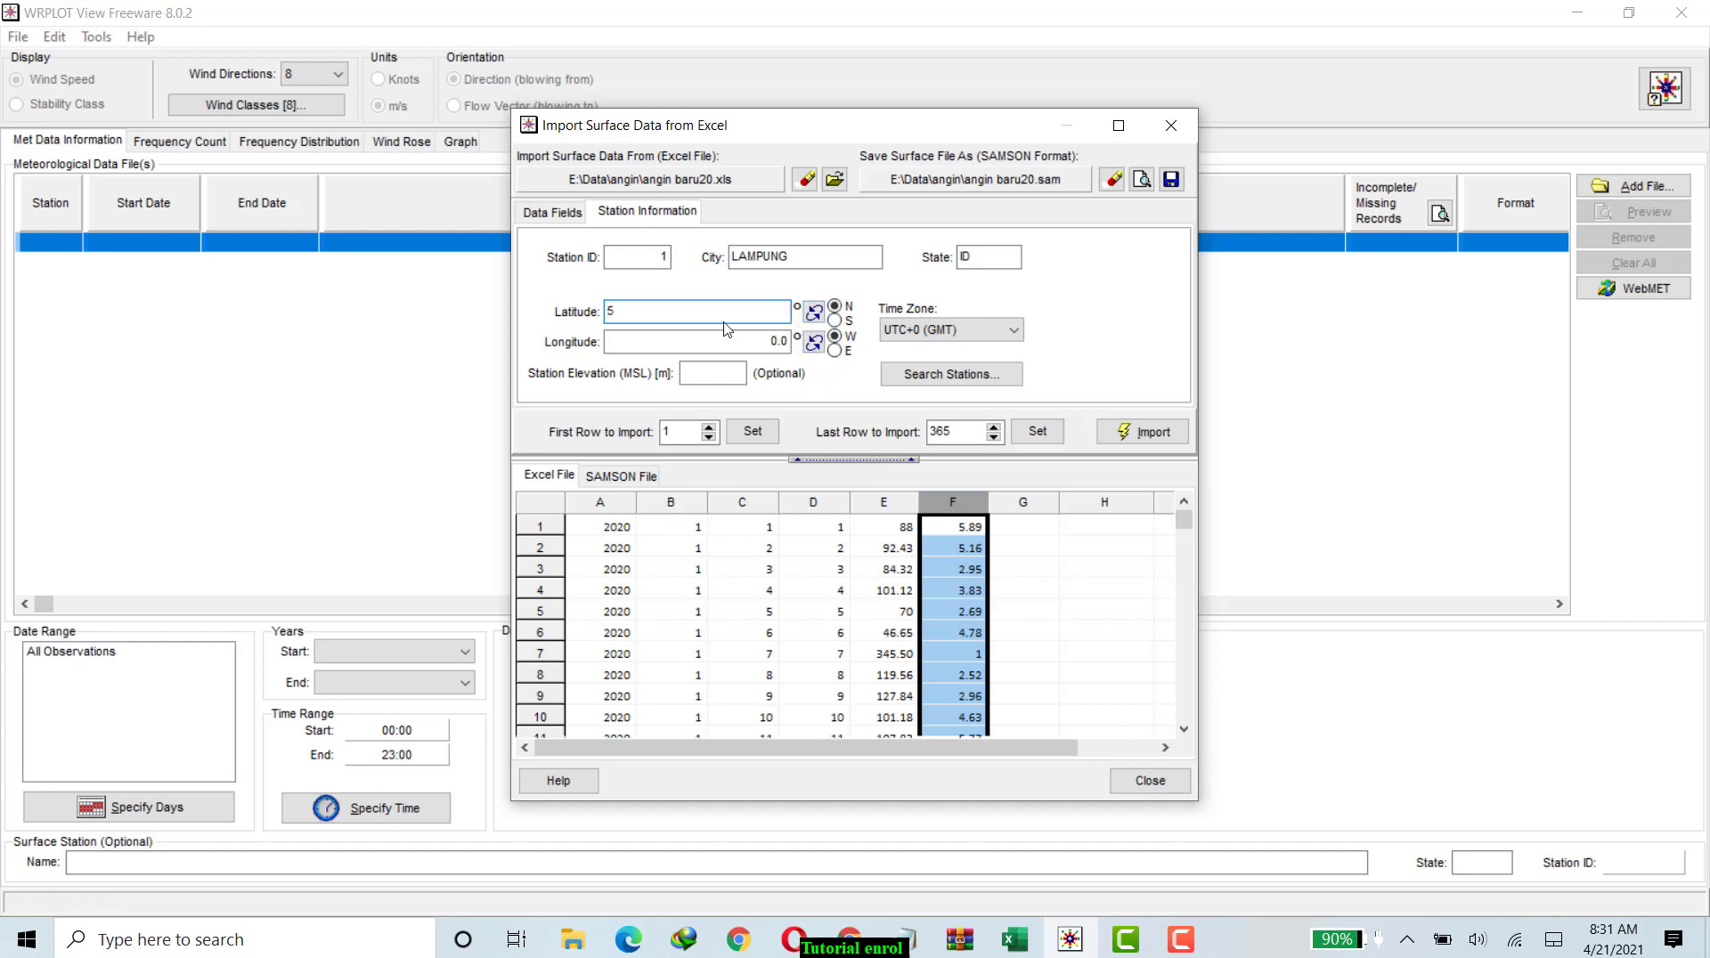
{"action": "left_click", "coordinate": [834, 321]}
{"action": "left_click", "coordinate": [776, 341]}
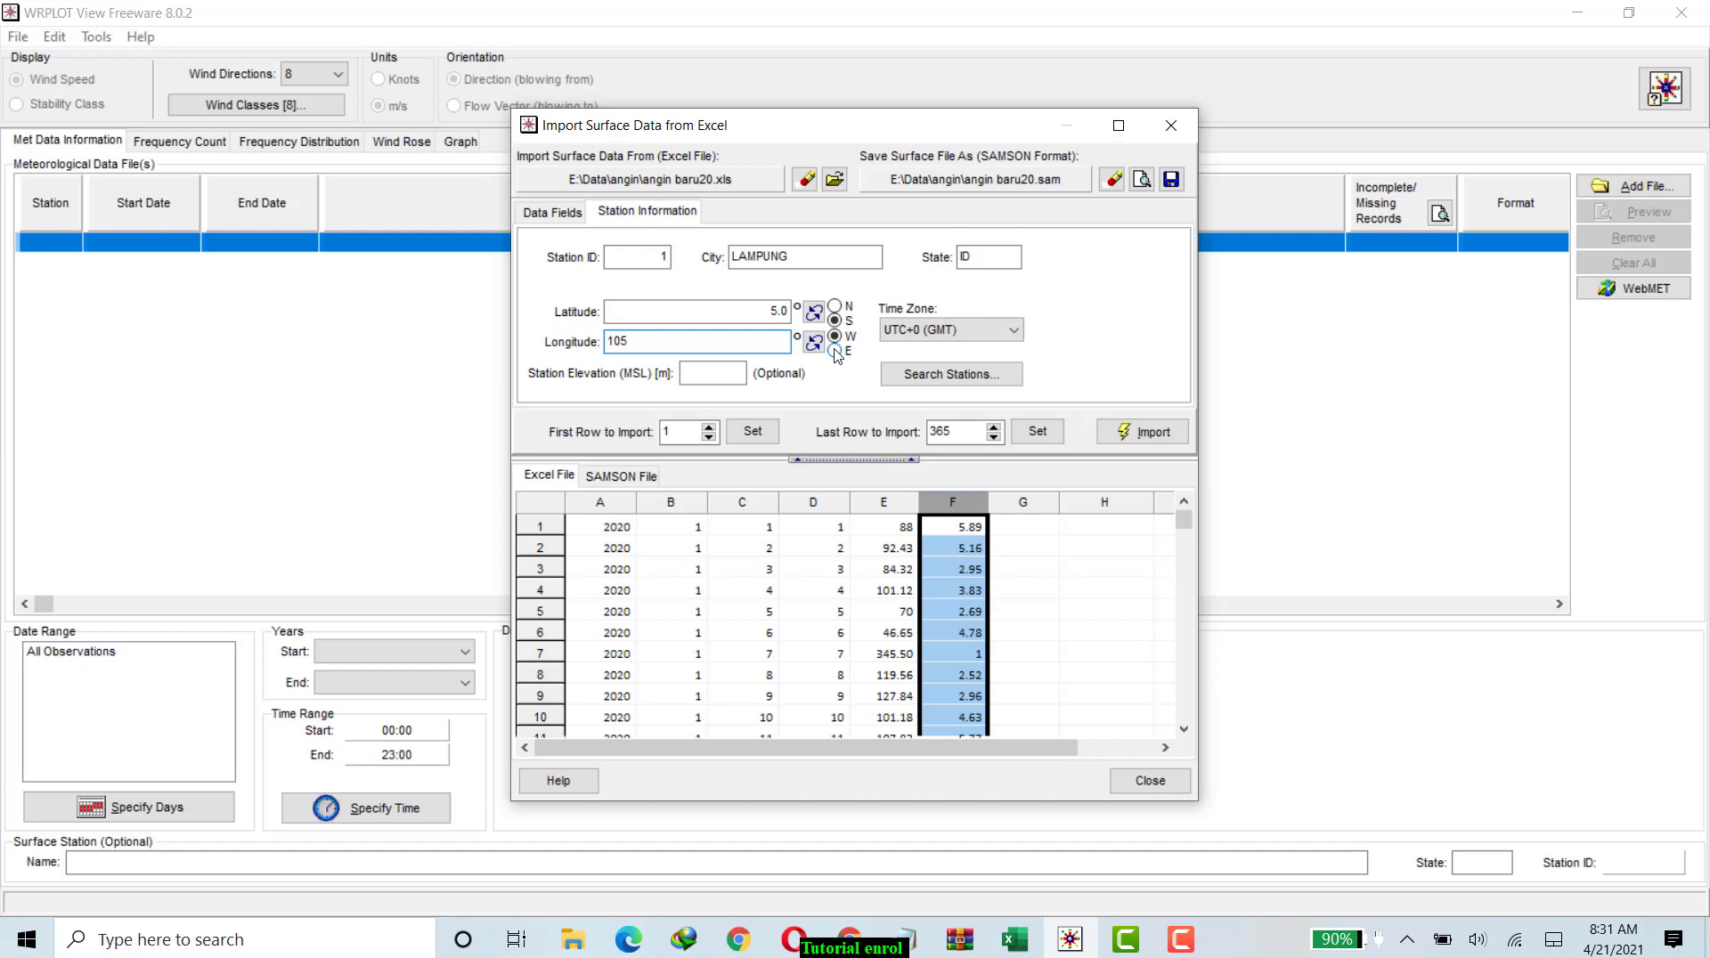
{"action": "left_click", "coordinate": [836, 352]}
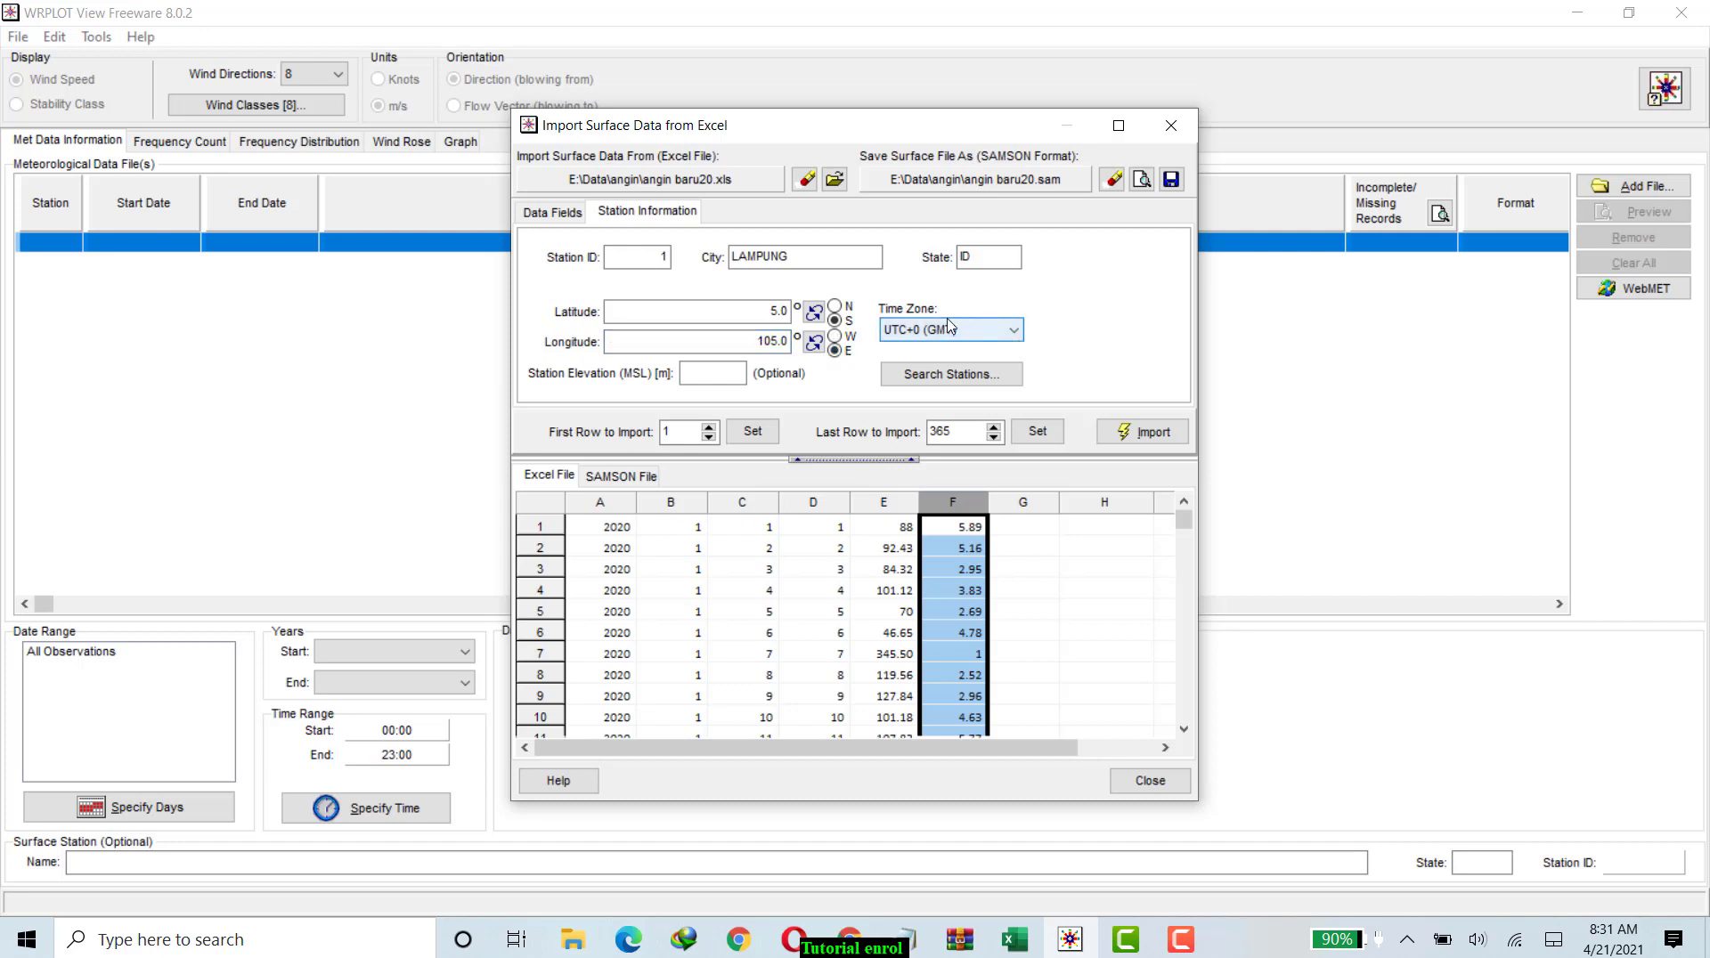
{"action": "left_click", "coordinate": [1014, 331]}
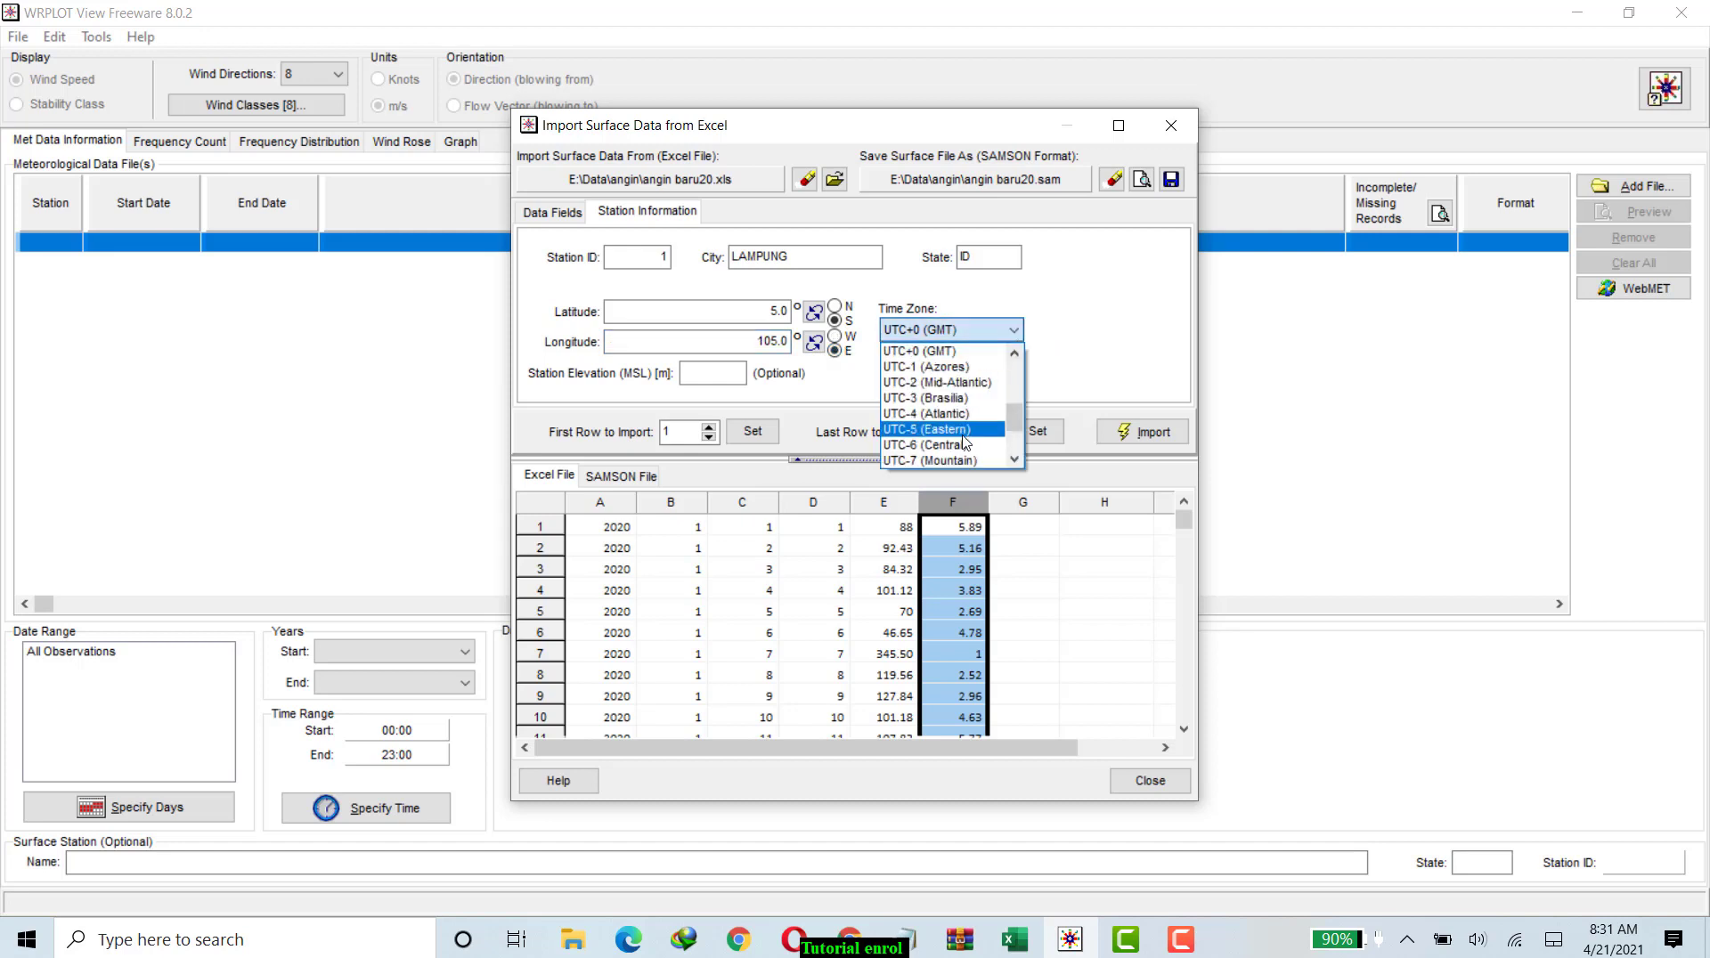
{"action": "scroll", "coordinate": [962, 437], "scroll_direction": "up", "scroll_amount": 4}
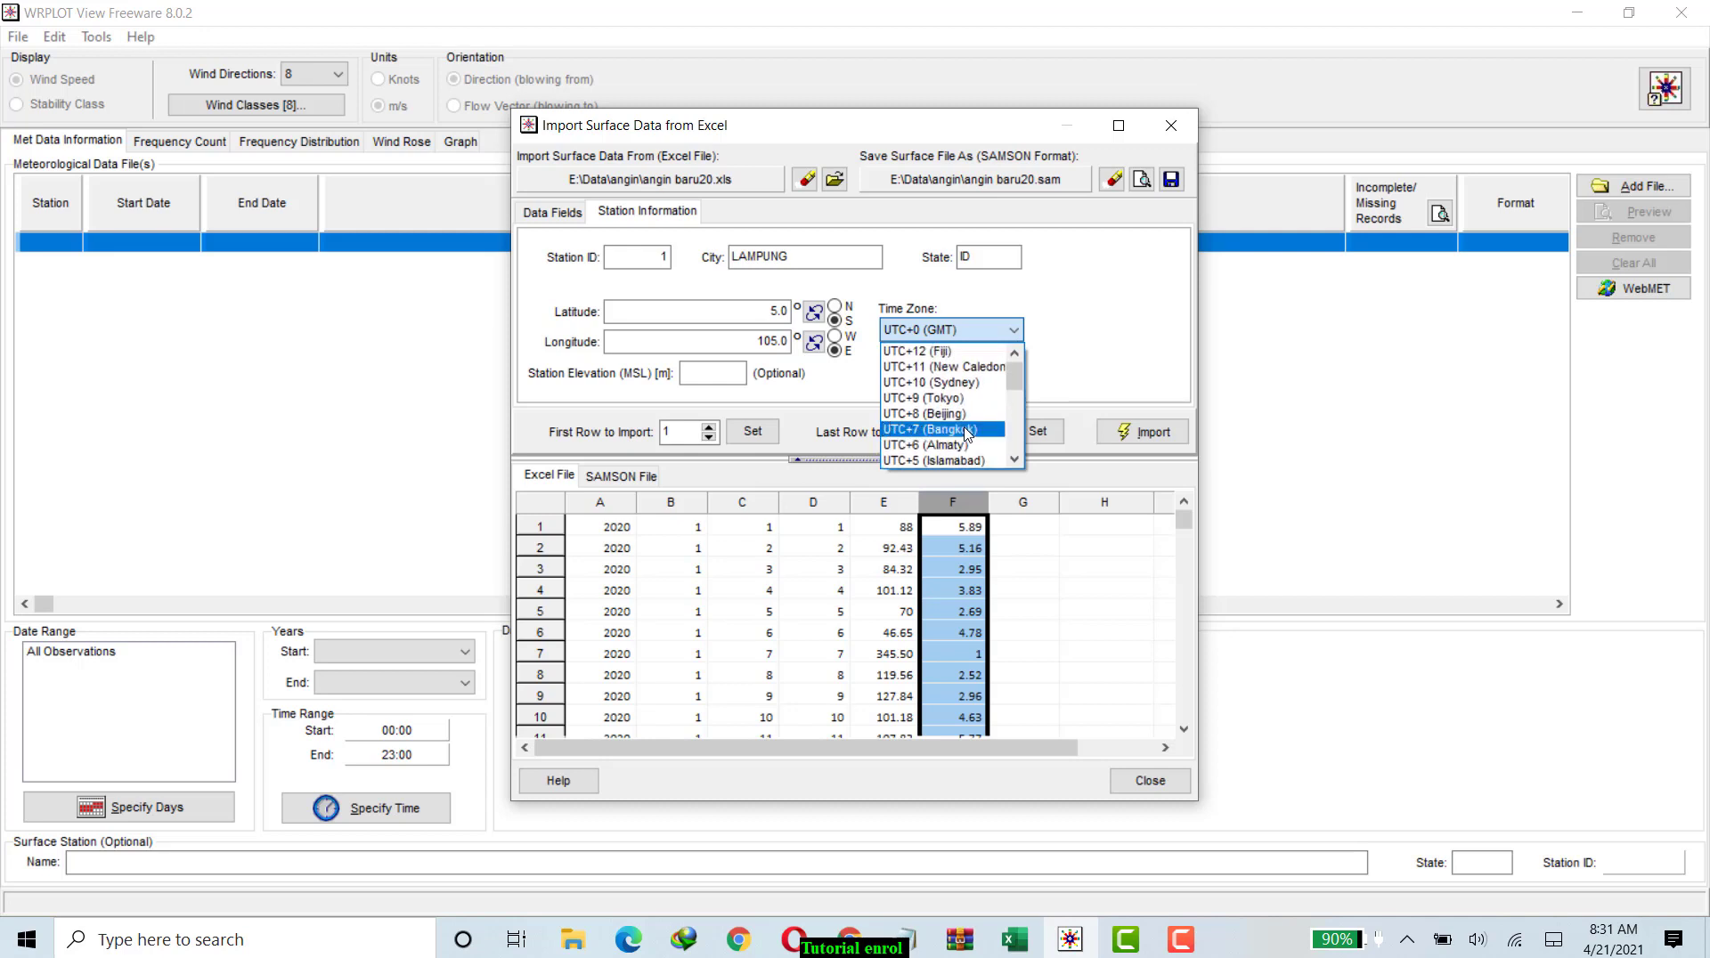
{"action": "left_click", "coordinate": [969, 431]}
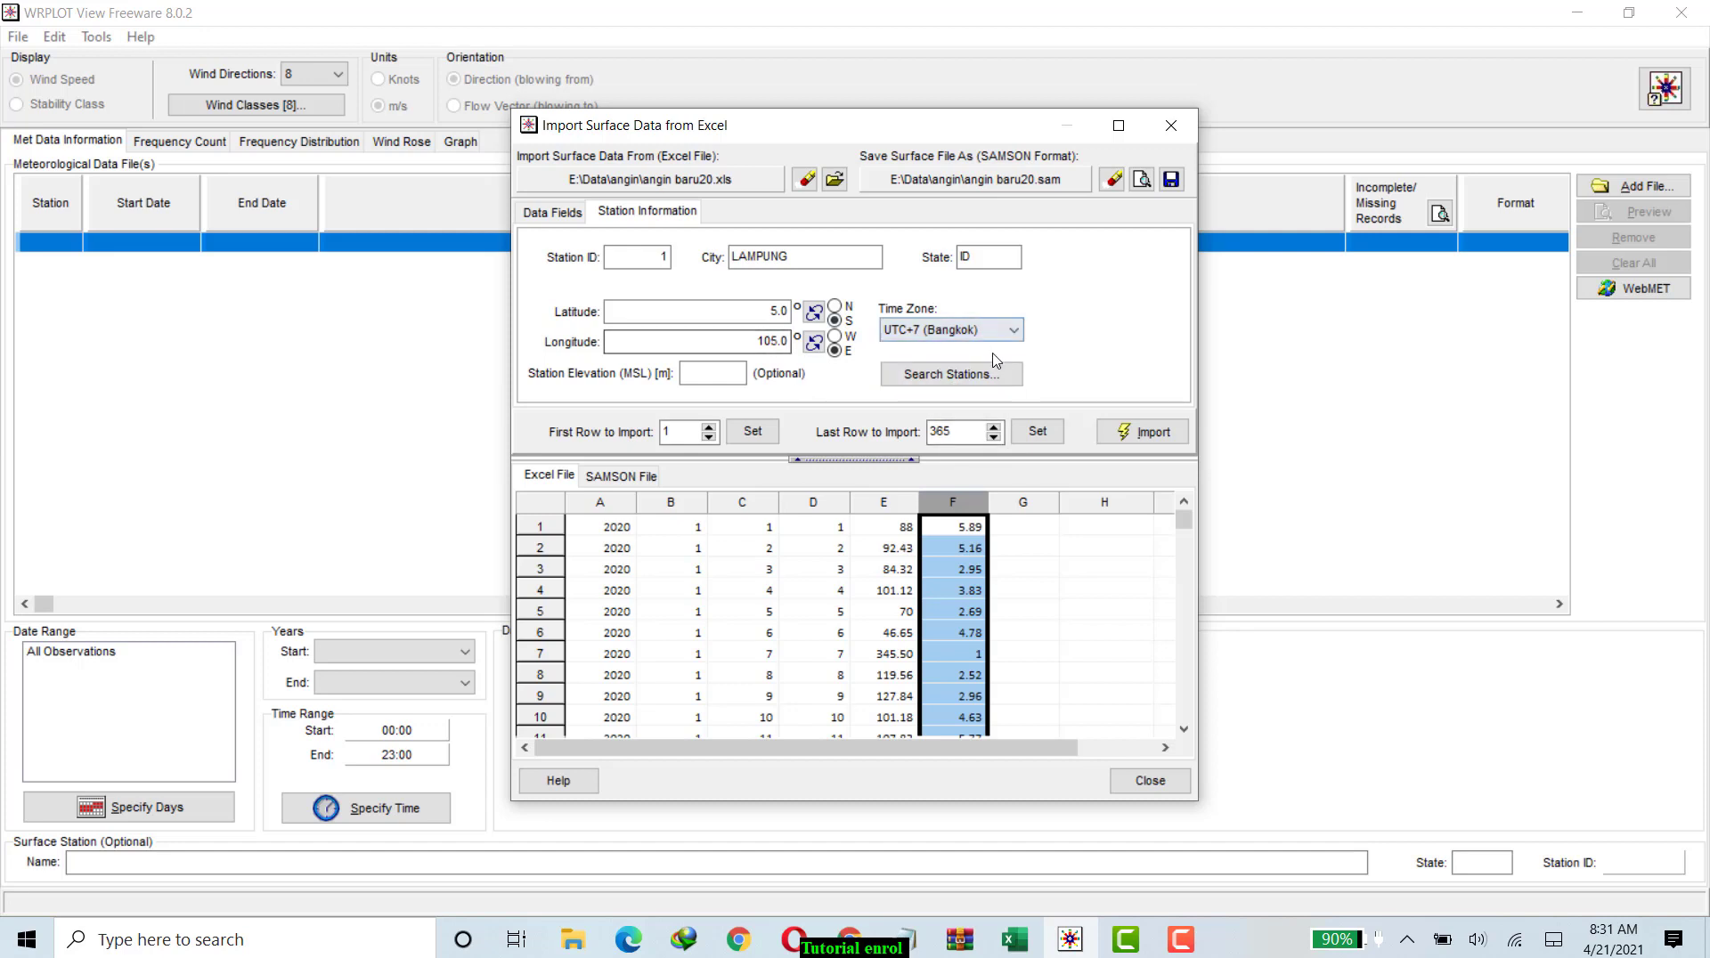
Import the Excel data into the SAMSON file angin baru20.sam without viewing it, and close the import dialog.
{"action": "left_click", "coordinate": [1135, 436]}
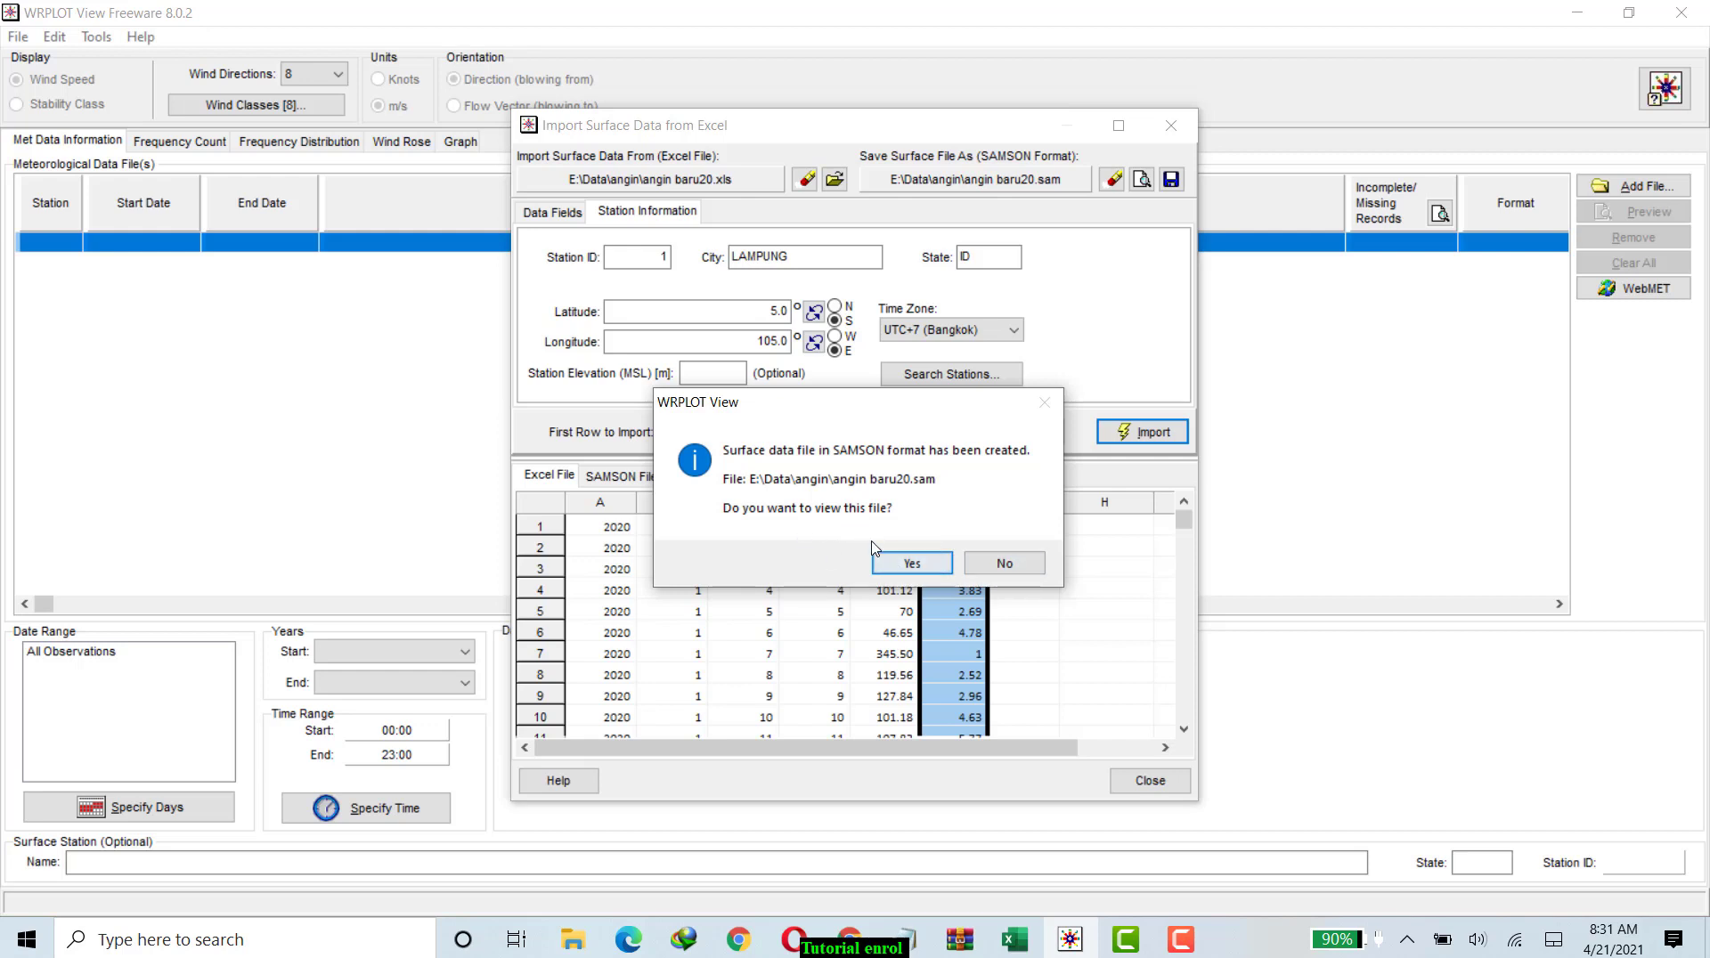
{"action": "left_click", "coordinate": [1006, 569]}
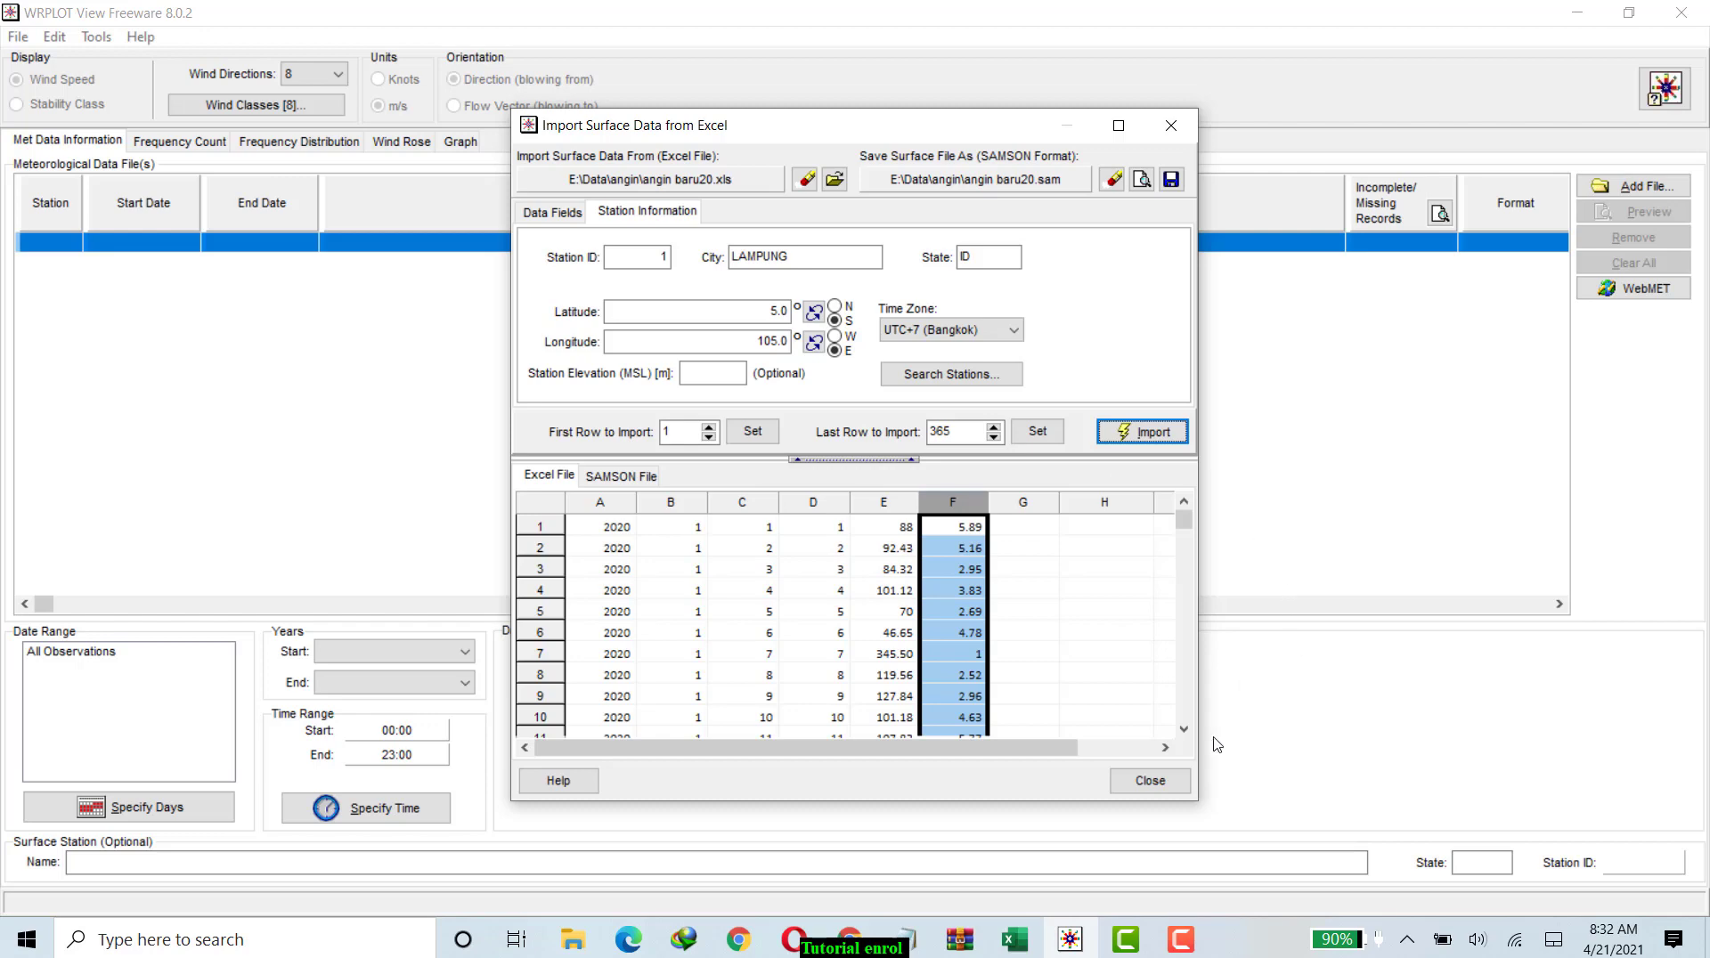
{"action": "left_click", "coordinate": [1158, 784]}
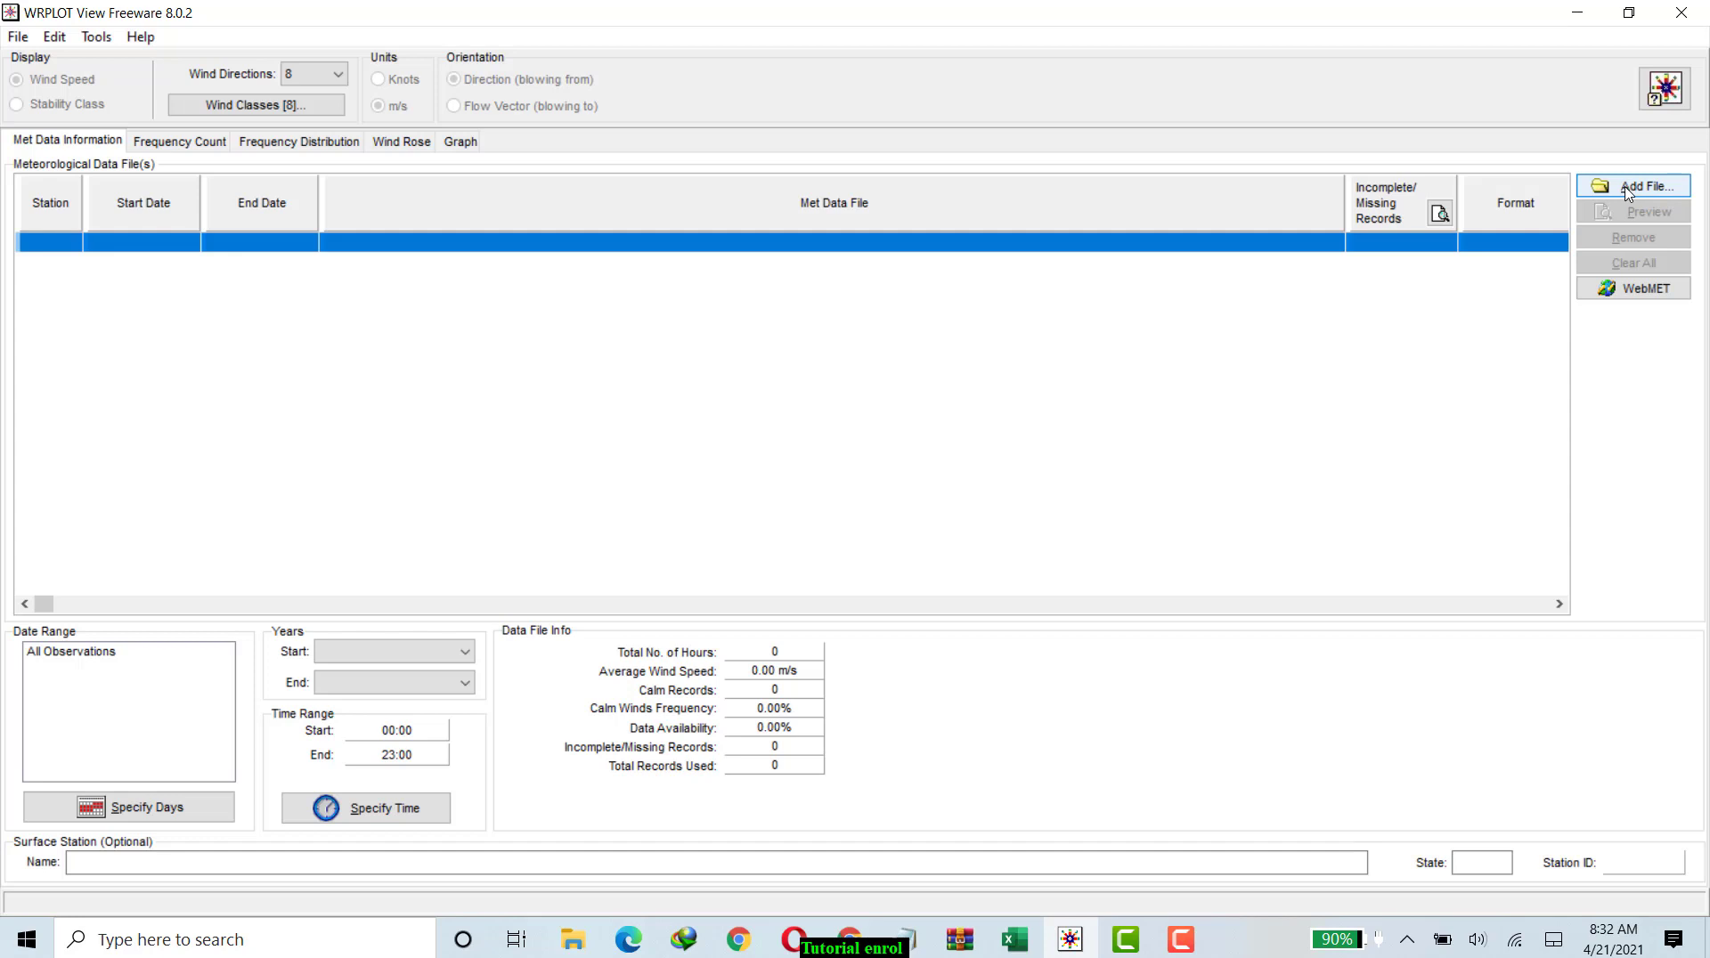
Add angin baru20.sam as the met data file and display its wind frequency count table.
{"action": "left_click", "coordinate": [1627, 193]}
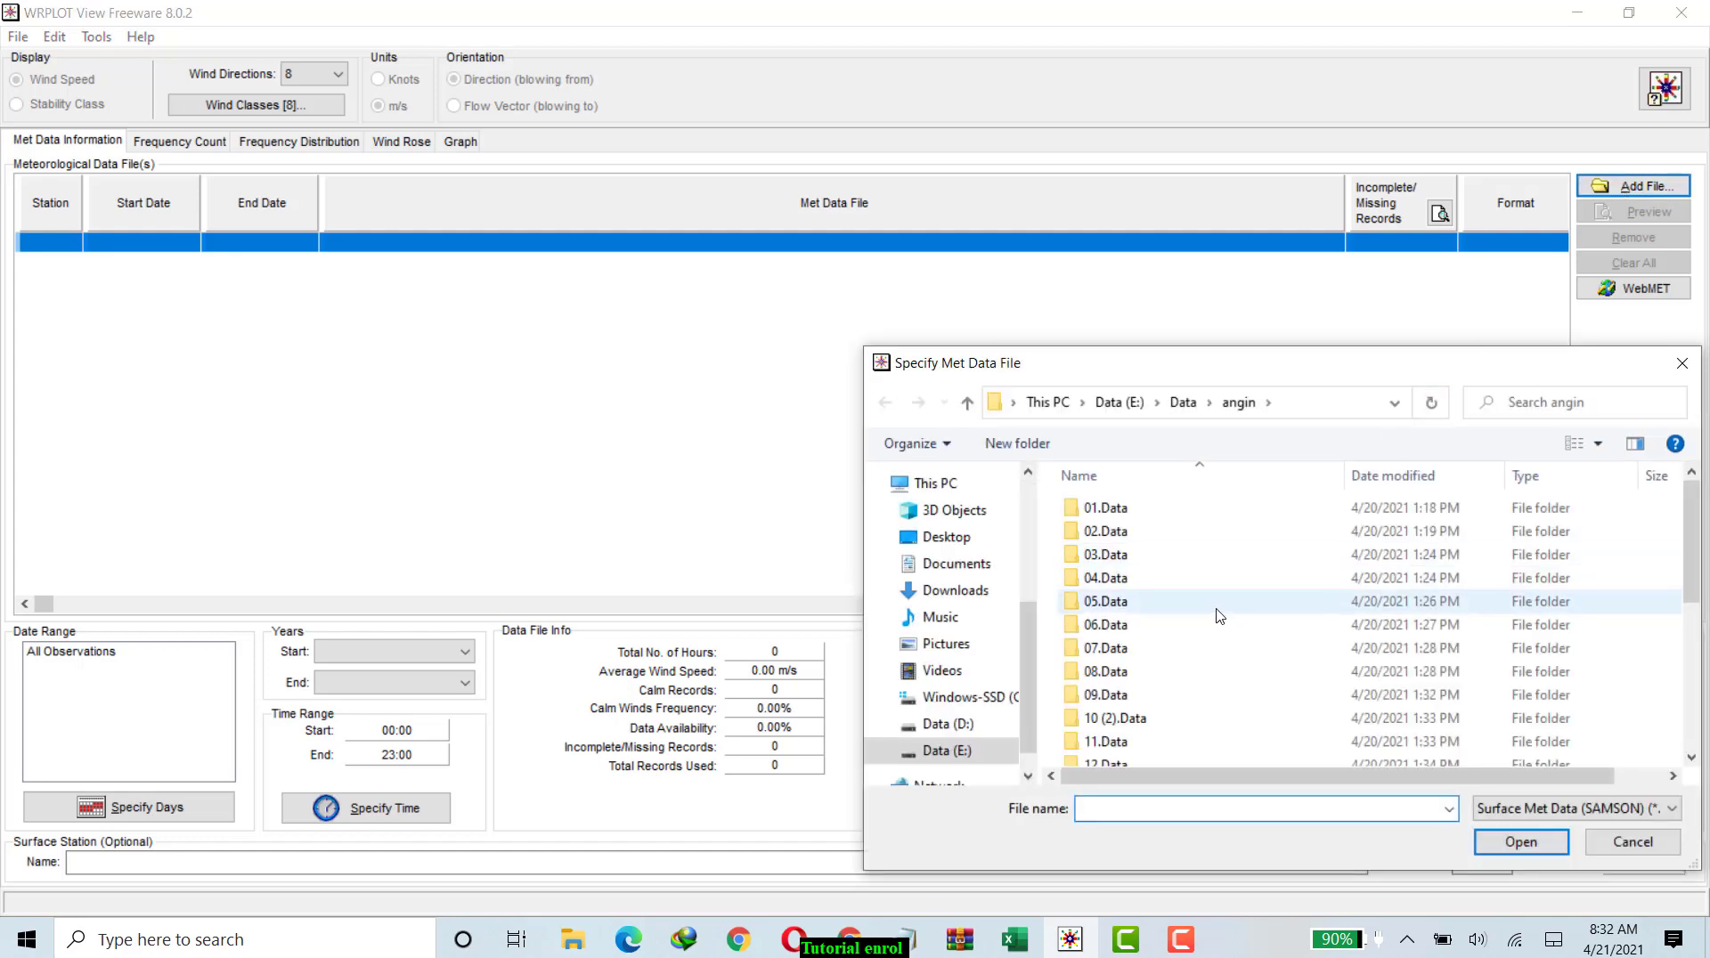
{"action": "scroll", "coordinate": [1217, 619], "scroll_direction": "down", "scroll_amount": 2}
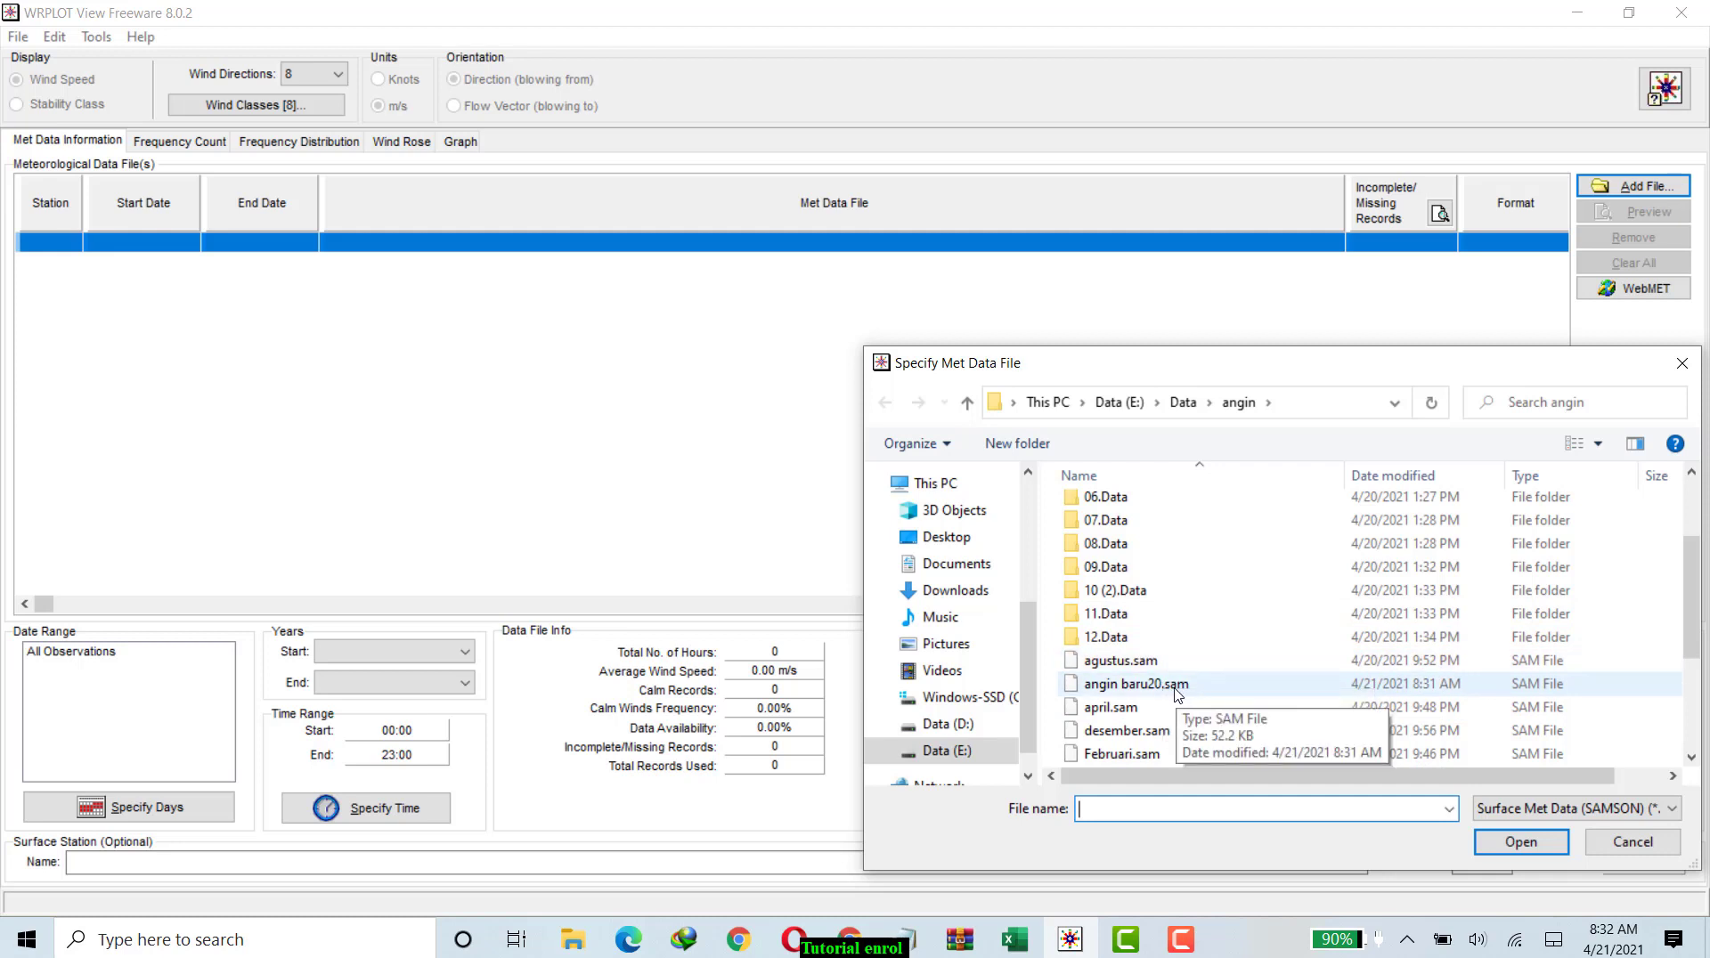
{"action": "left_click", "coordinate": [1127, 692]}
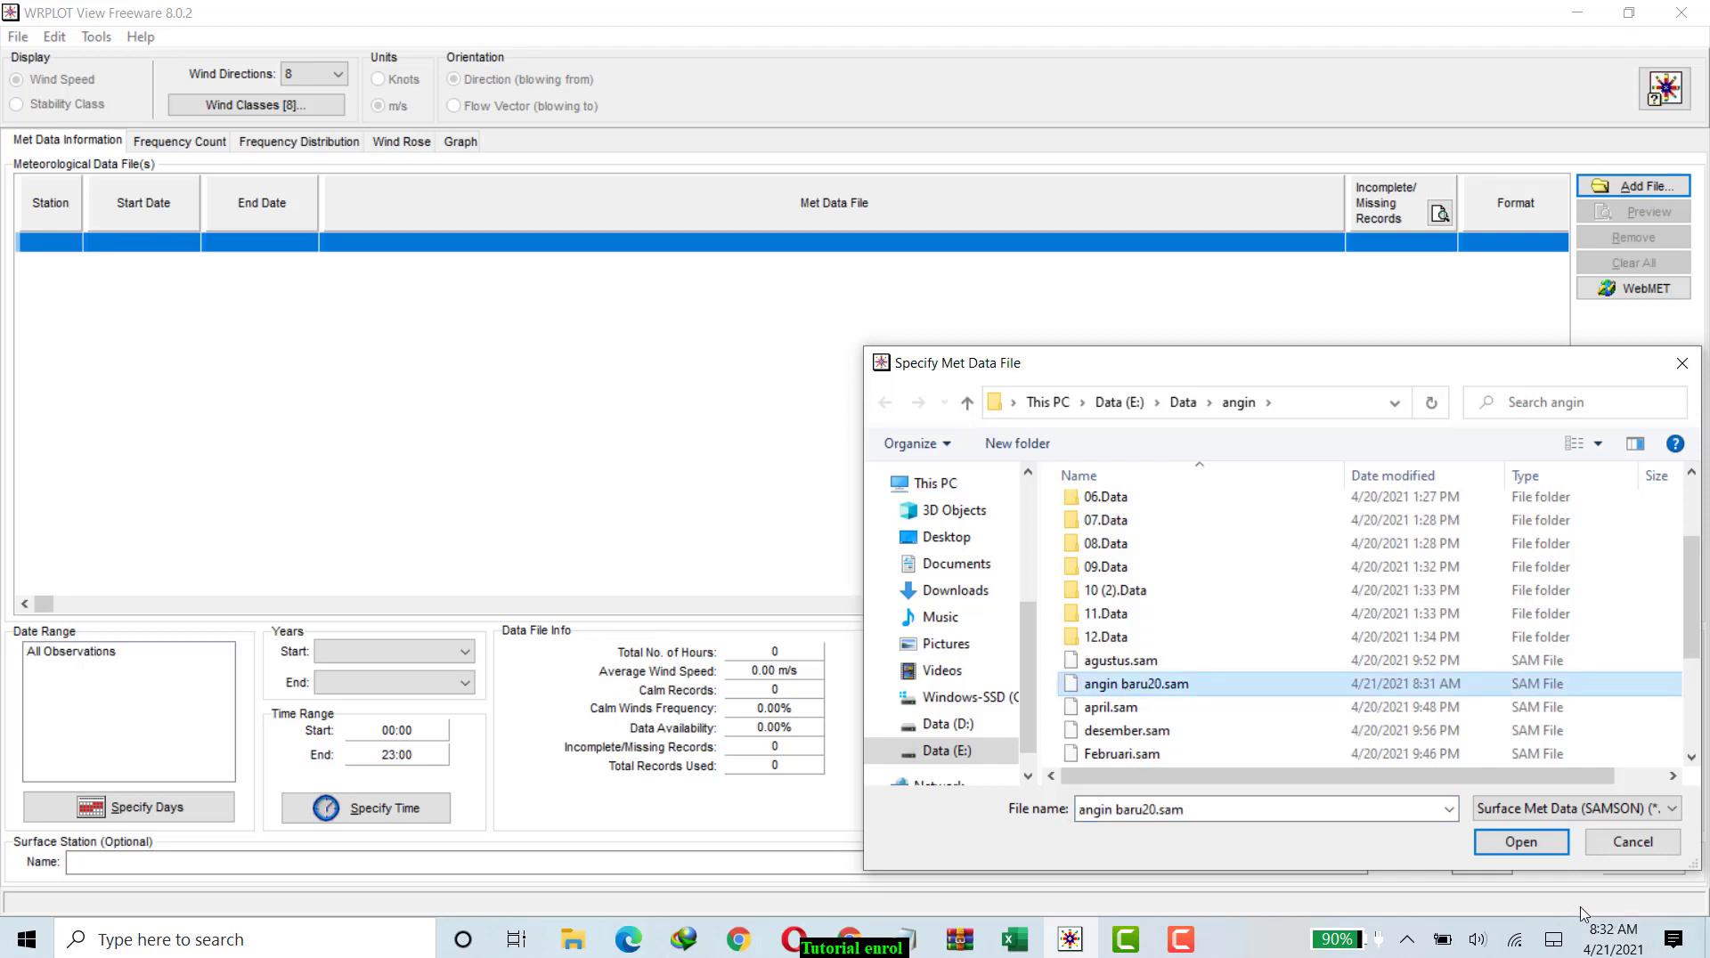
{"action": "left_click", "coordinate": [1518, 842]}
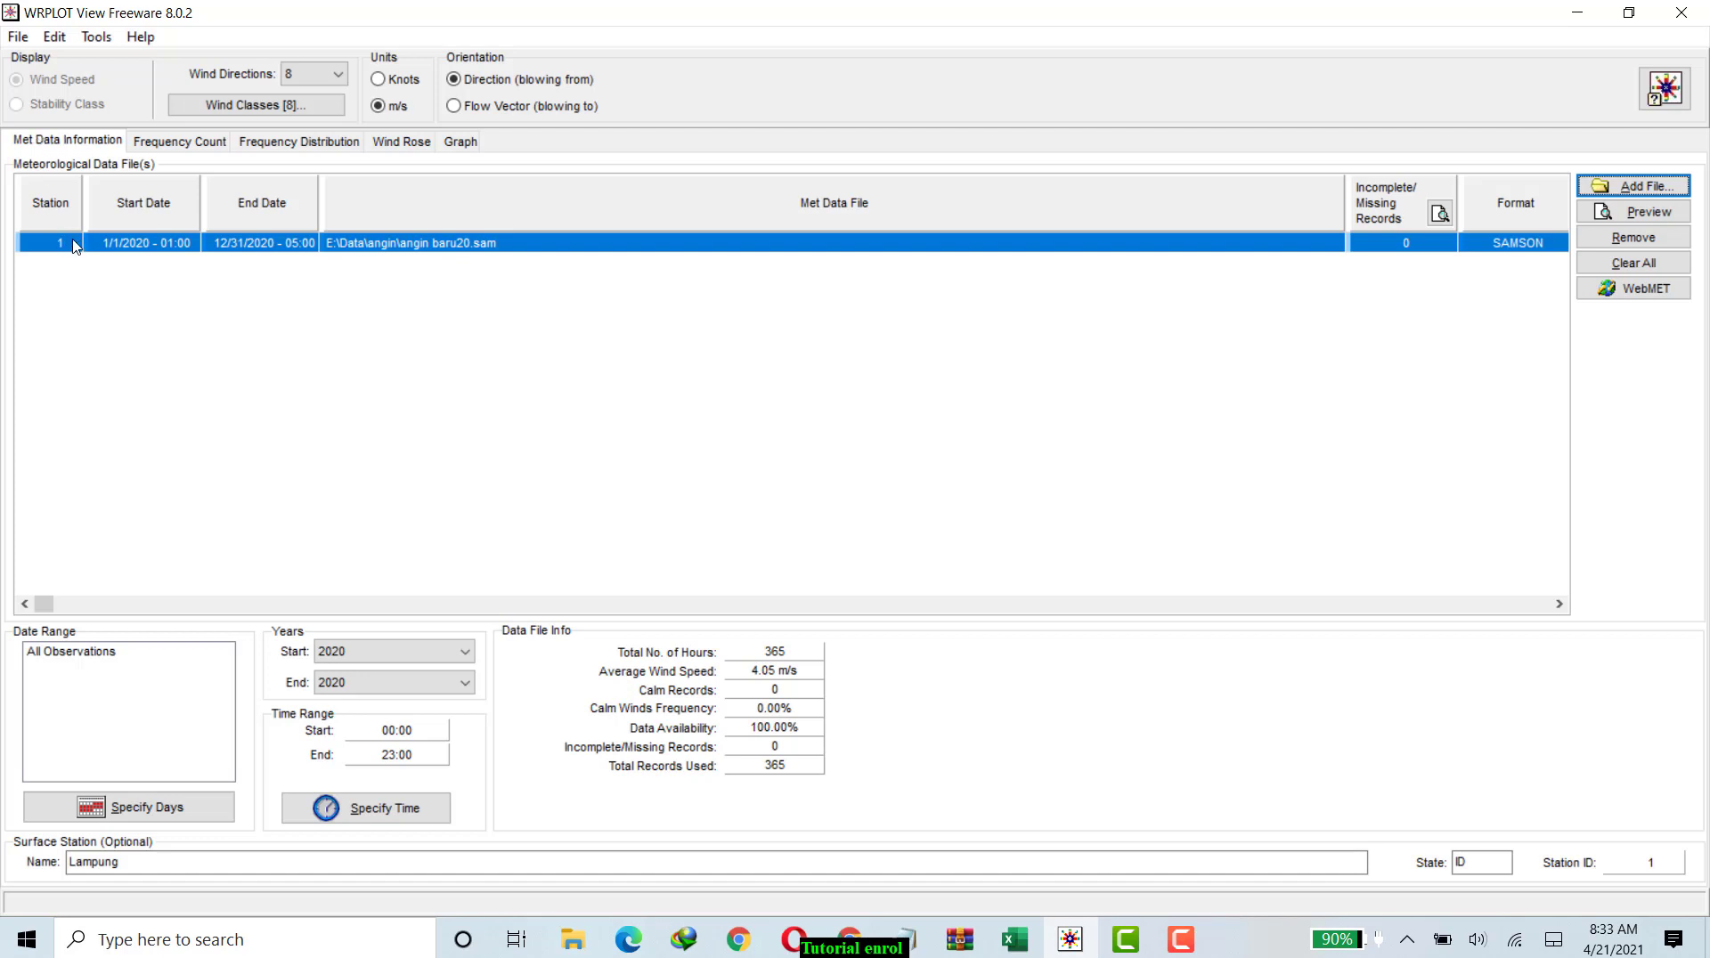
{"action": "left_click", "coordinate": [184, 143]}
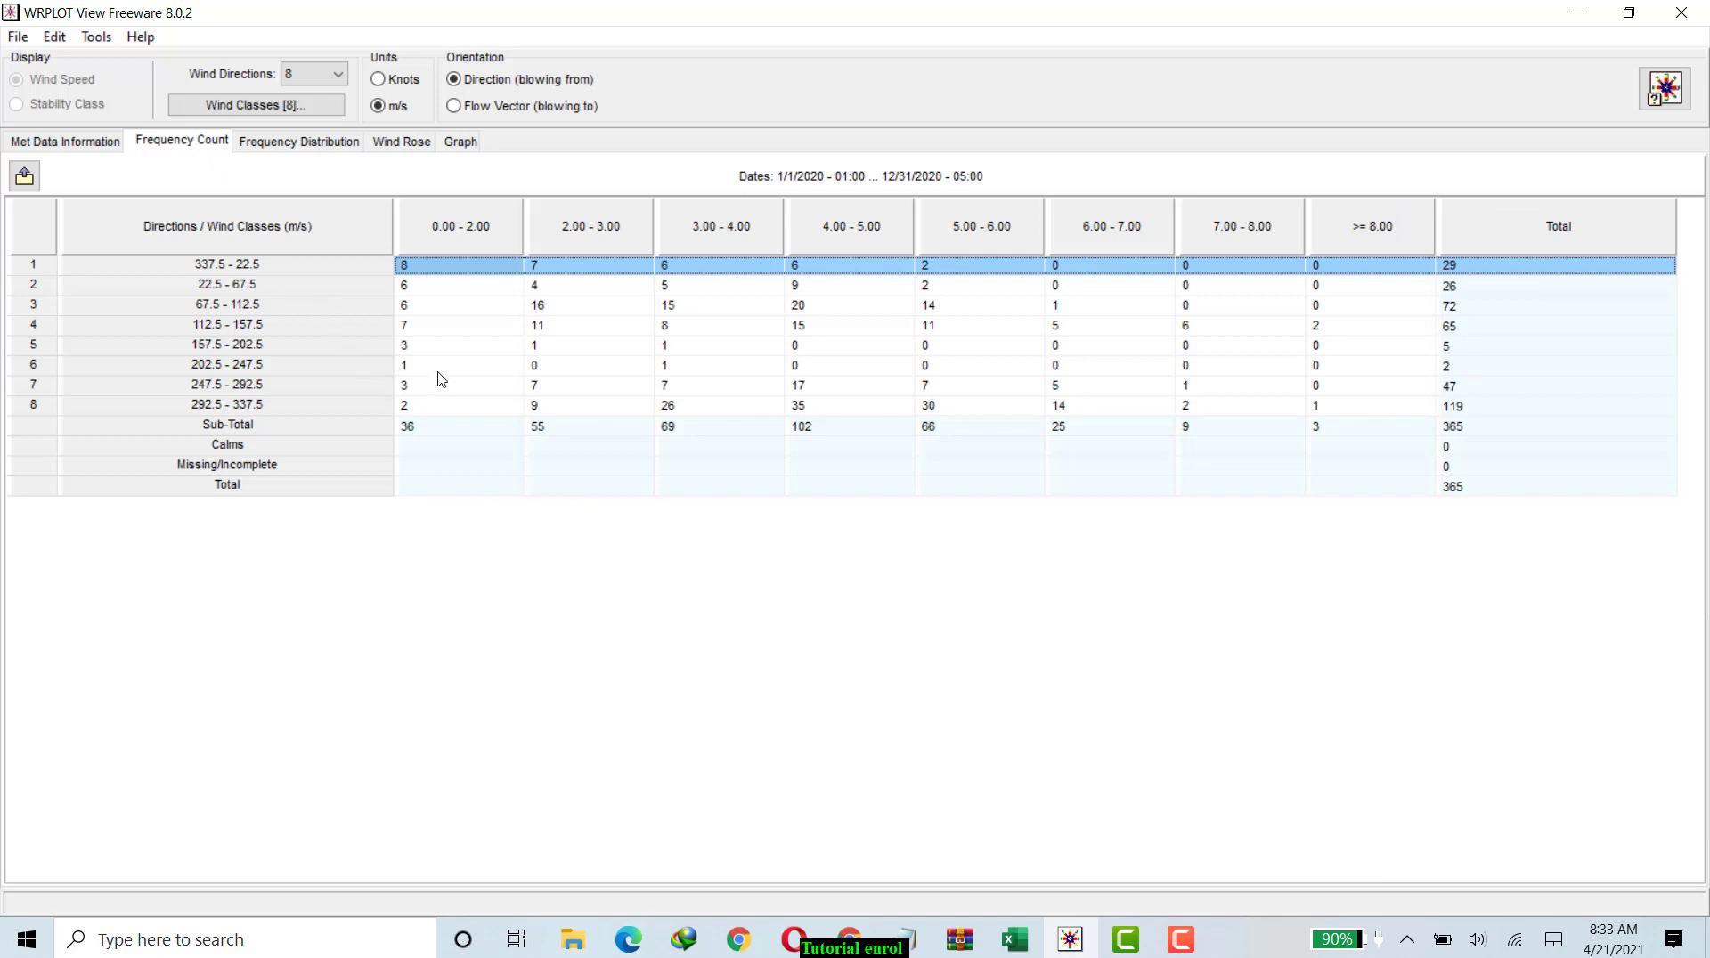
View the frequency distribution table and the wind rose, and set the orientation to Flow Vector (blowing to).
{"action": "left_click", "coordinate": [306, 145]}
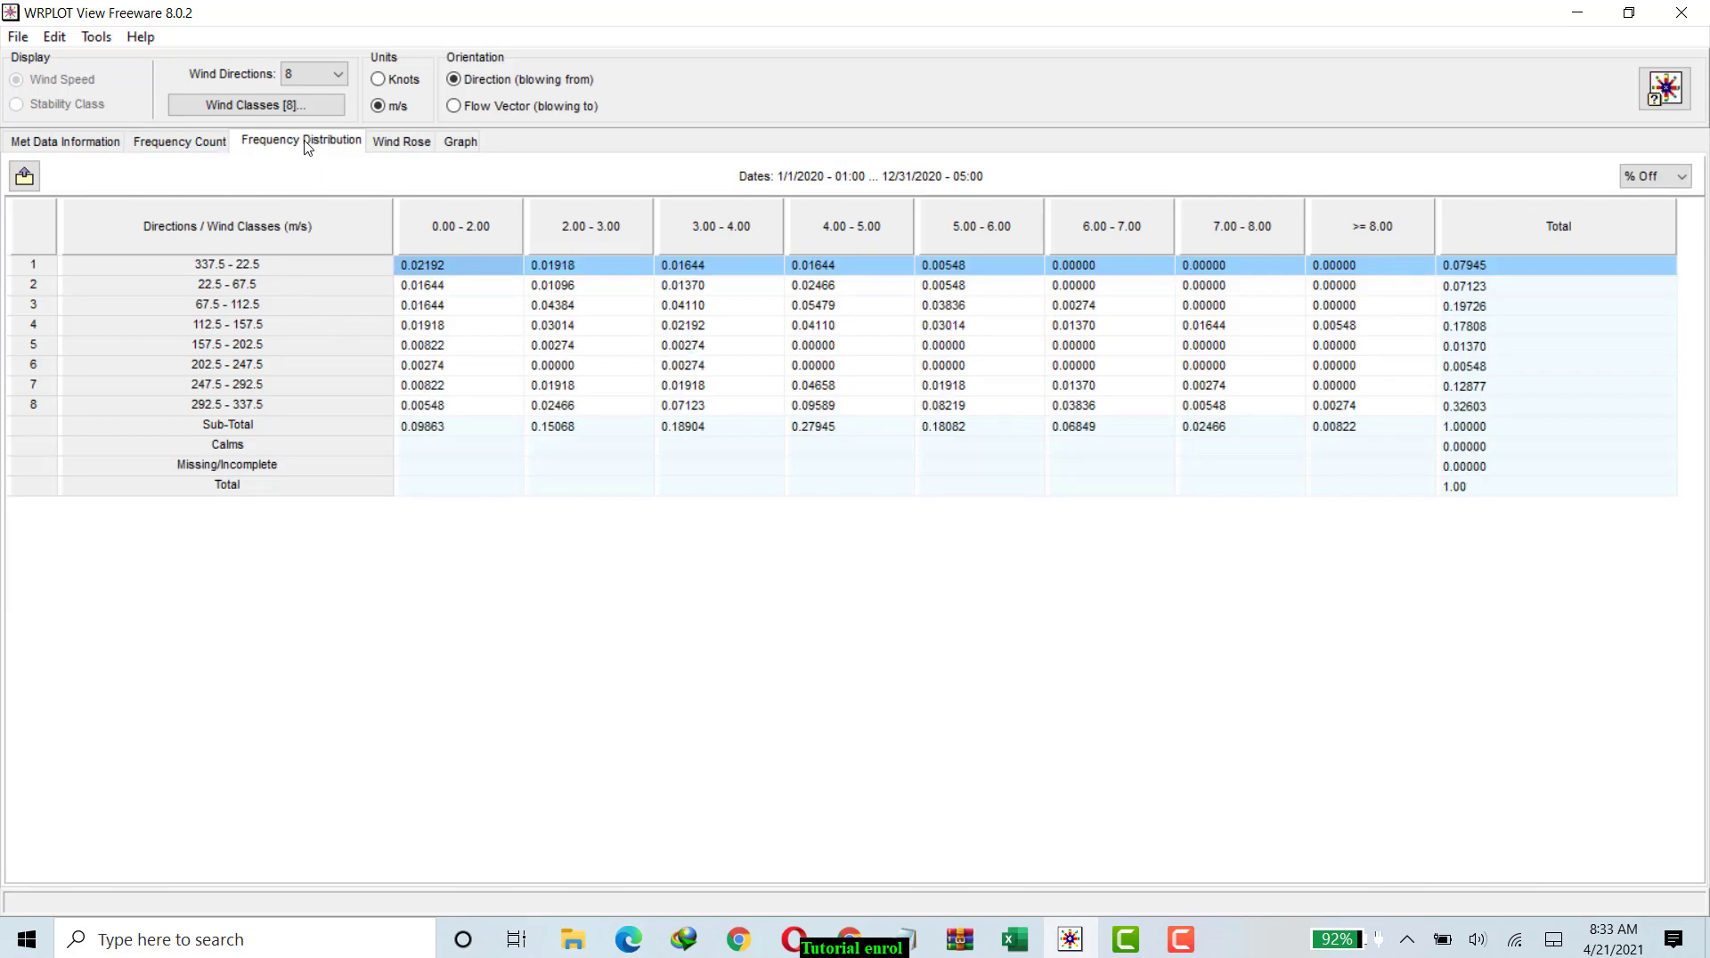
{"action": "left_click", "coordinate": [390, 149]}
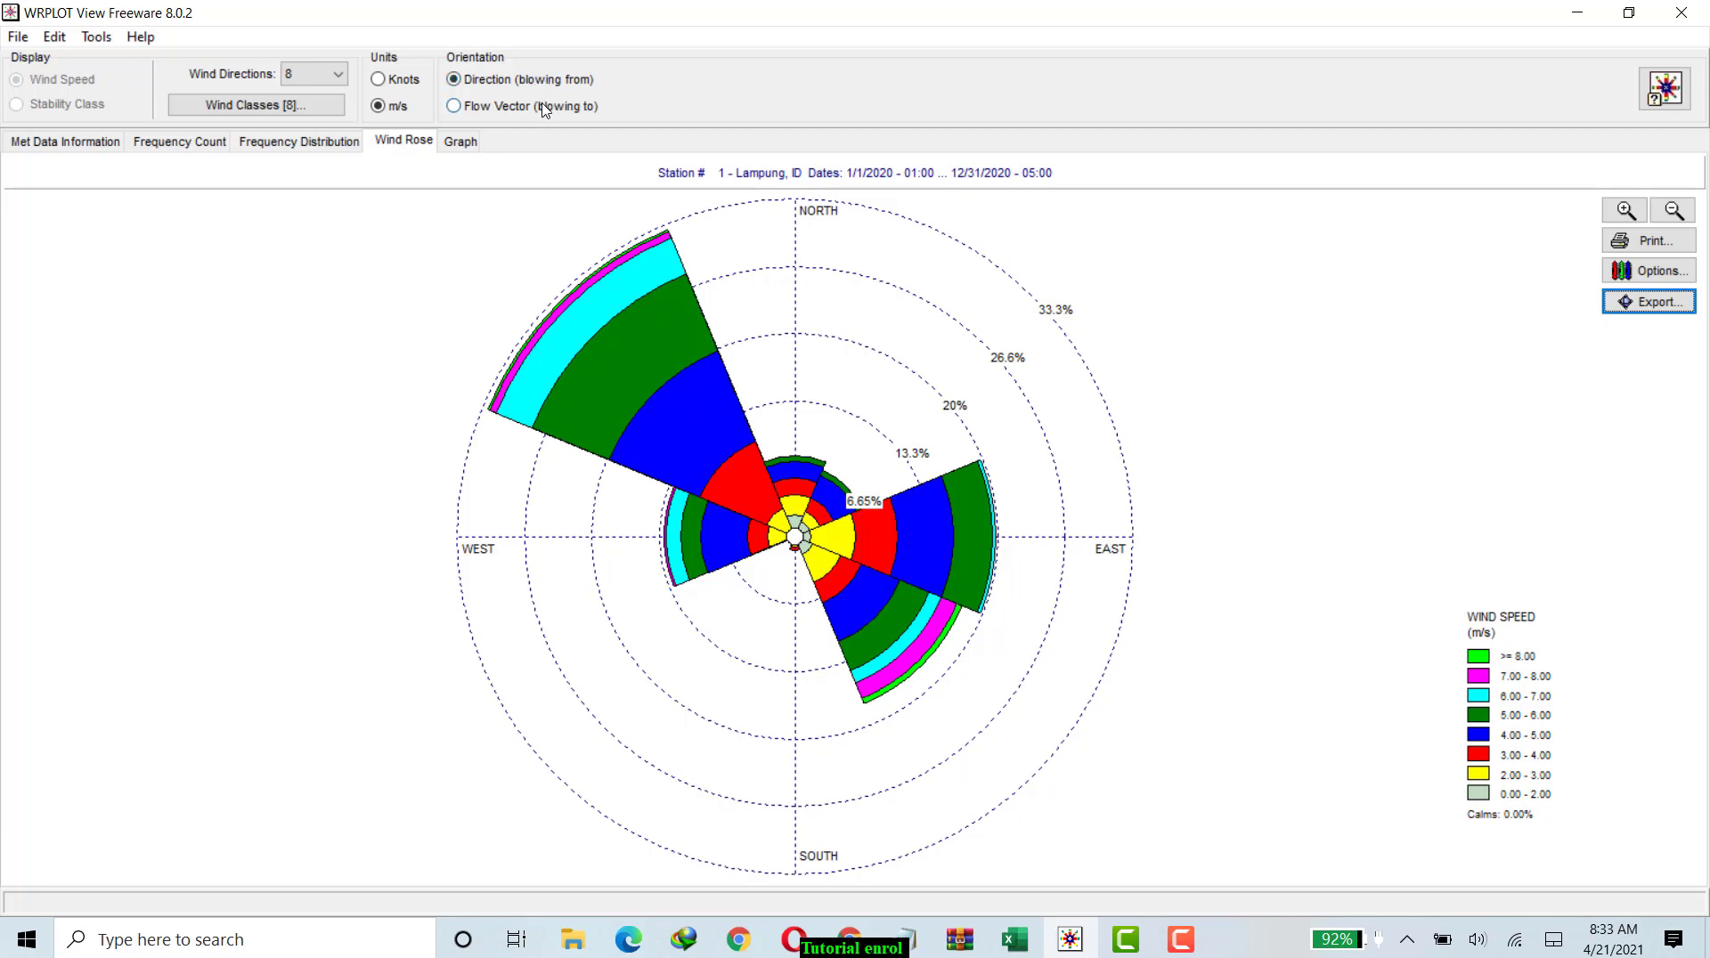
{"action": "left_click", "coordinate": [453, 106]}
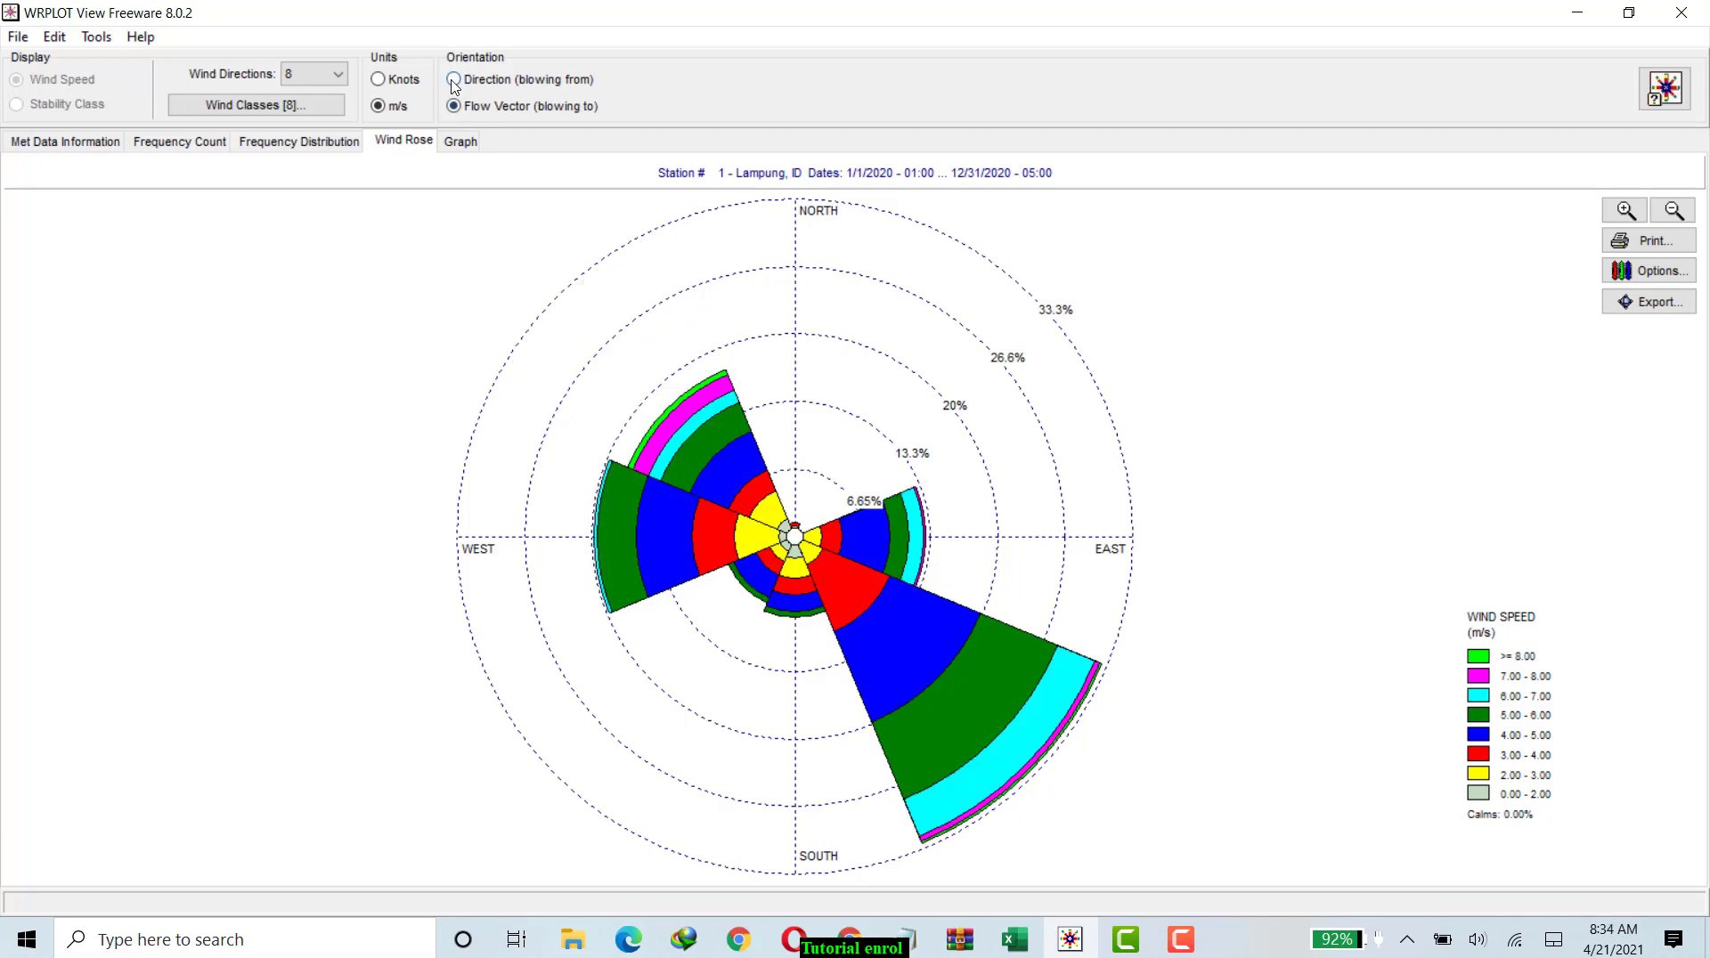
{"action": "left_click", "coordinate": [454, 80]}
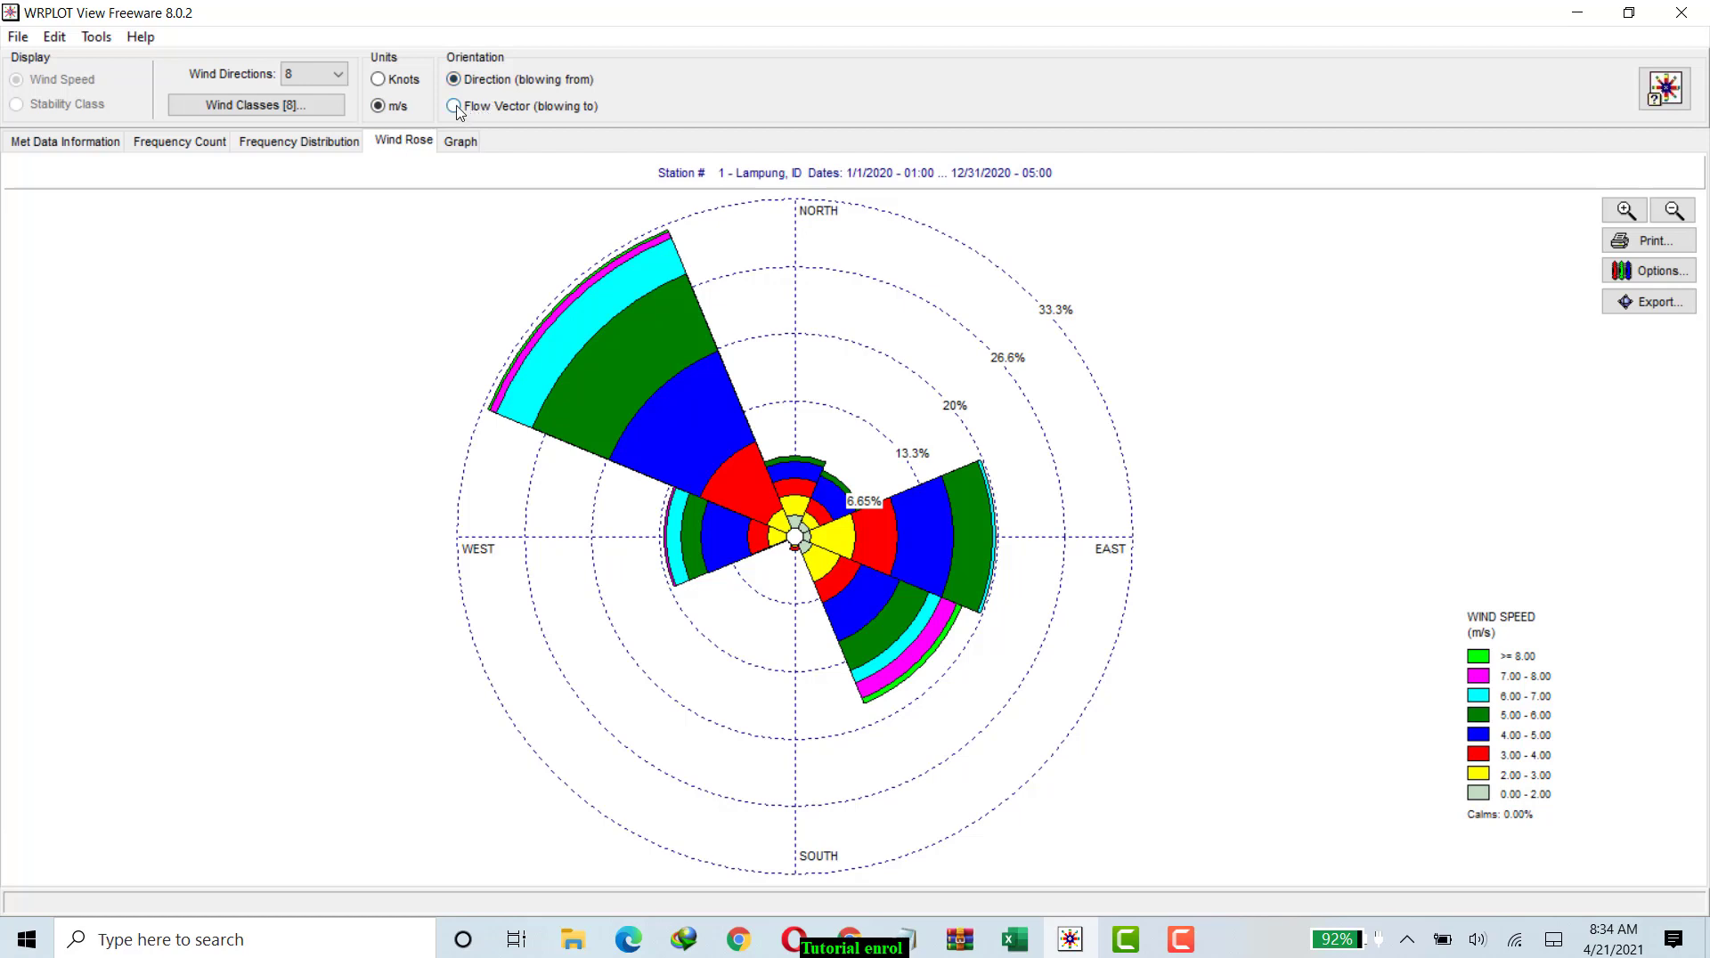
{"action": "left_click", "coordinate": [455, 106]}
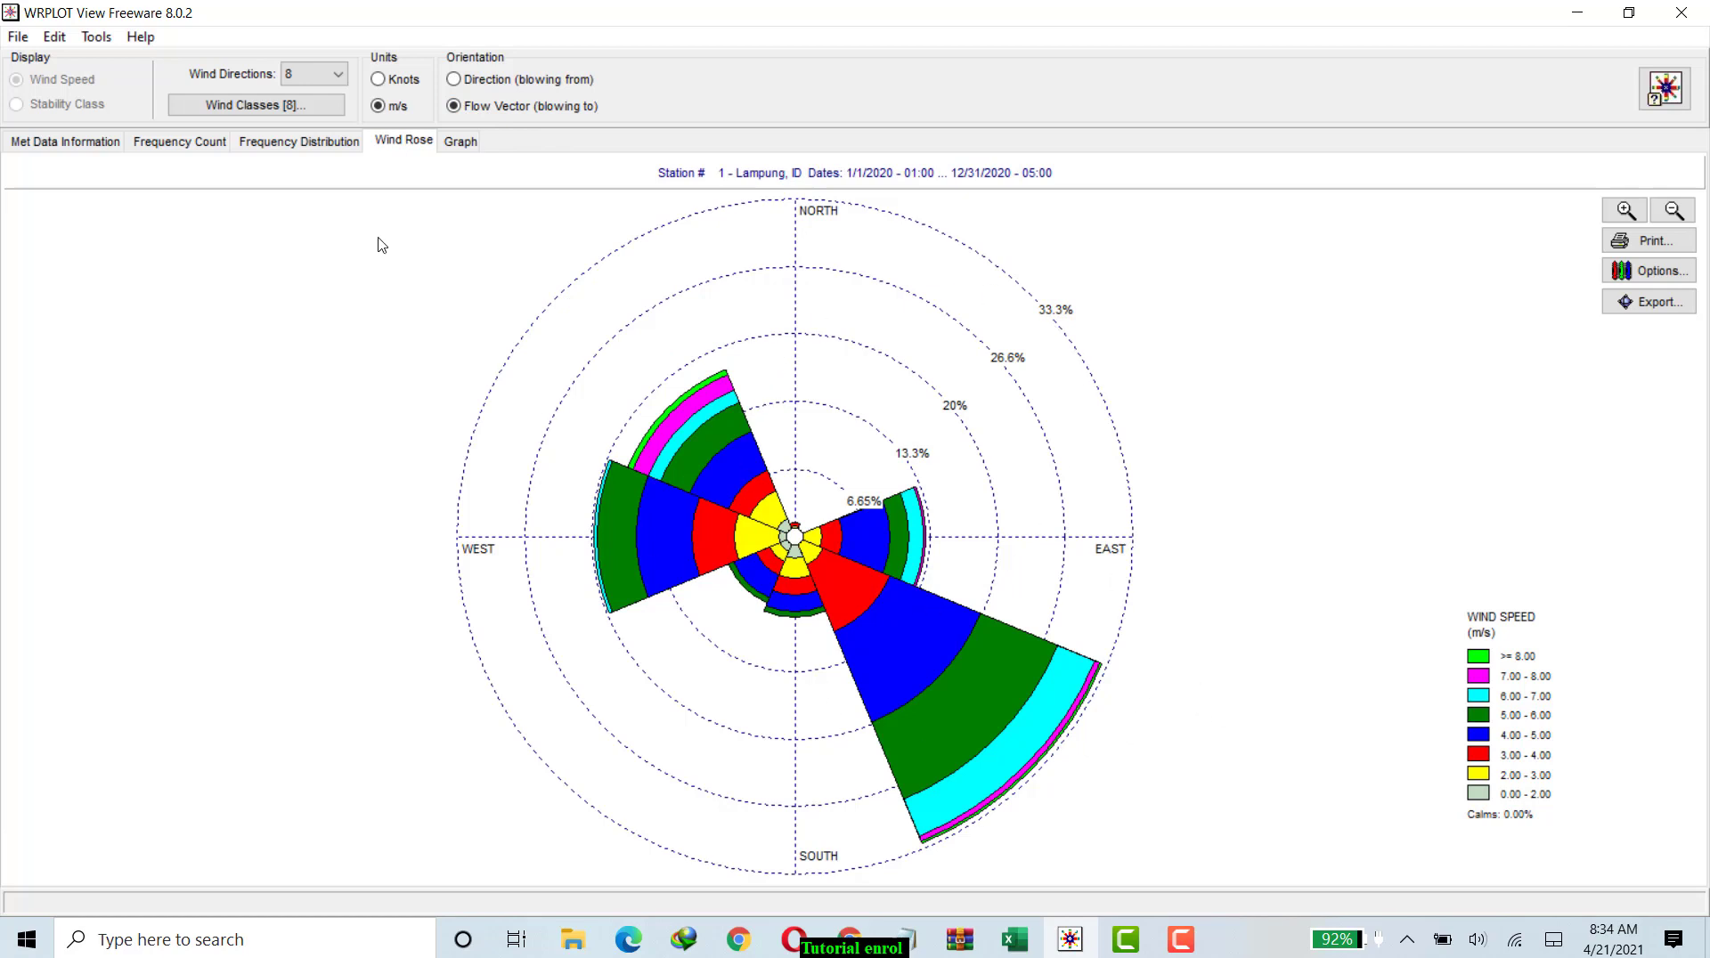
Review the frequency distribution, frequency count, wind rose and wind class graph in the flow vector orientation.
{"action": "left_click", "coordinate": [339, 145]}
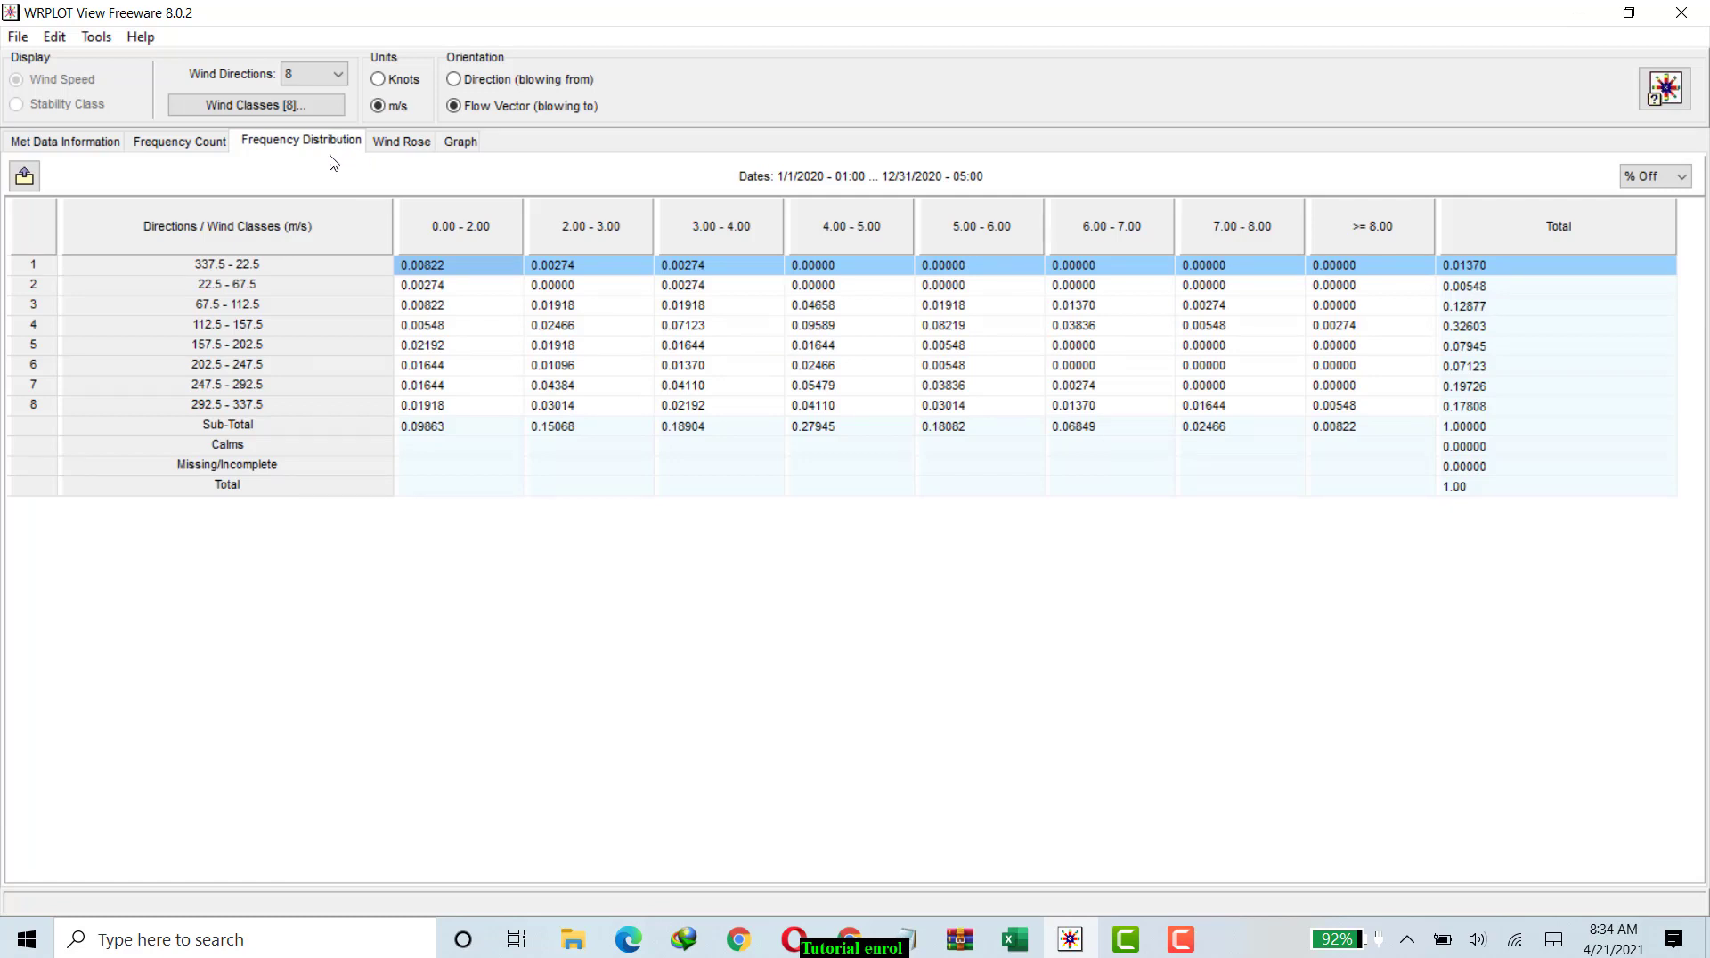
{"action": "left_click", "coordinate": [190, 145]}
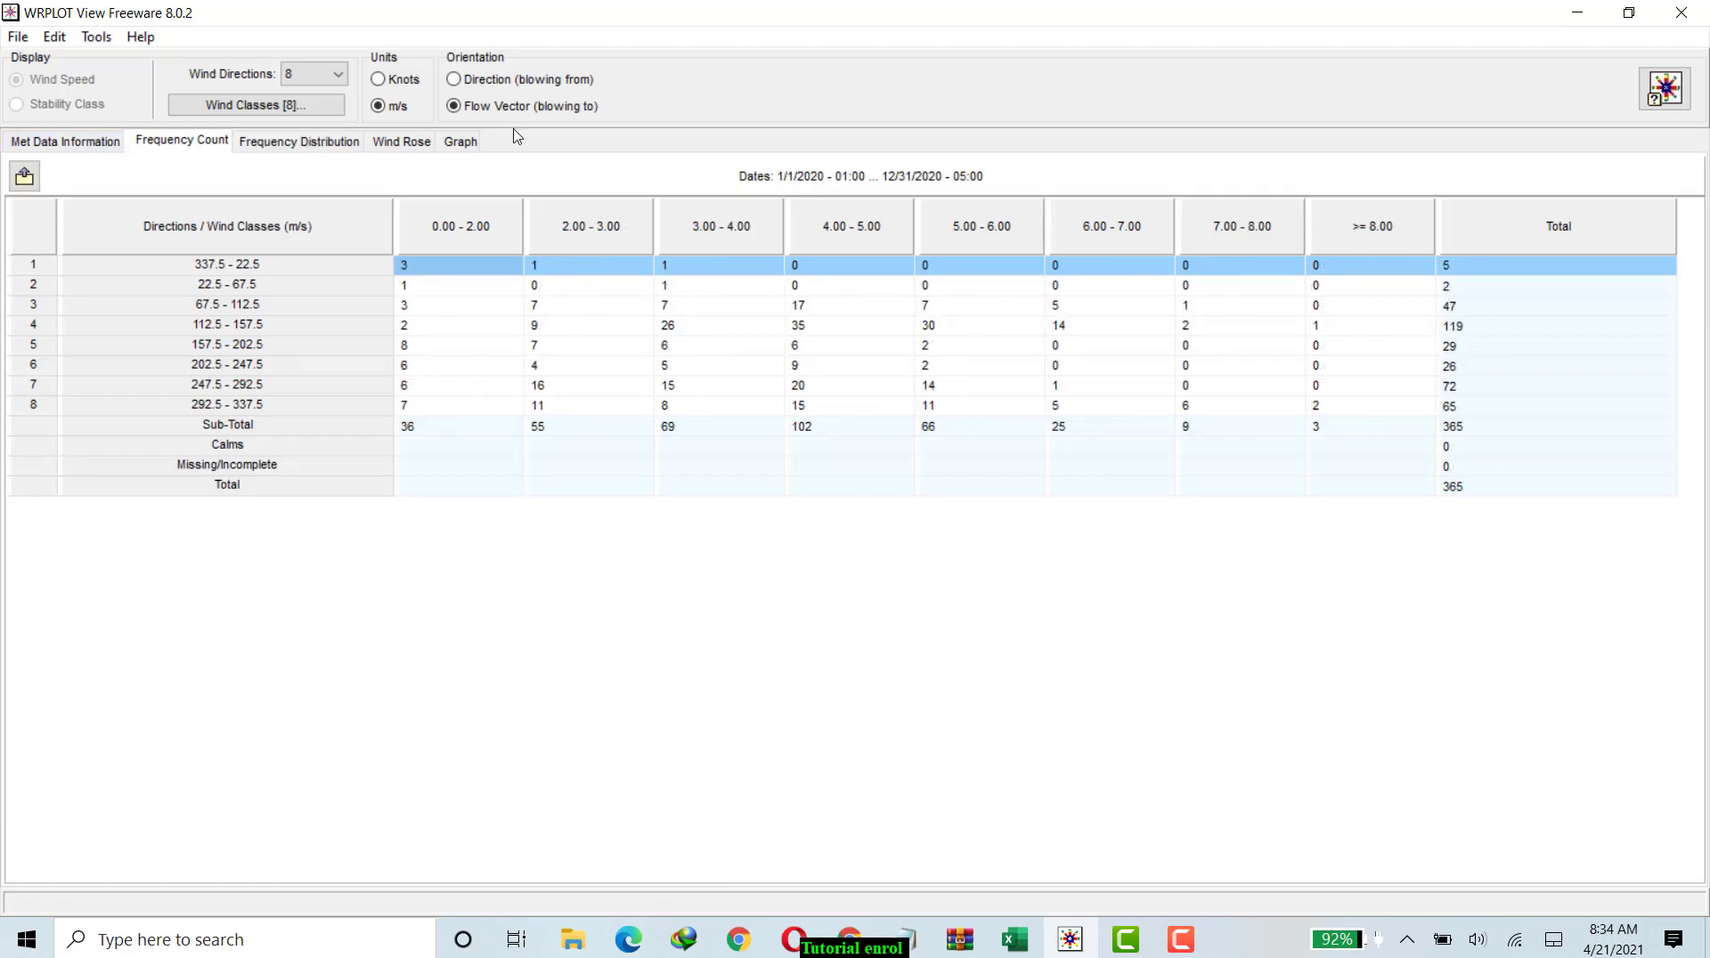
{"action": "left_click", "coordinate": [304, 143]}
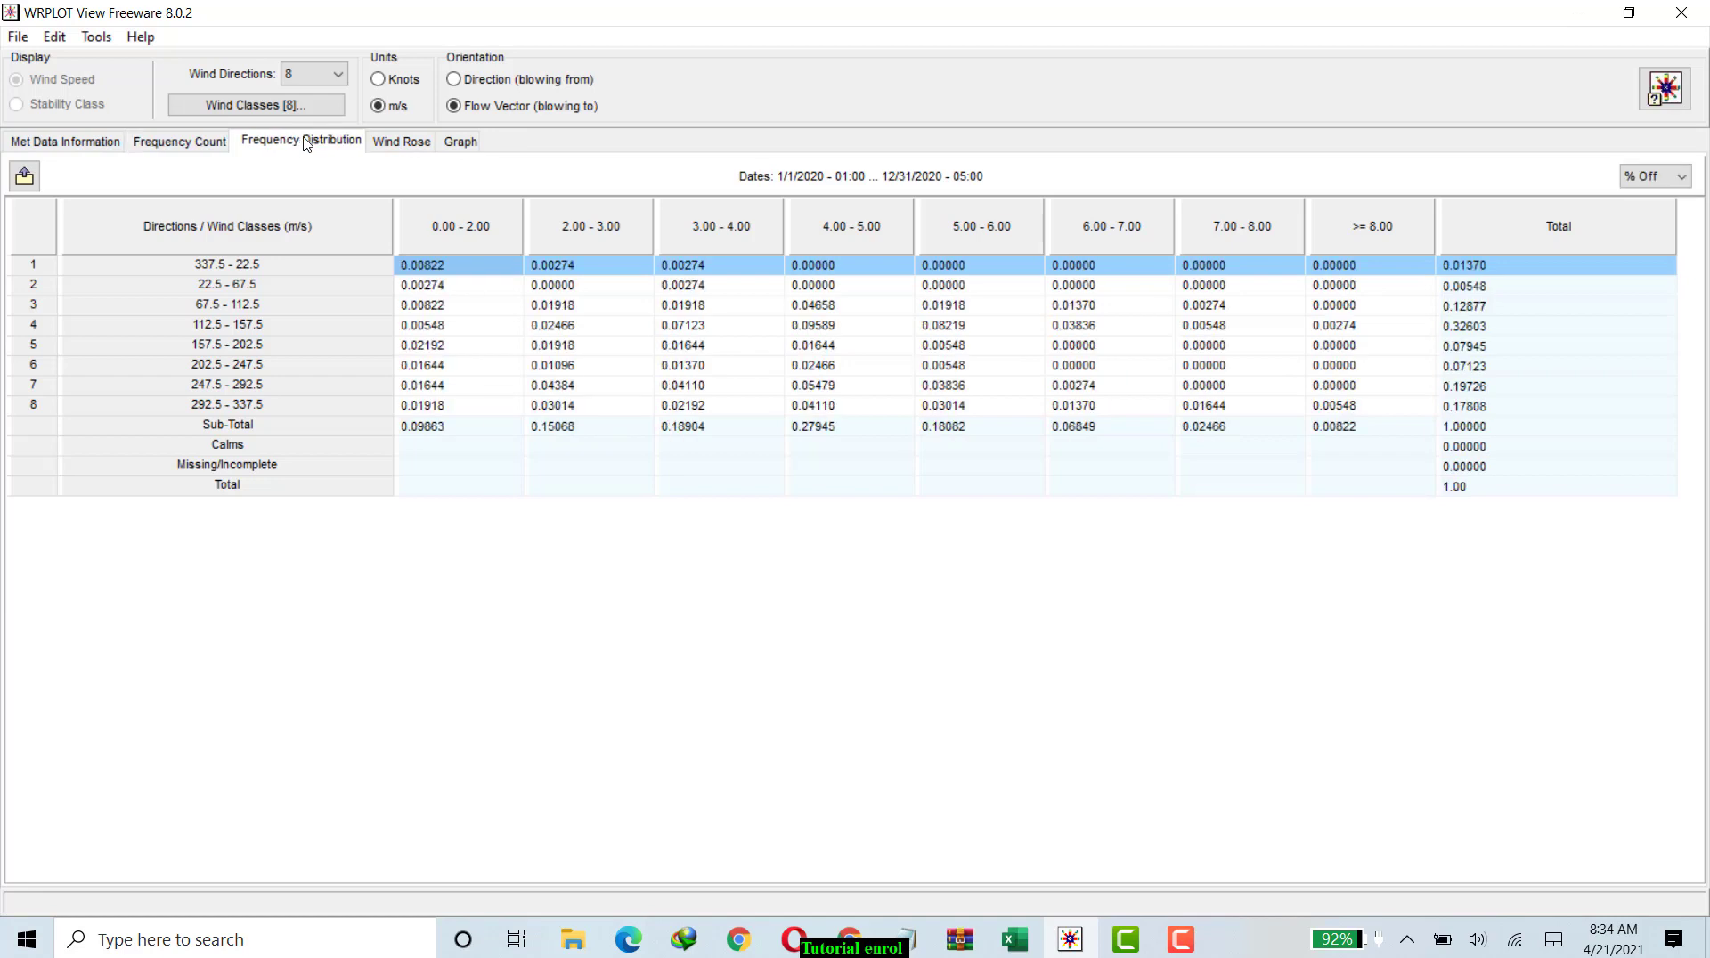
{"action": "left_click", "coordinate": [413, 145]}
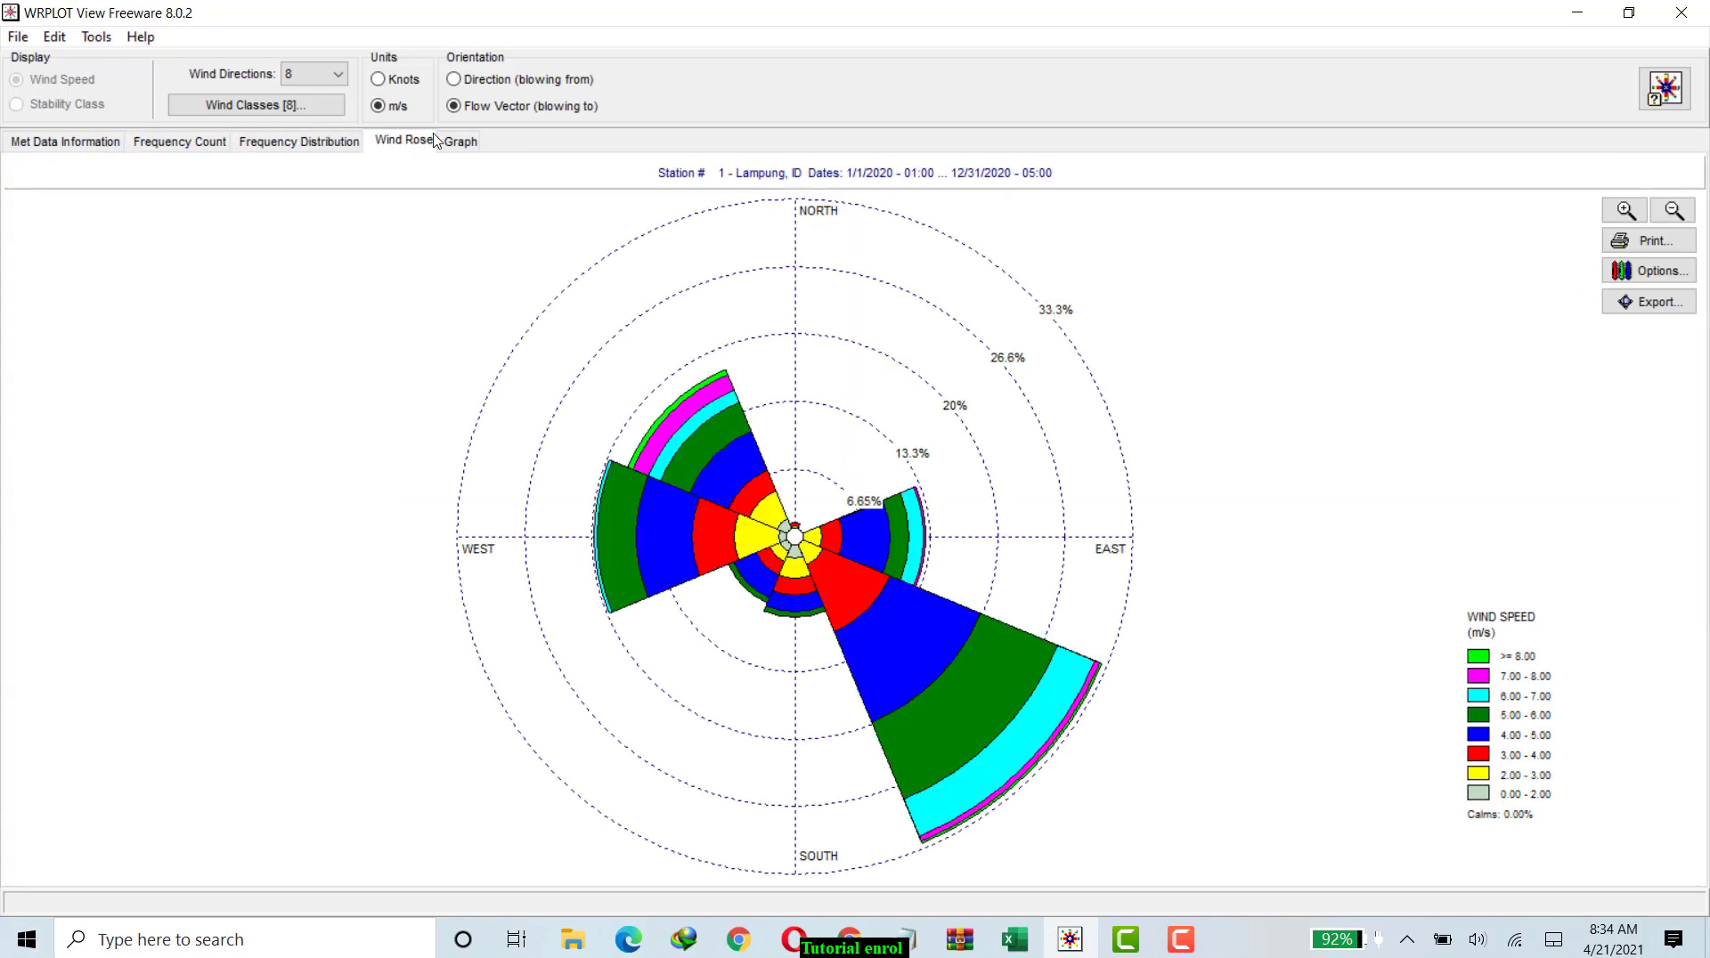
{"action": "left_click", "coordinate": [459, 143]}
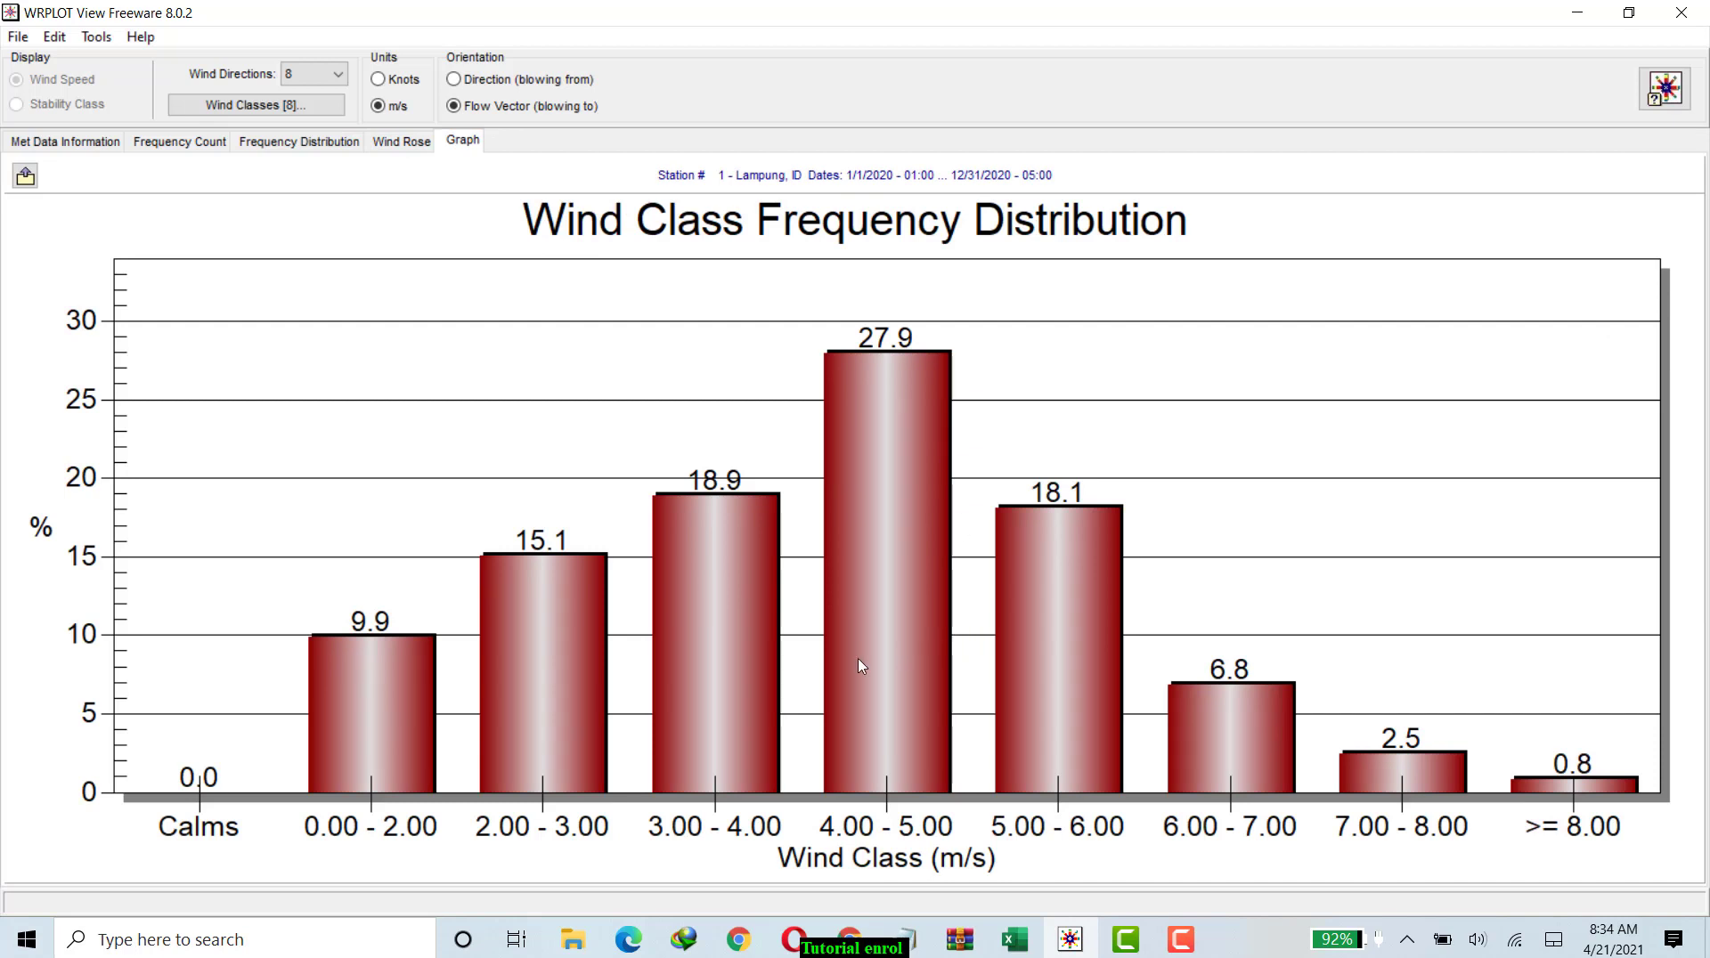
{"action": "right_click", "coordinate": [560, 397]}
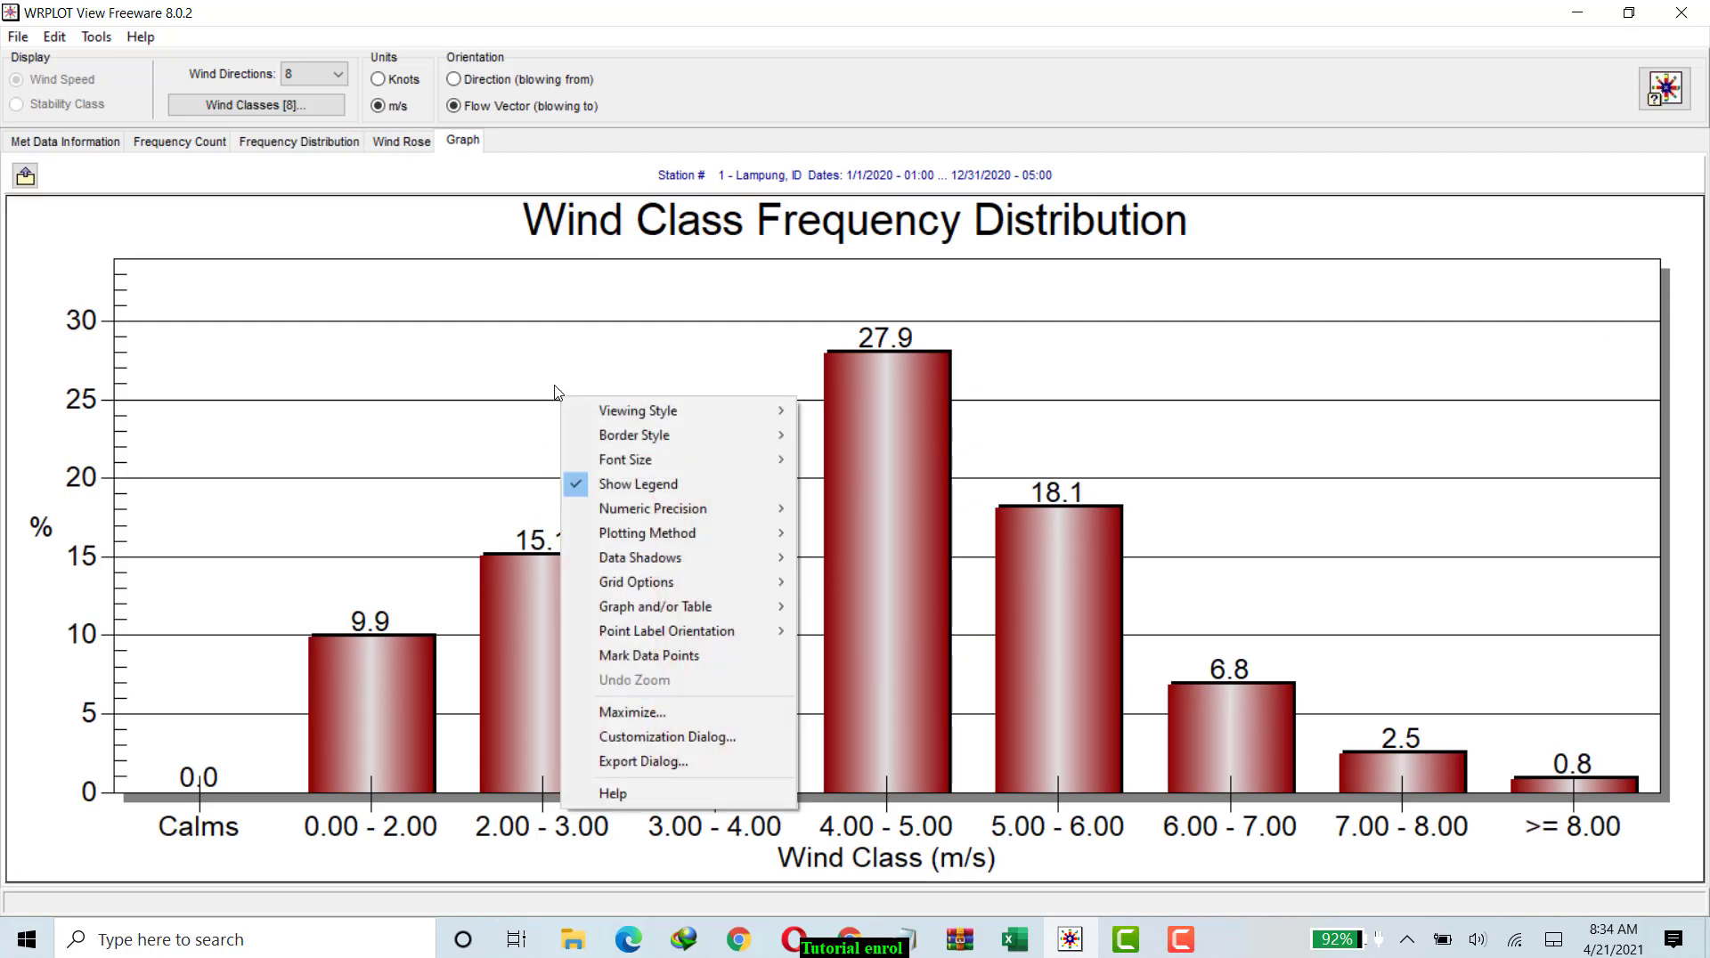
Save the wind rose's print preview as a Bitmap Files (*.bmp) image named baru in the angin folder.
{"action": "left_click", "coordinate": [402, 141]}
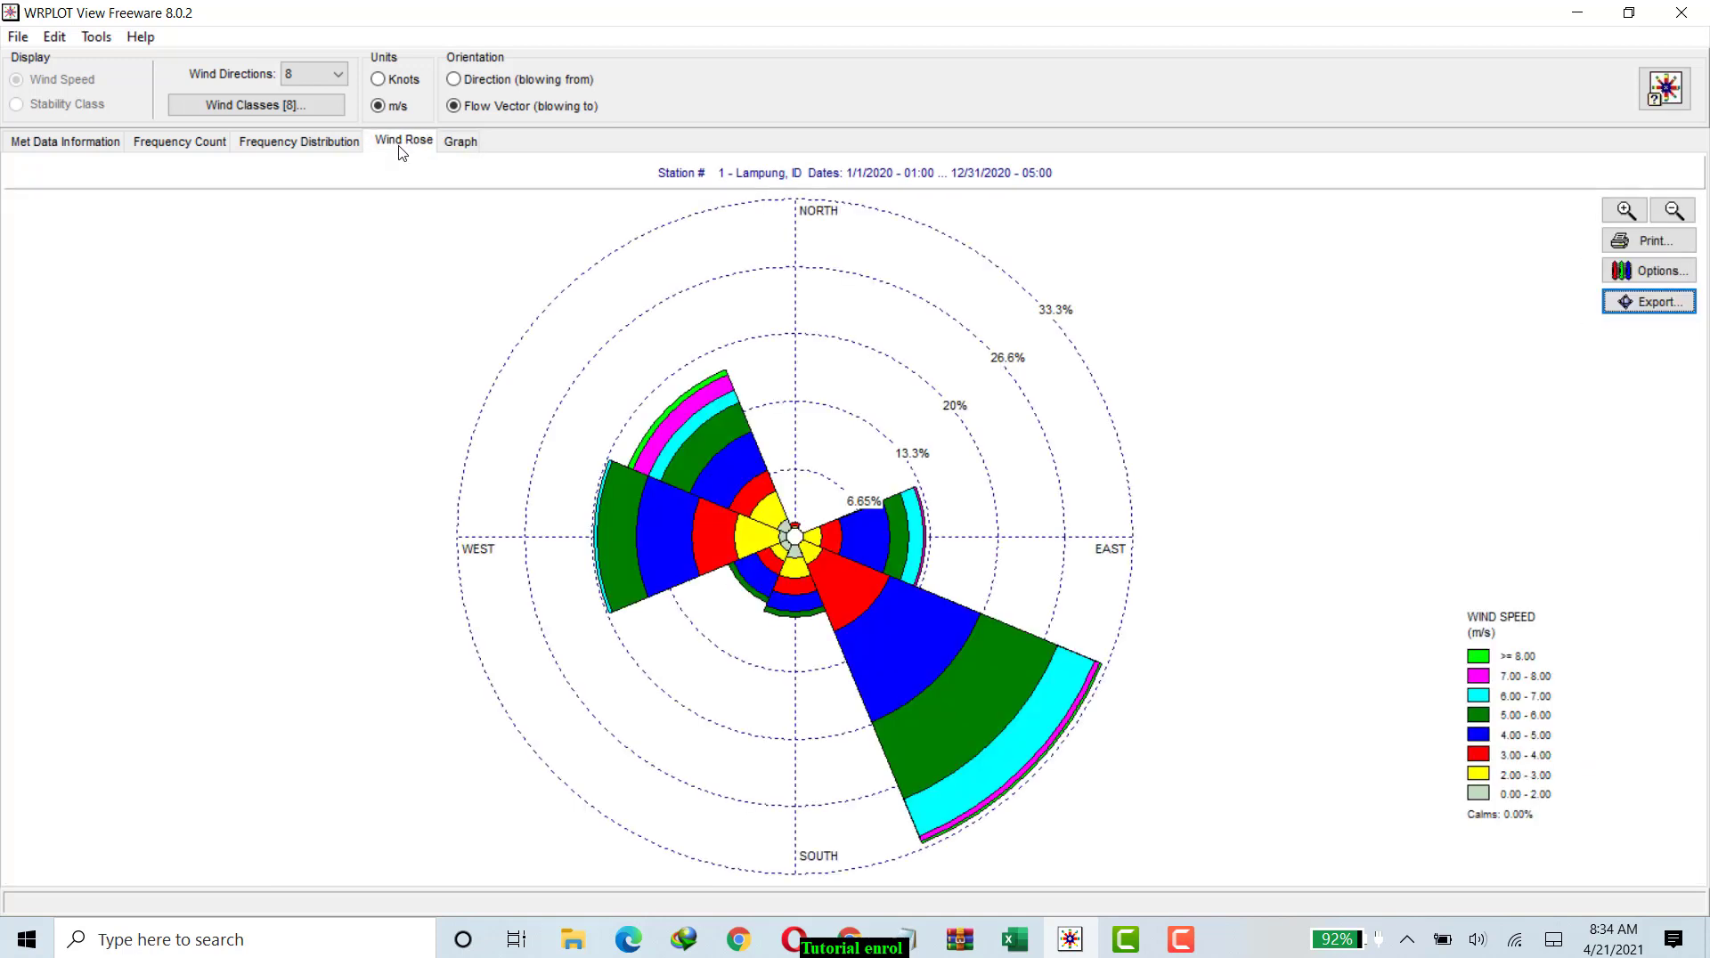
{"action": "left_click", "coordinate": [1621, 241]}
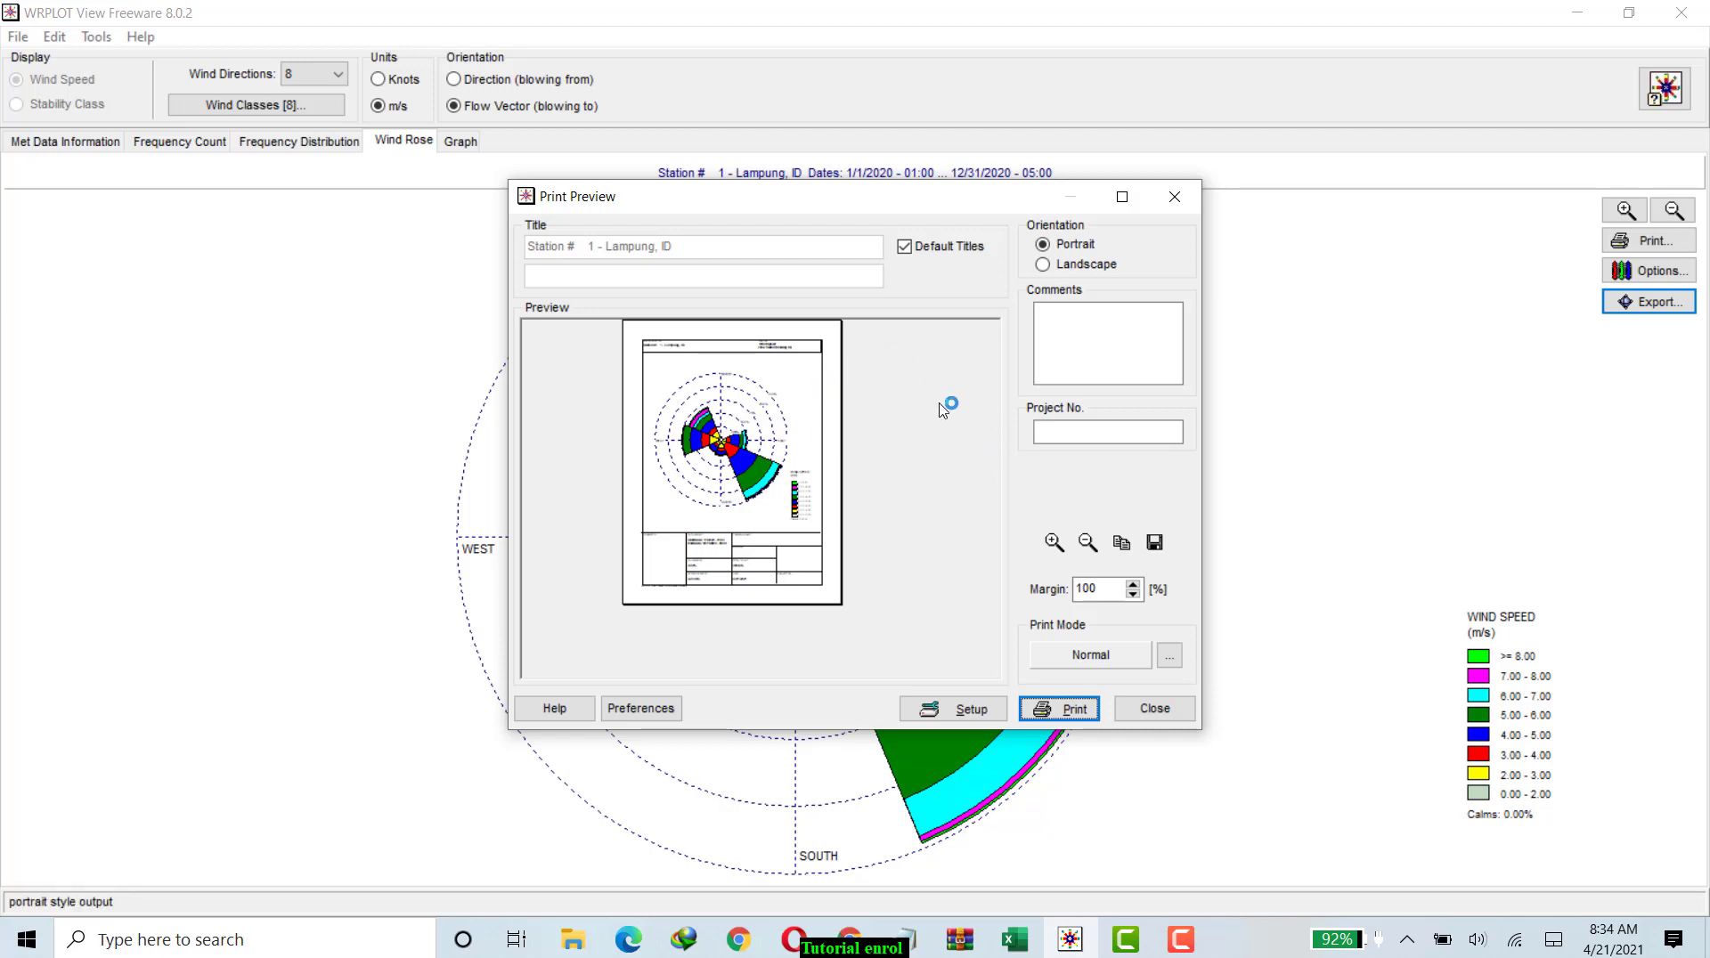
{"action": "left_click", "coordinate": [1156, 548]}
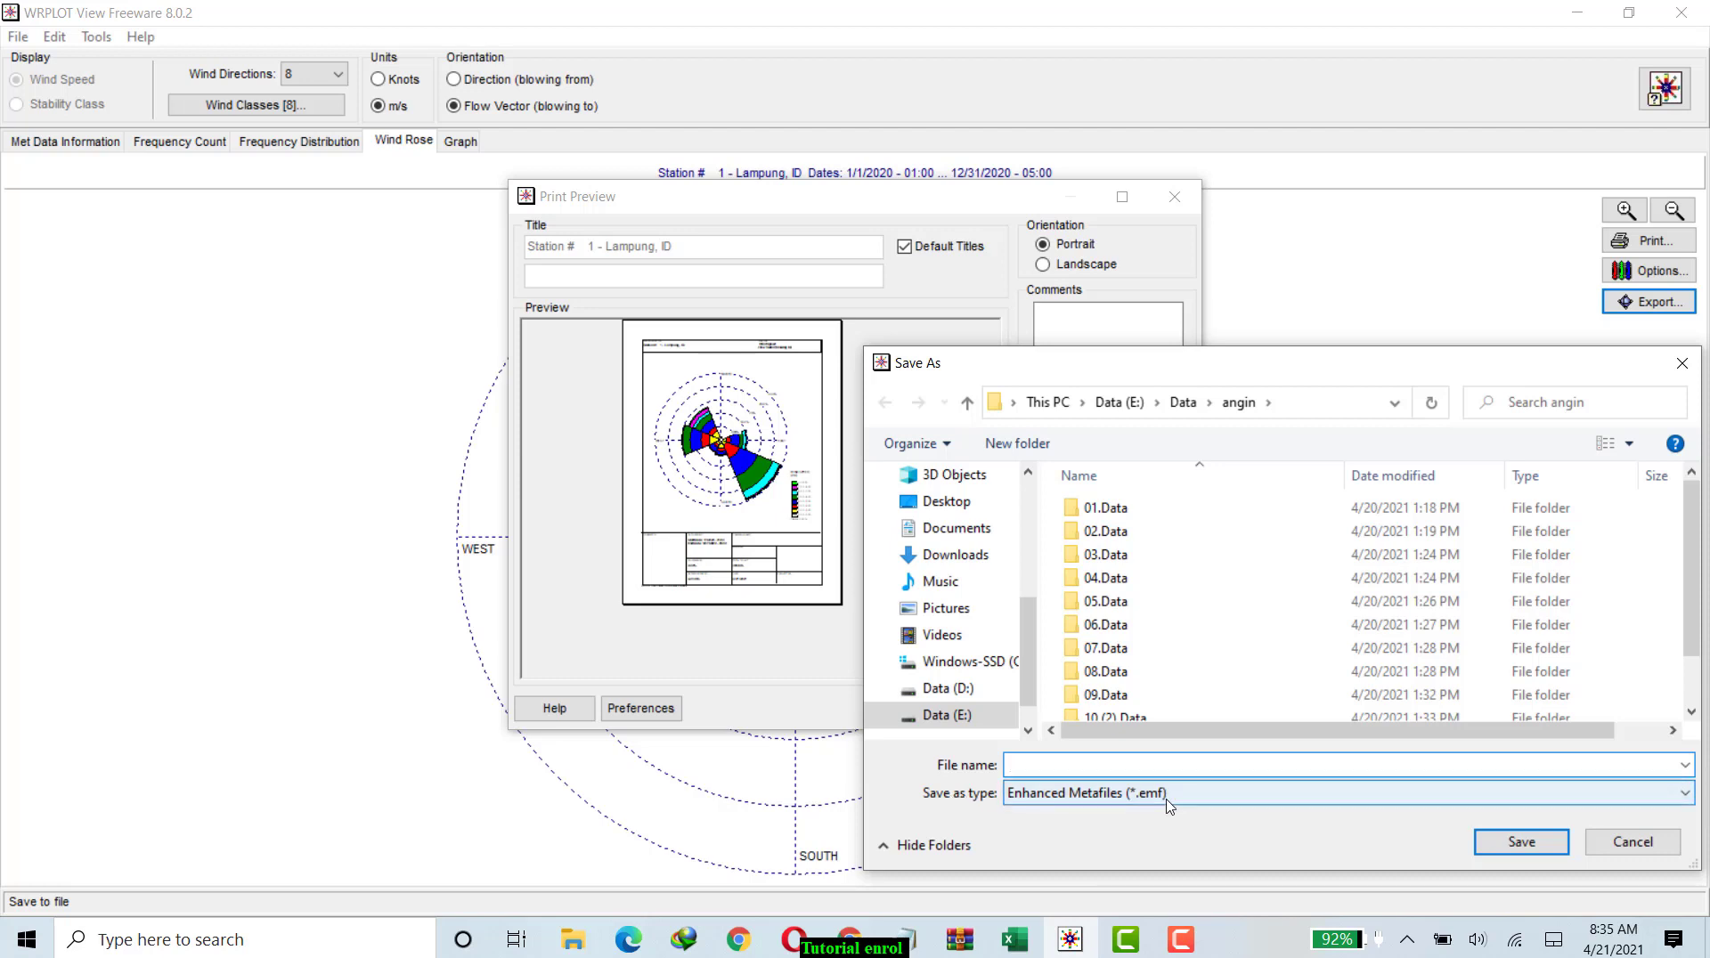
{"action": "left_click", "coordinate": [1208, 795]}
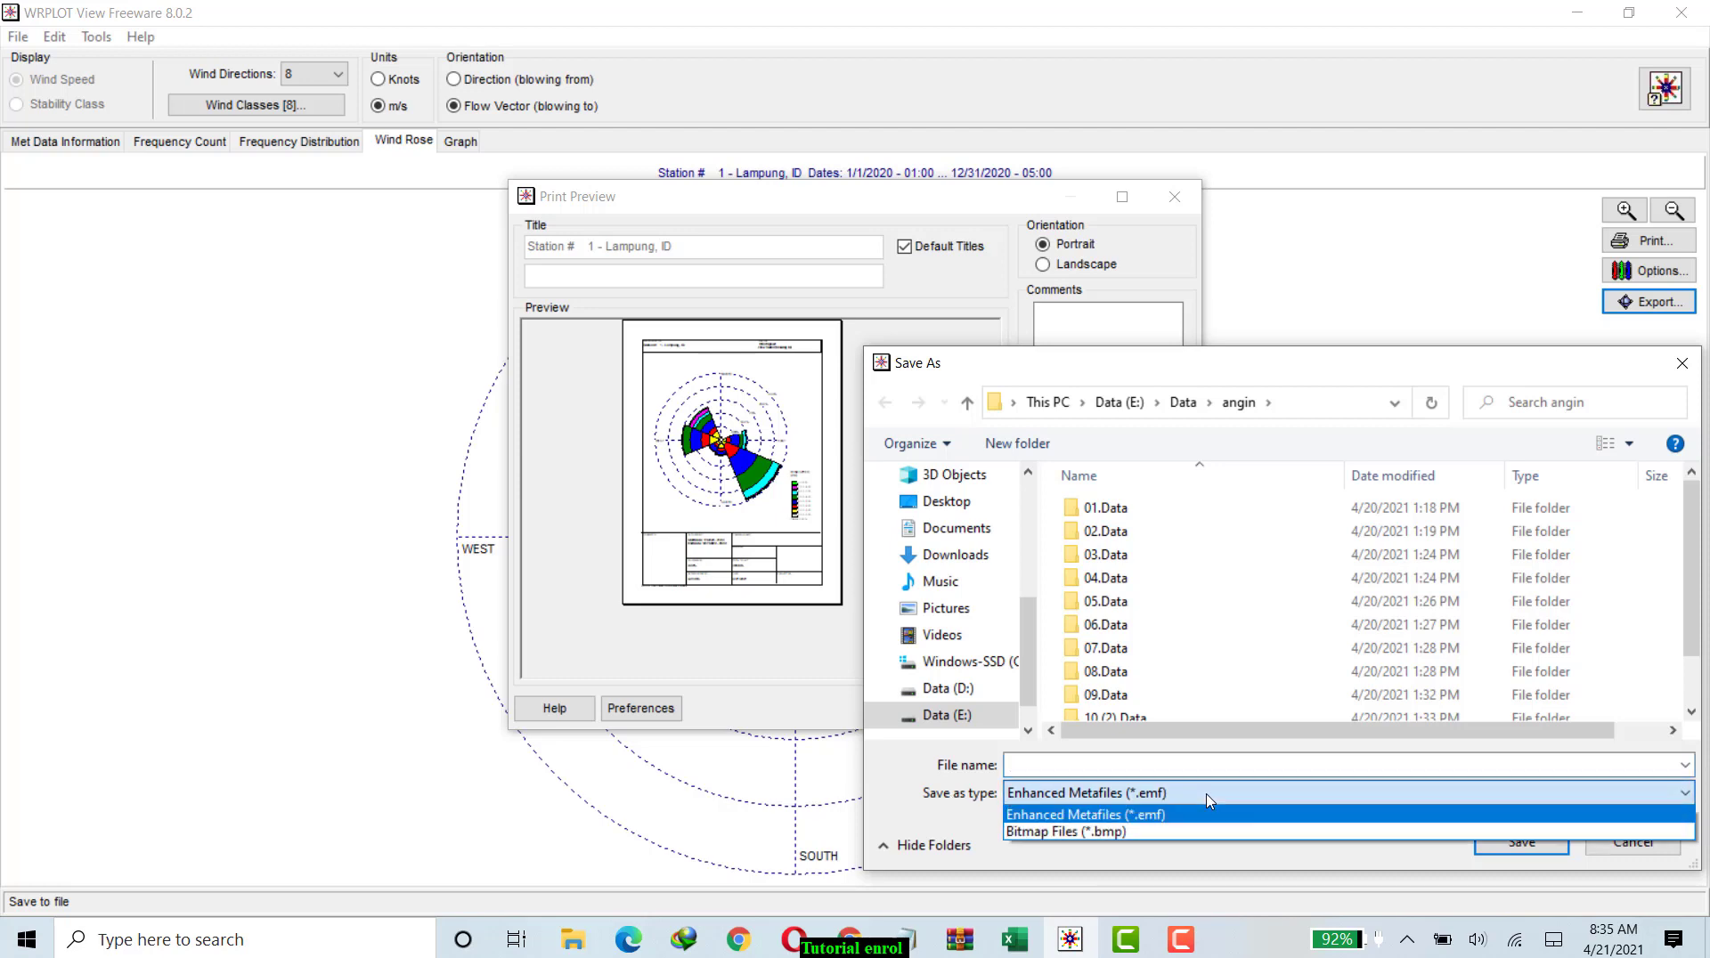
{"action": "left_click", "coordinate": [1116, 833]}
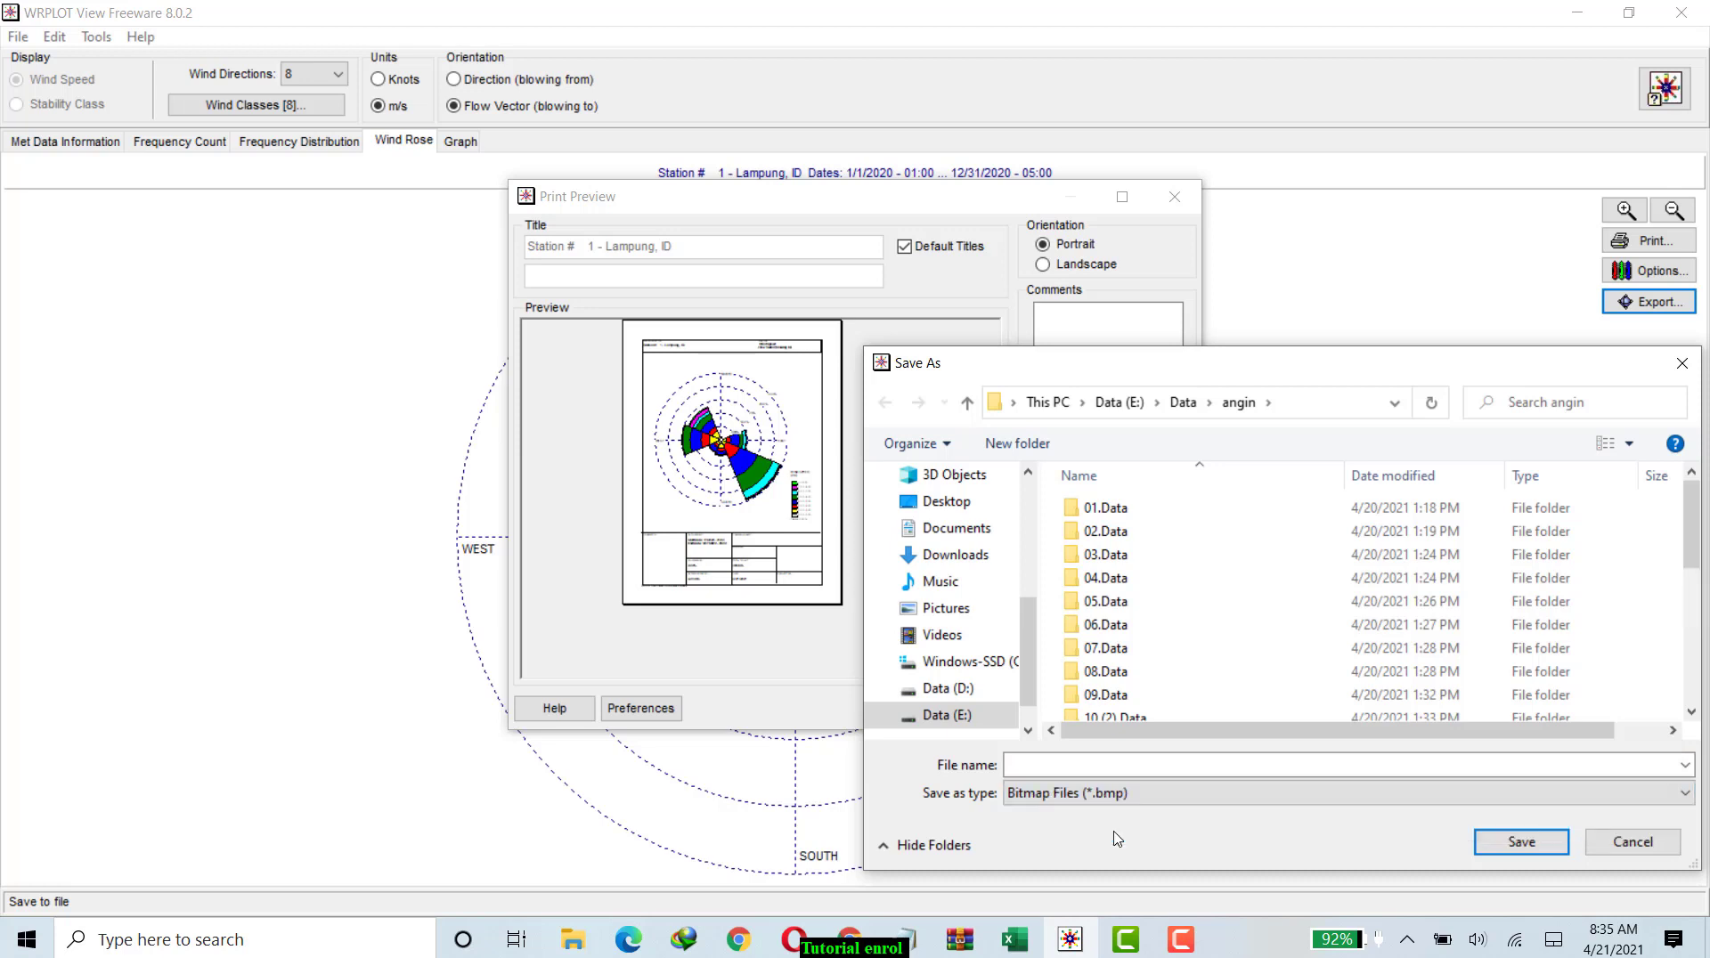
{"action": "left_click", "coordinate": [1058, 763]}
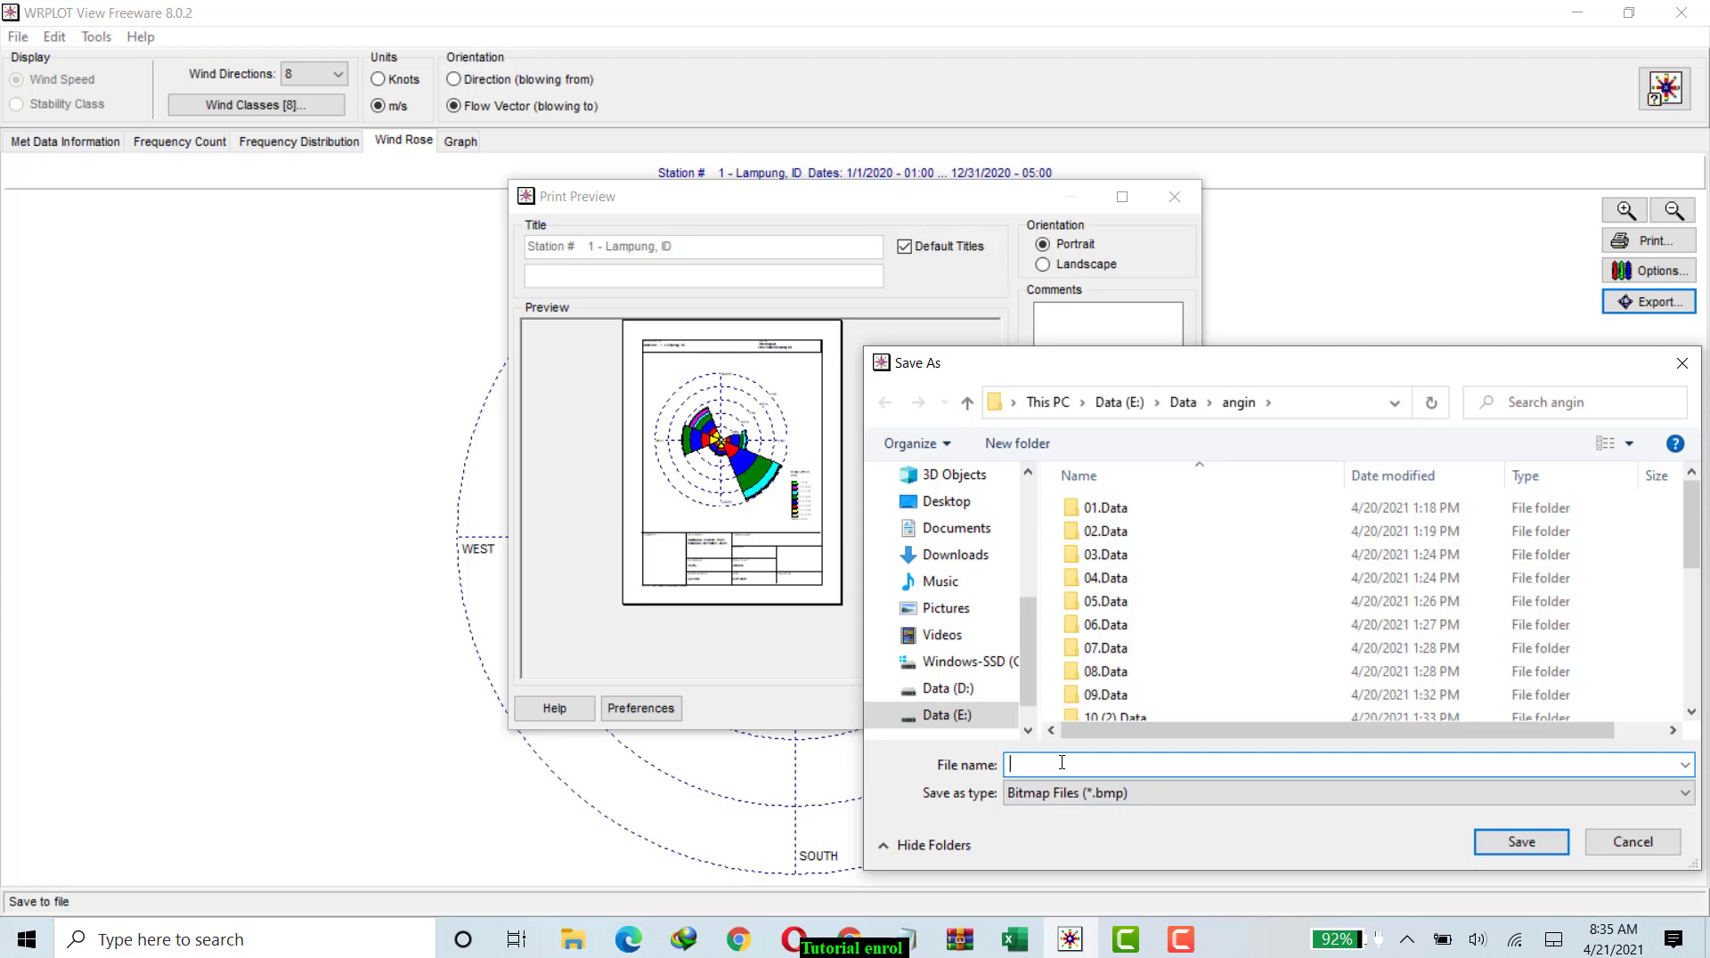
{"action": "type", "text": "baru"}
{"action": "left_click", "coordinate": [1532, 843]}
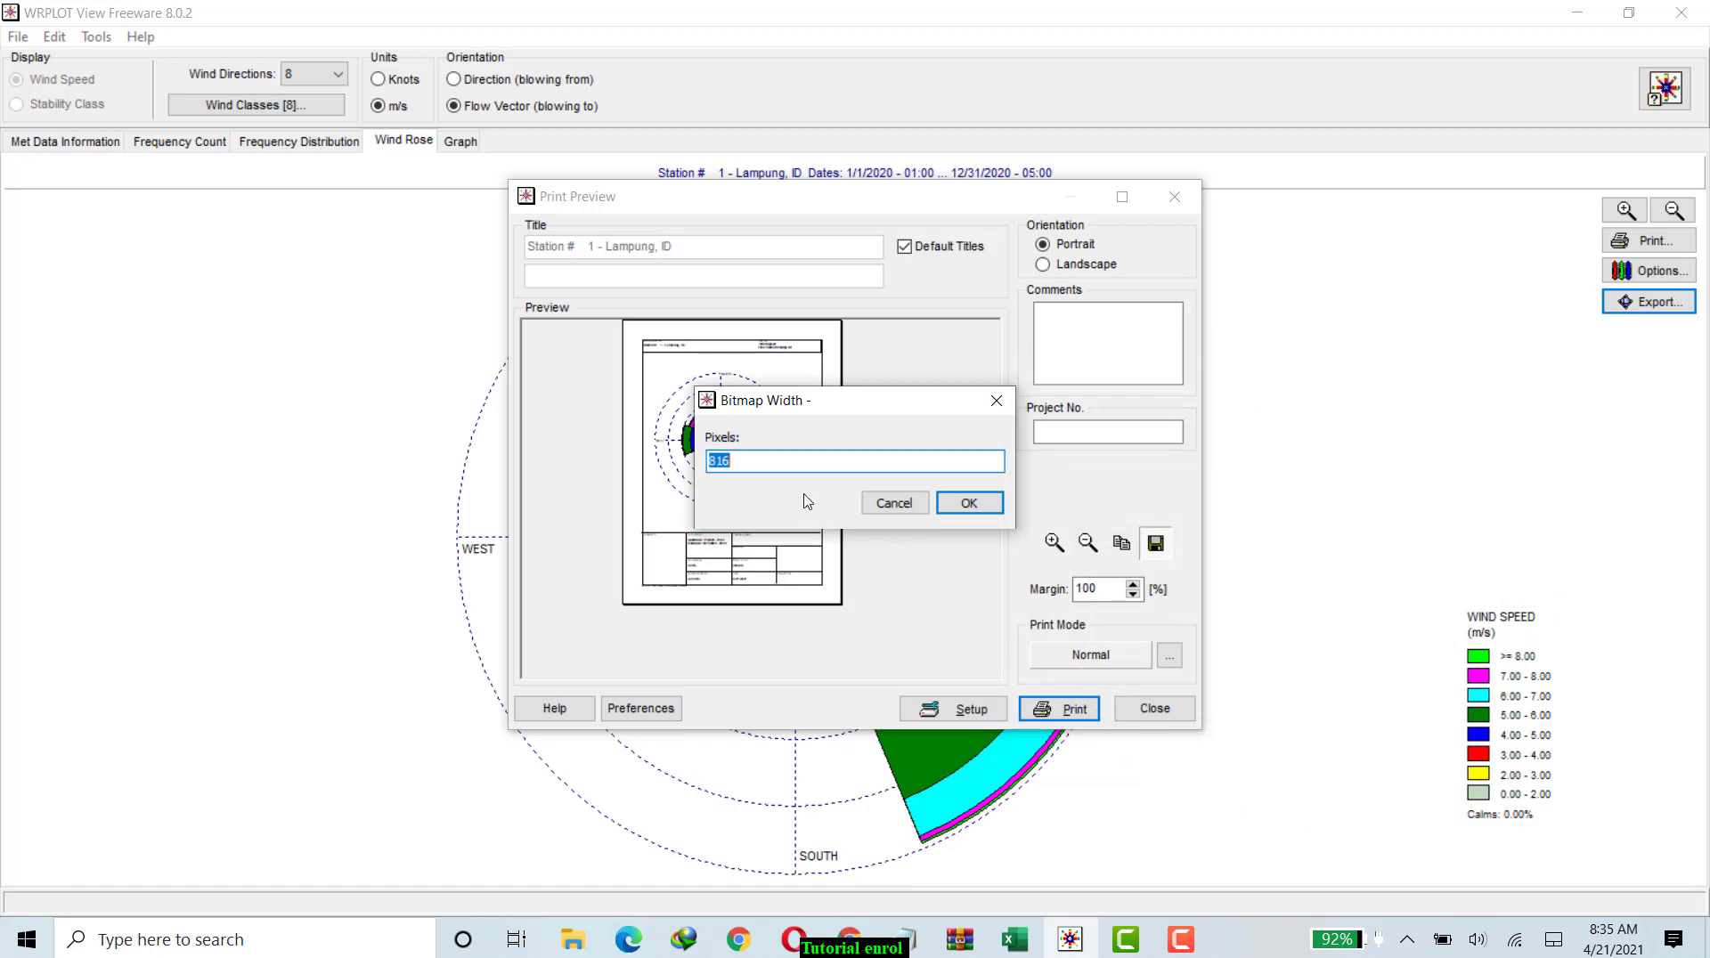
Set the bitmap width to 816 pixels, complete the export and close the print preview.
{"action": "type", "text": "816"}
{"action": "left_click", "coordinate": [966, 505]}
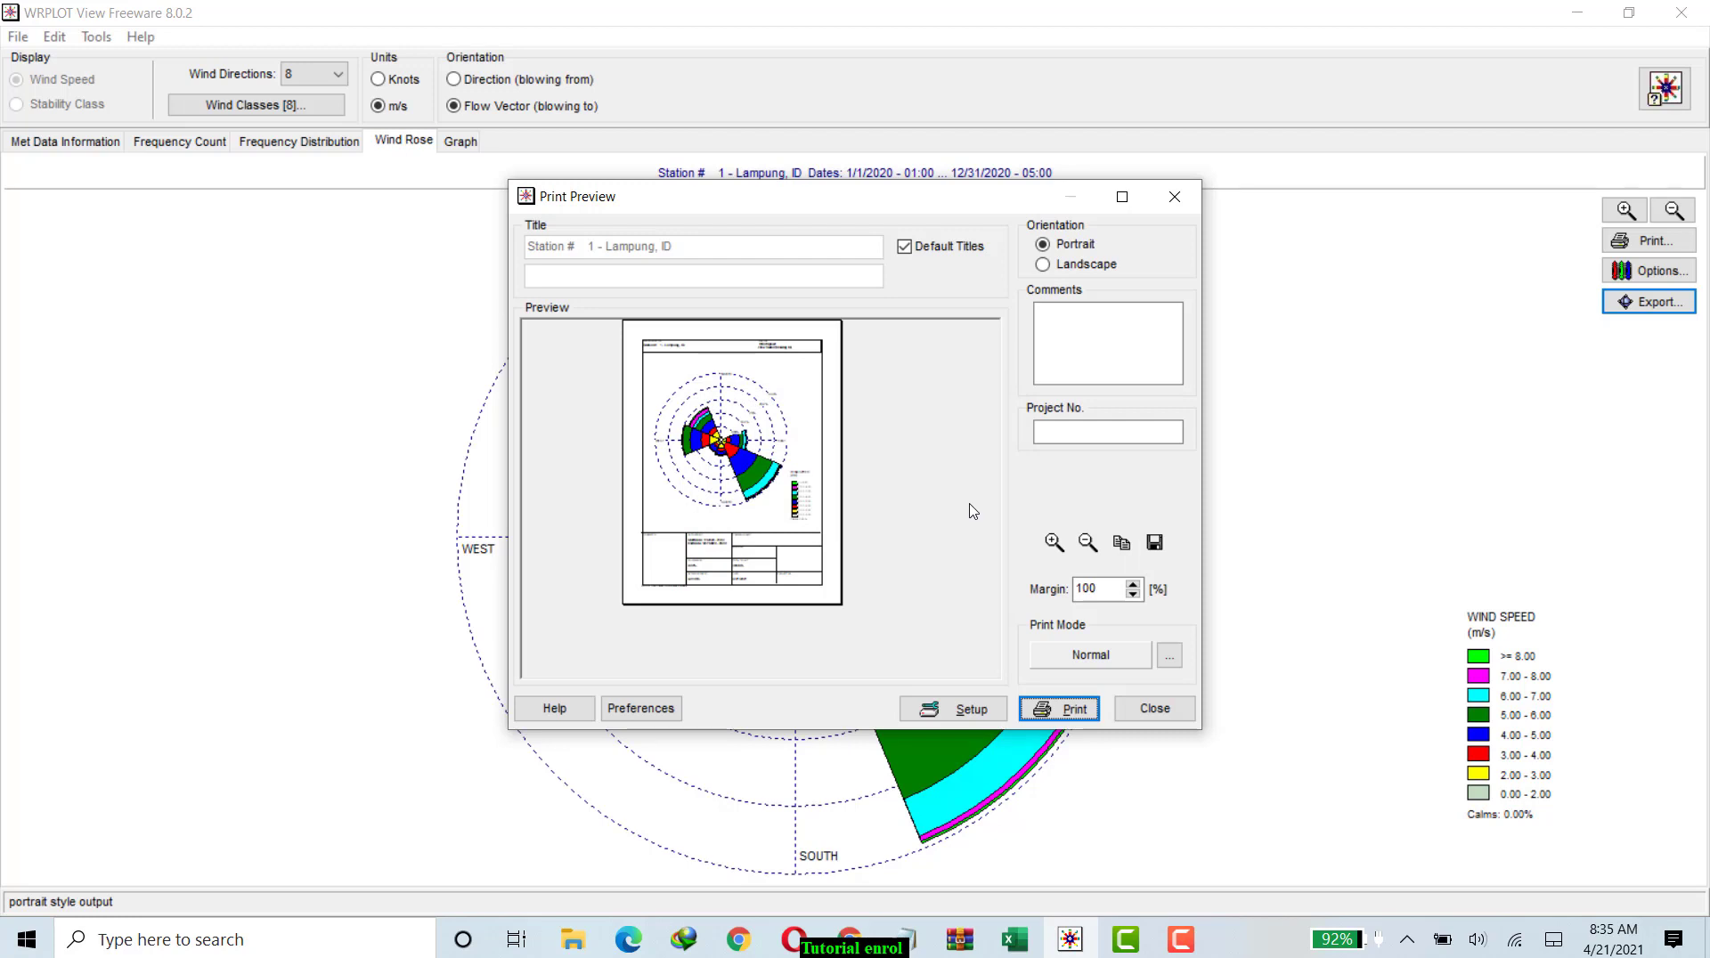
{"action": "left_click", "coordinate": [1159, 712]}
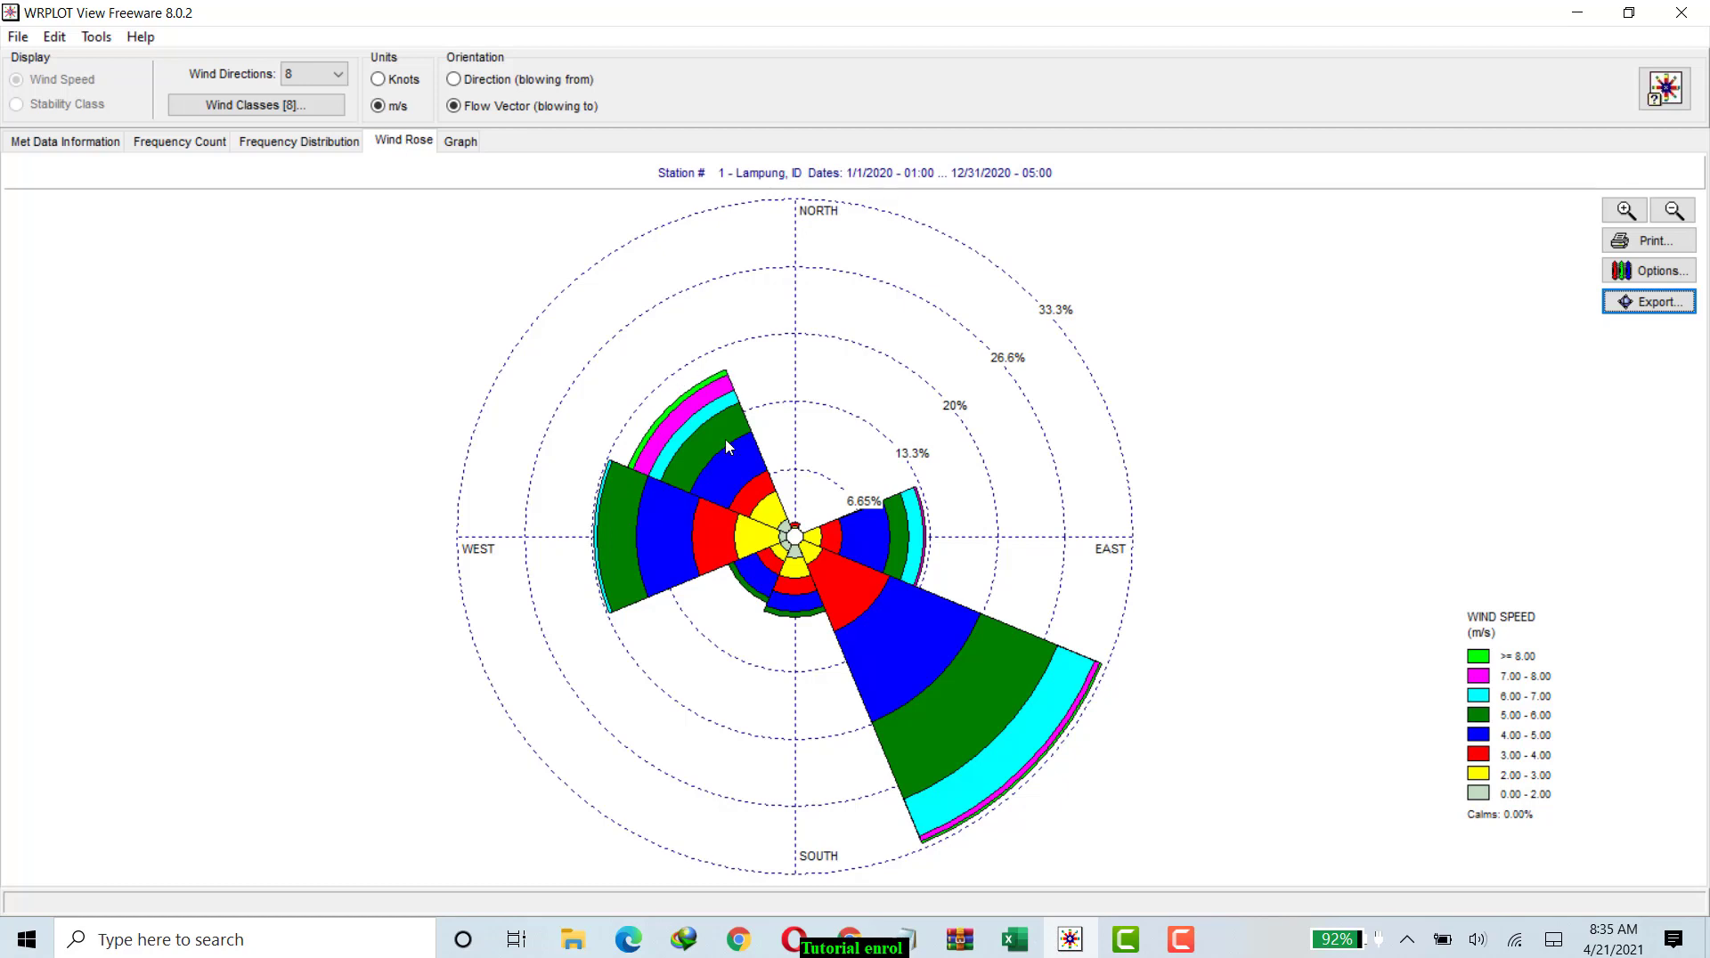
Switch to the Google Meet call, admit the waiting participant and return to WRPLOT View.
{"action": "mouse_move", "coordinate": [855, 946]}
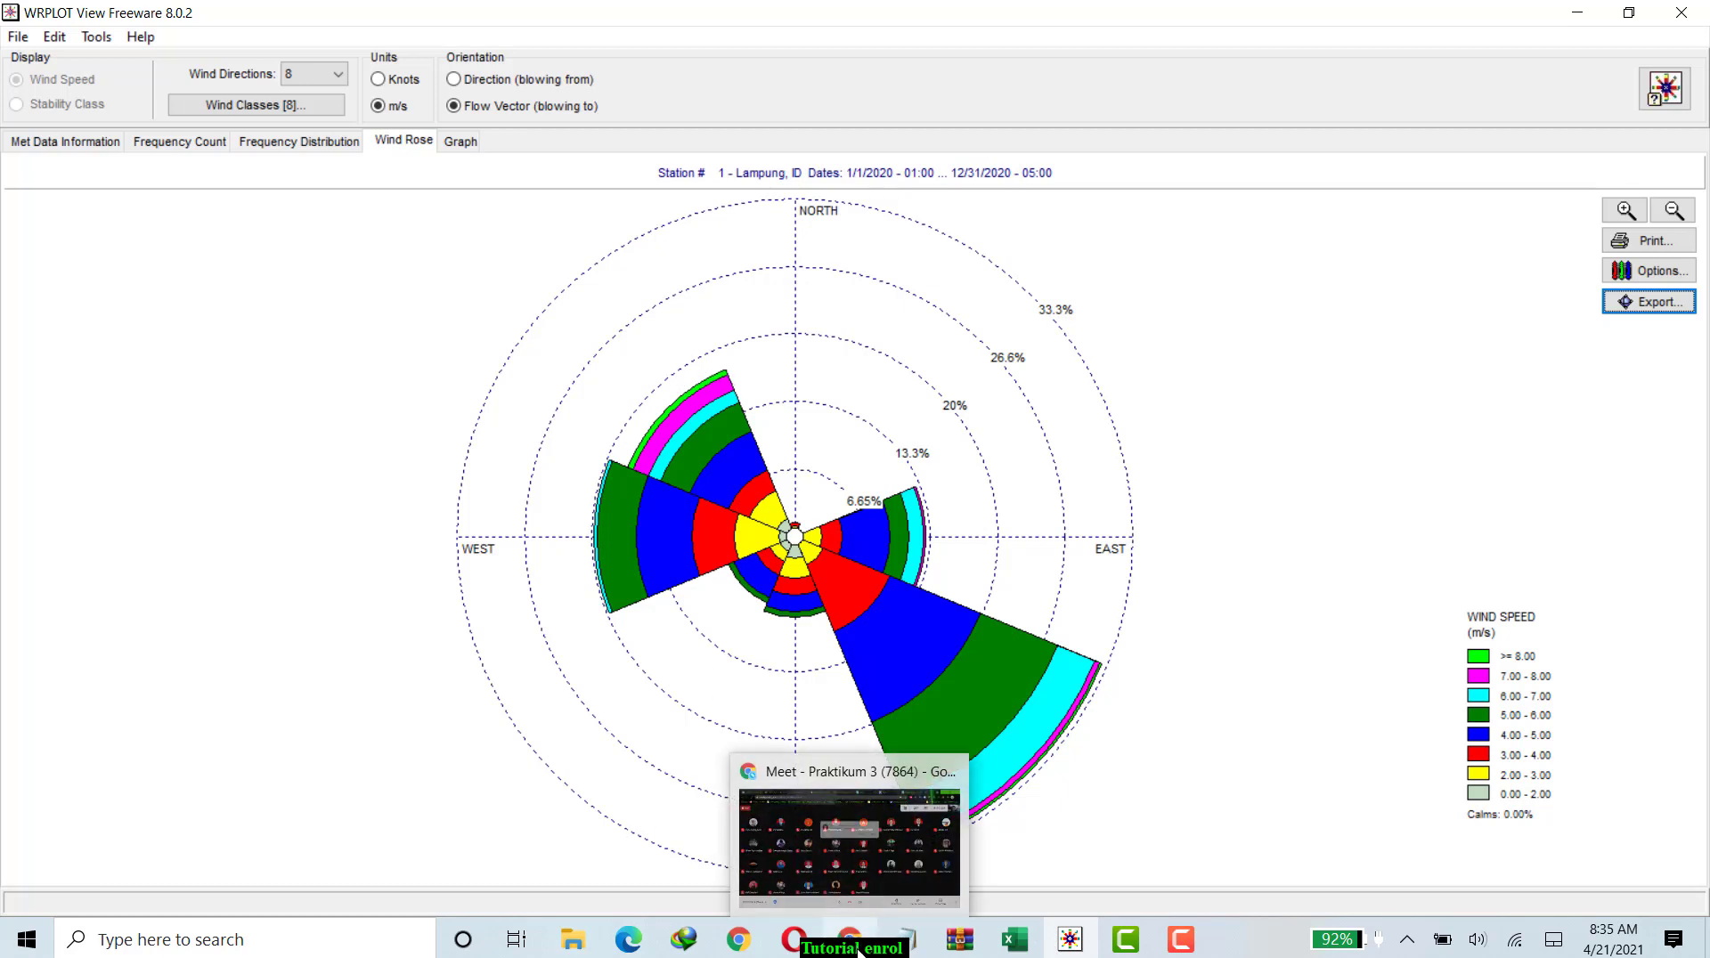
{"action": "left_click", "coordinate": [830, 780]}
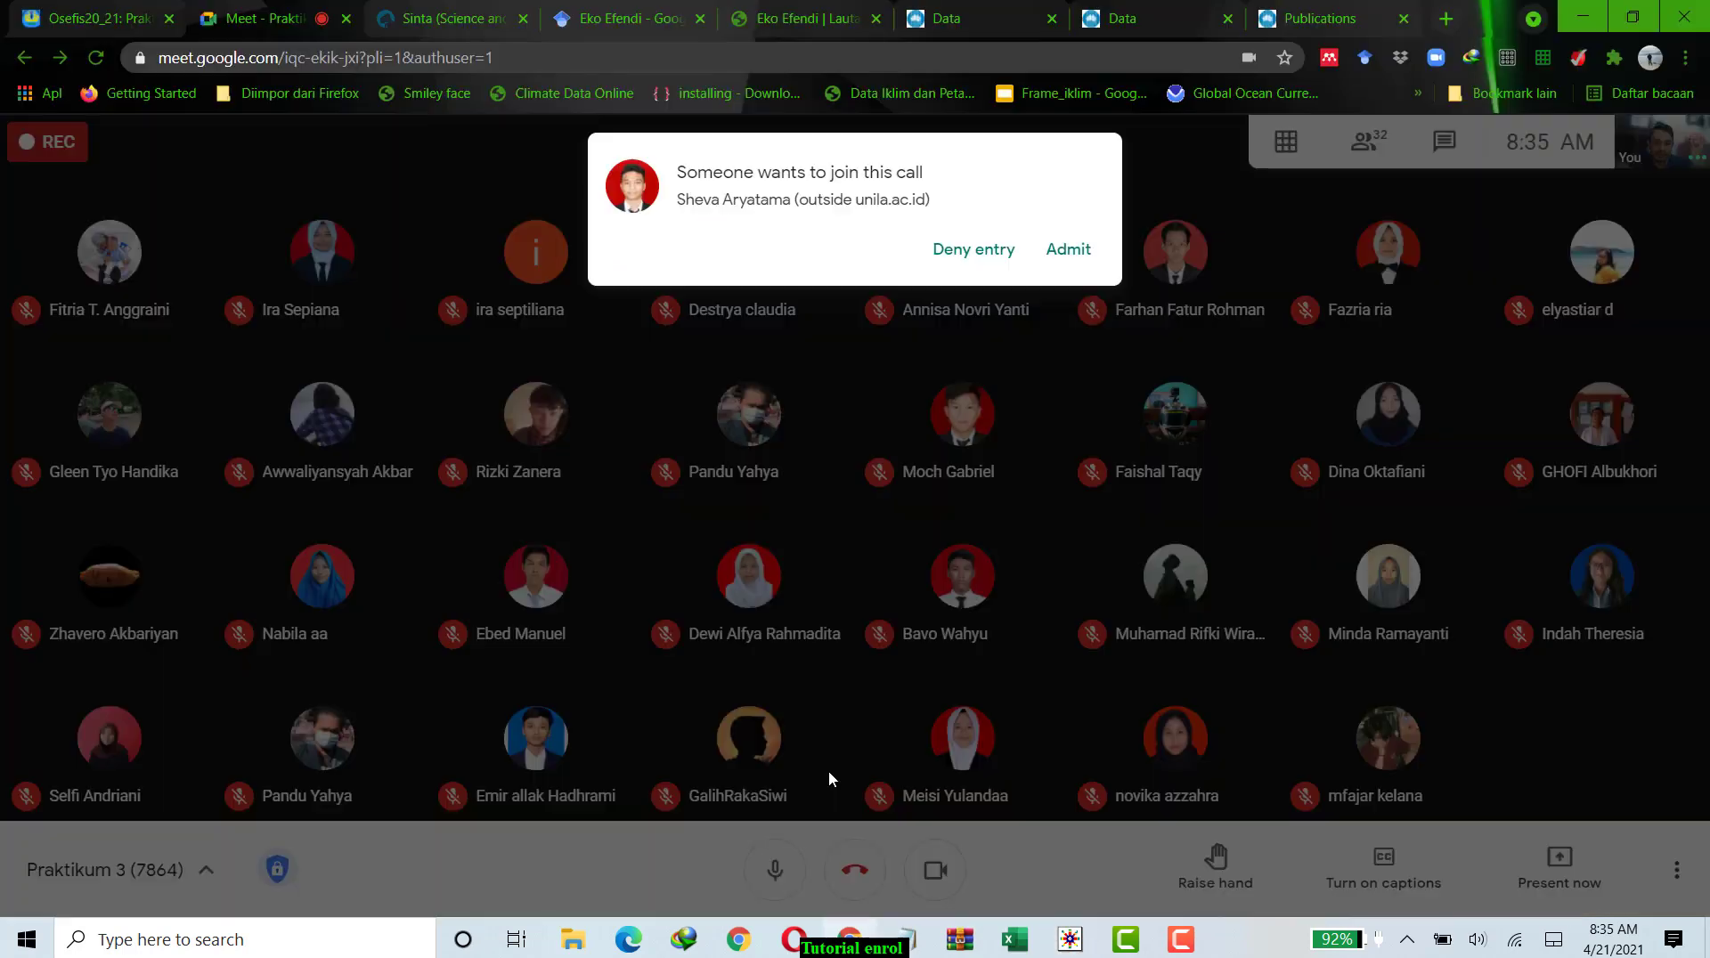
{"action": "left_click", "coordinate": [1067, 252]}
{"action": "left_click", "coordinate": [1066, 944]}
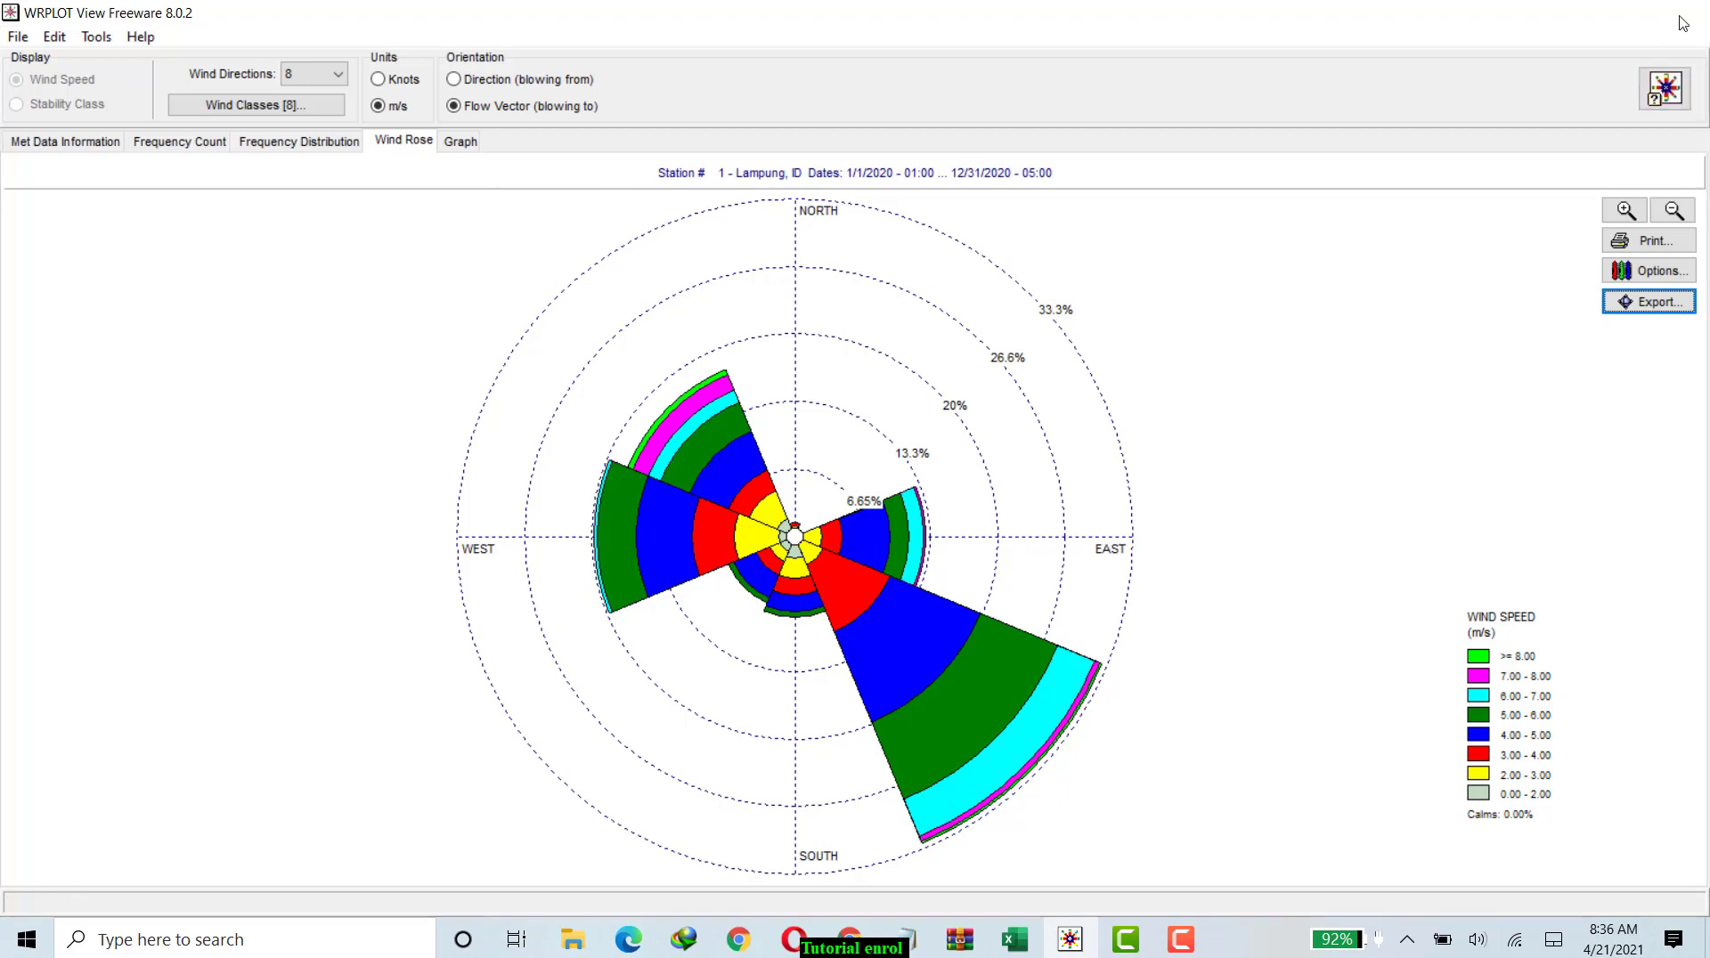
Close WRPLOT View.
{"action": "left_click", "coordinate": [1684, 14]}
{"action": "left_click", "coordinate": [1125, 940]}
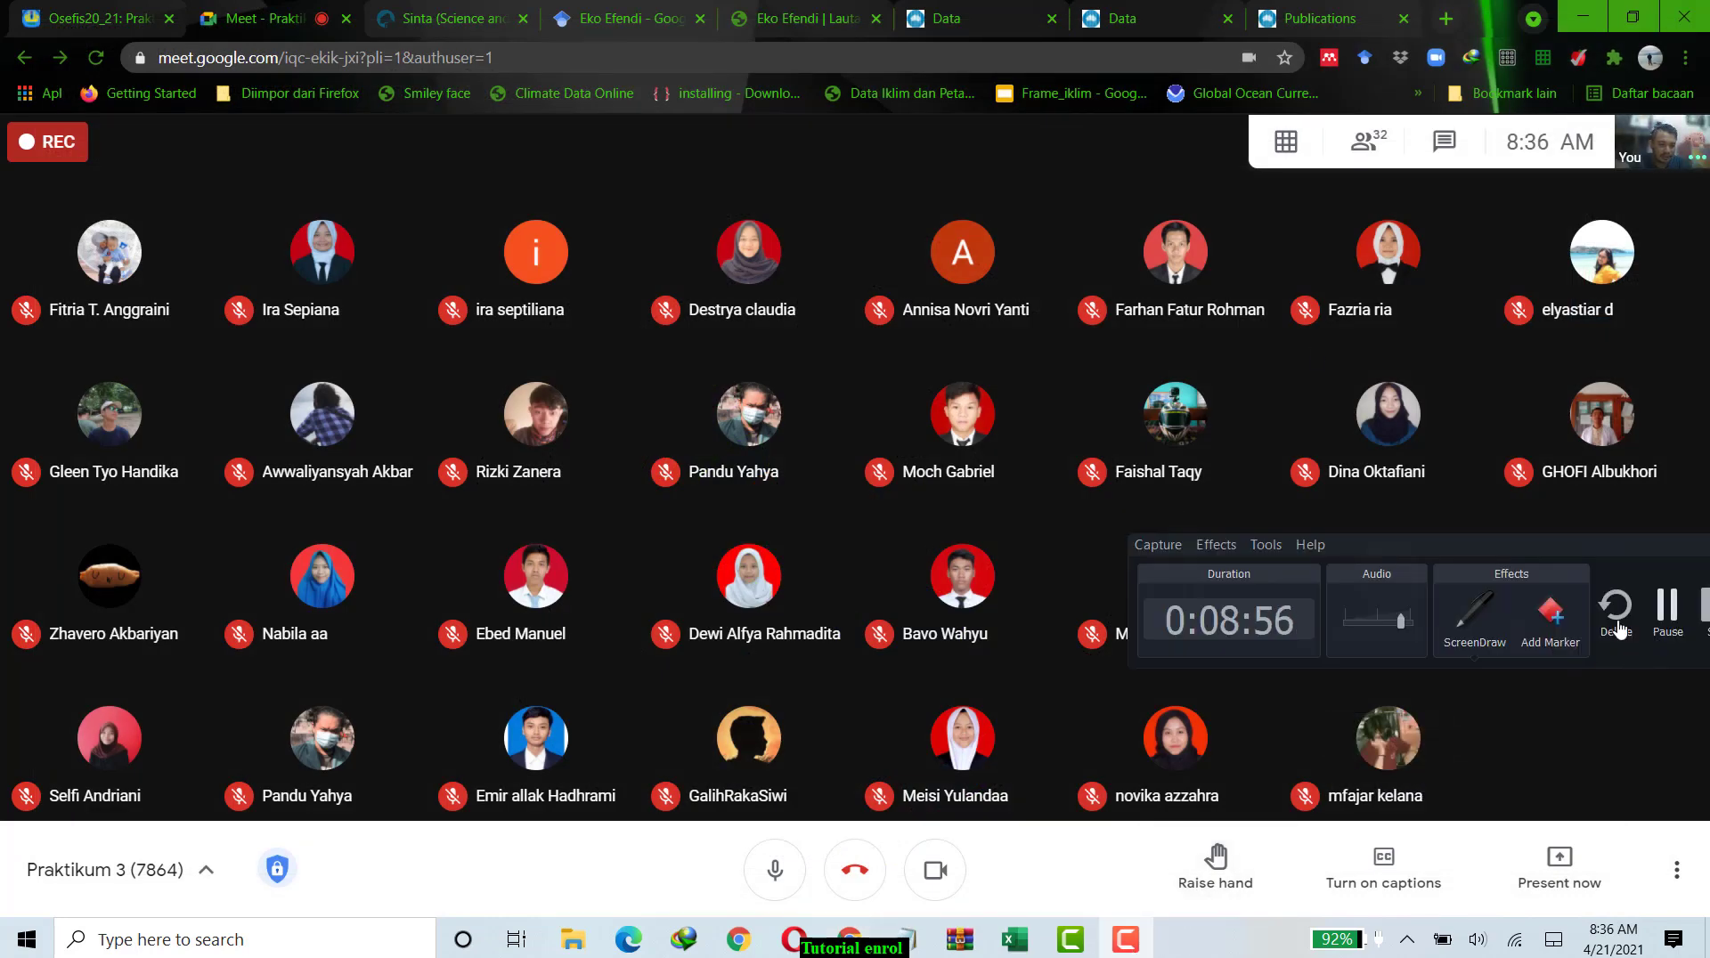
{"action": "left_click_drag", "start_coordinate": [1587, 556], "coordinate": [1312, 538]}
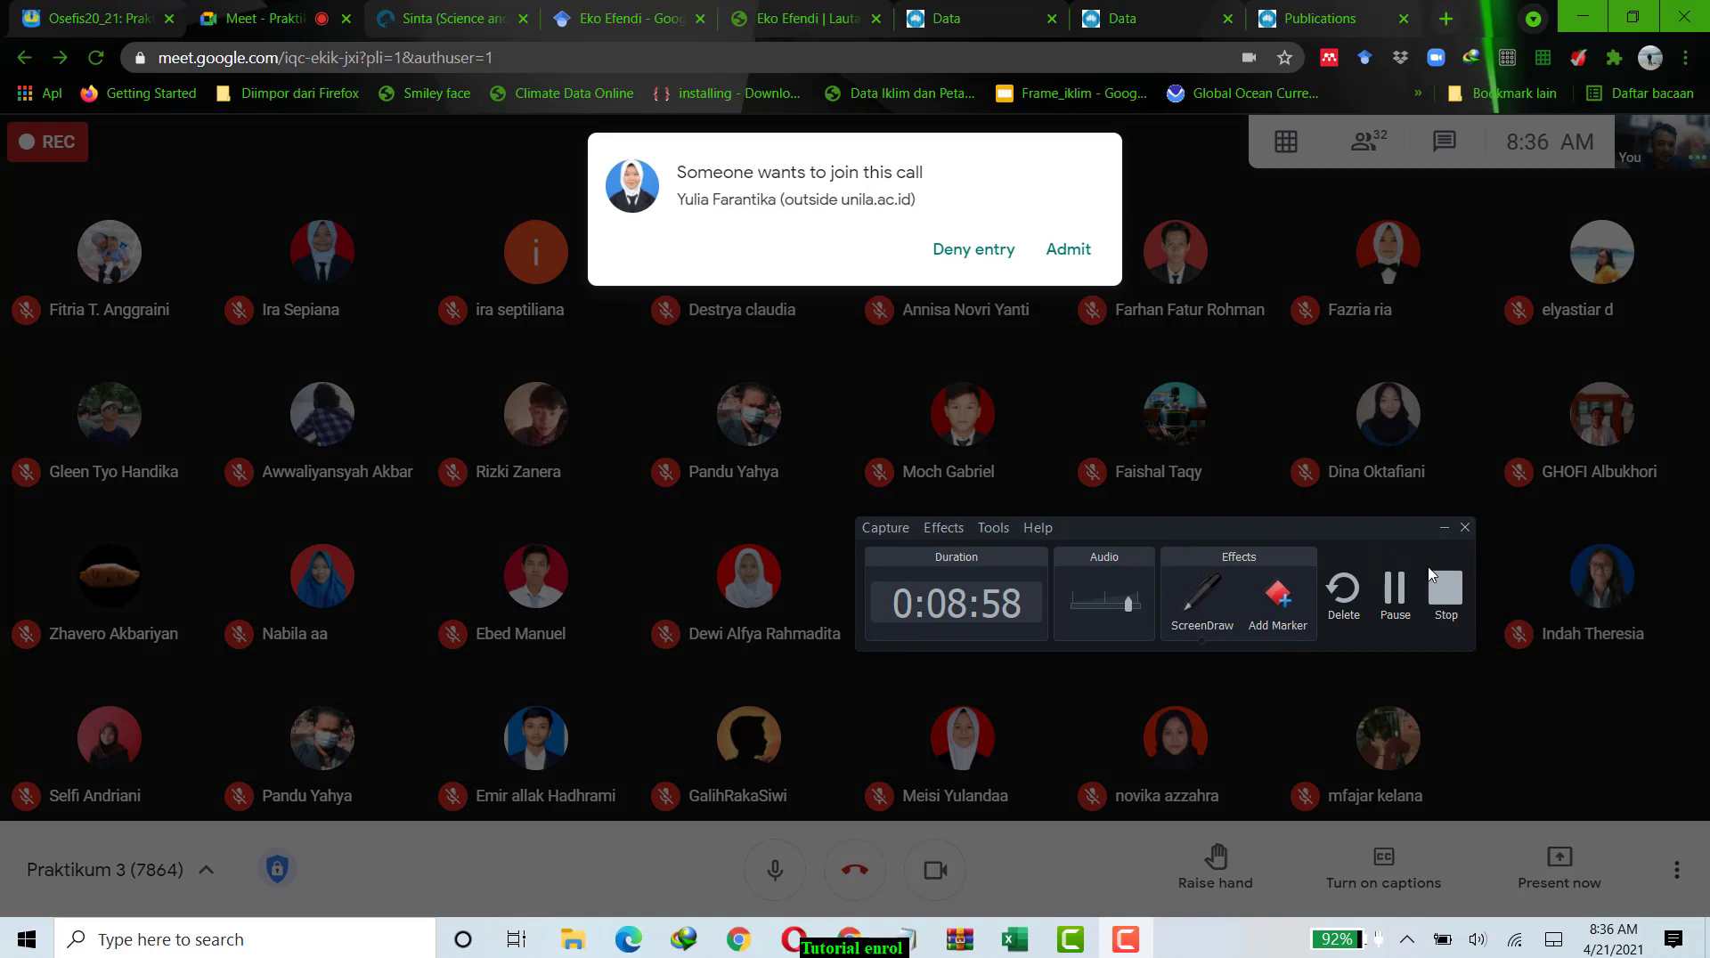